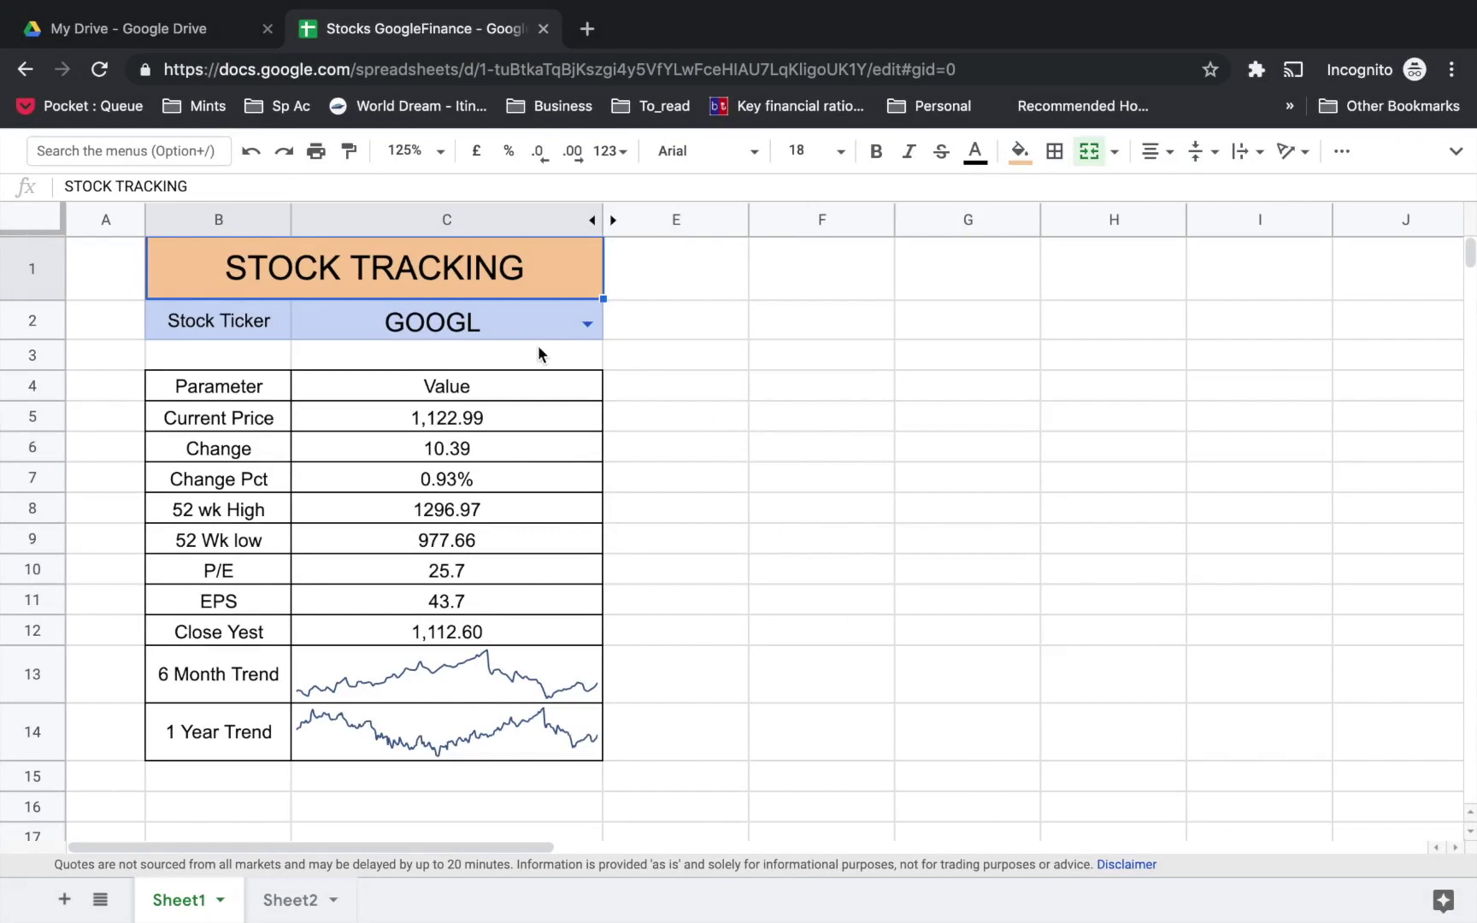
Change the Sheet1 tracker's C2 ticker to AMZN.
left_click(588, 327)
left_click(415, 416)
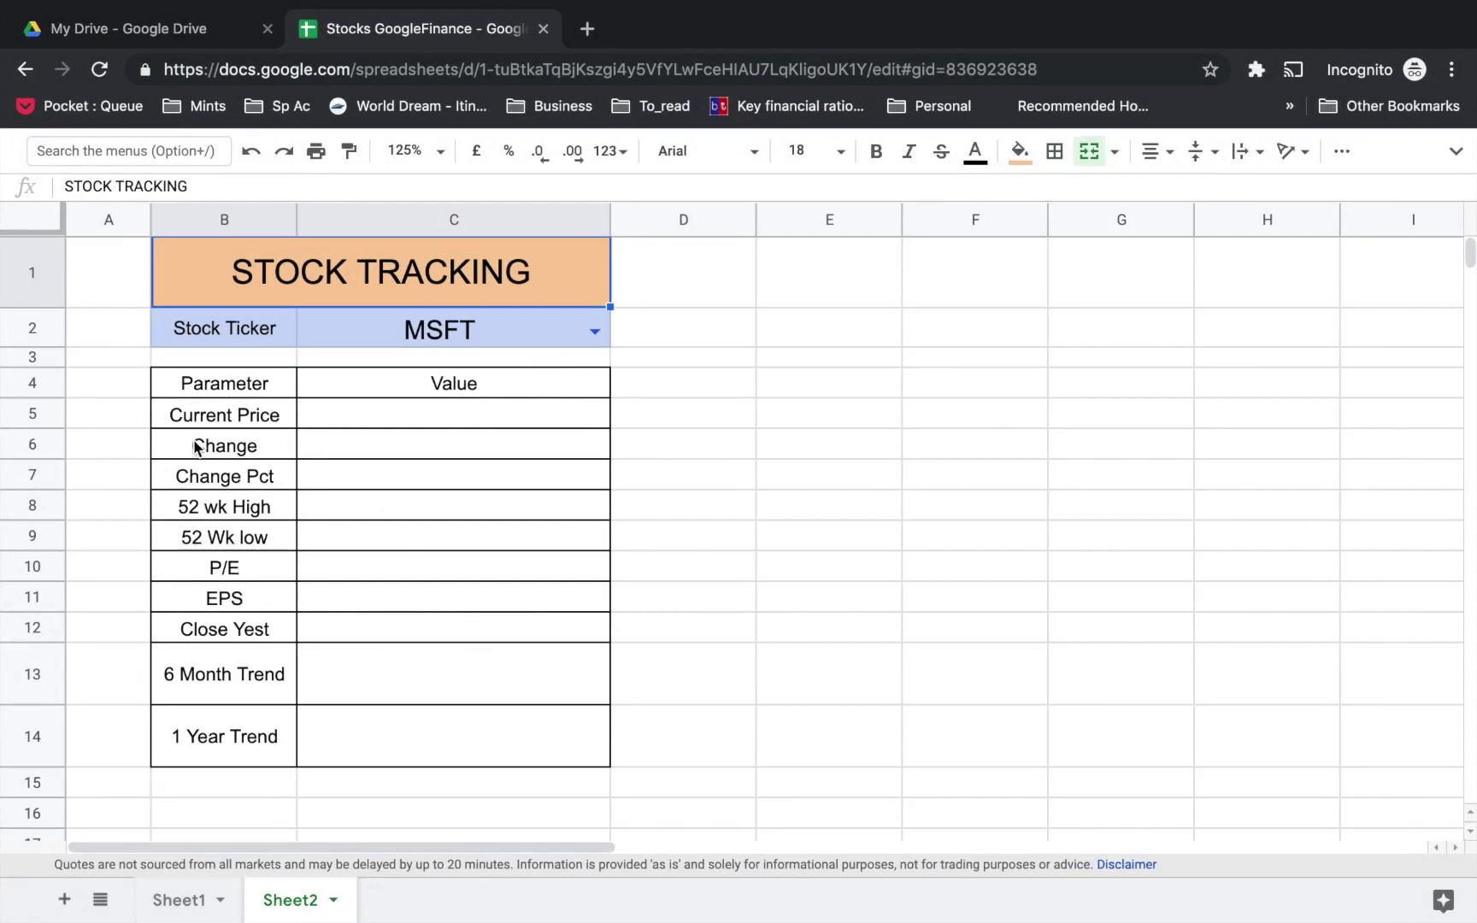
left_click(684, 327)
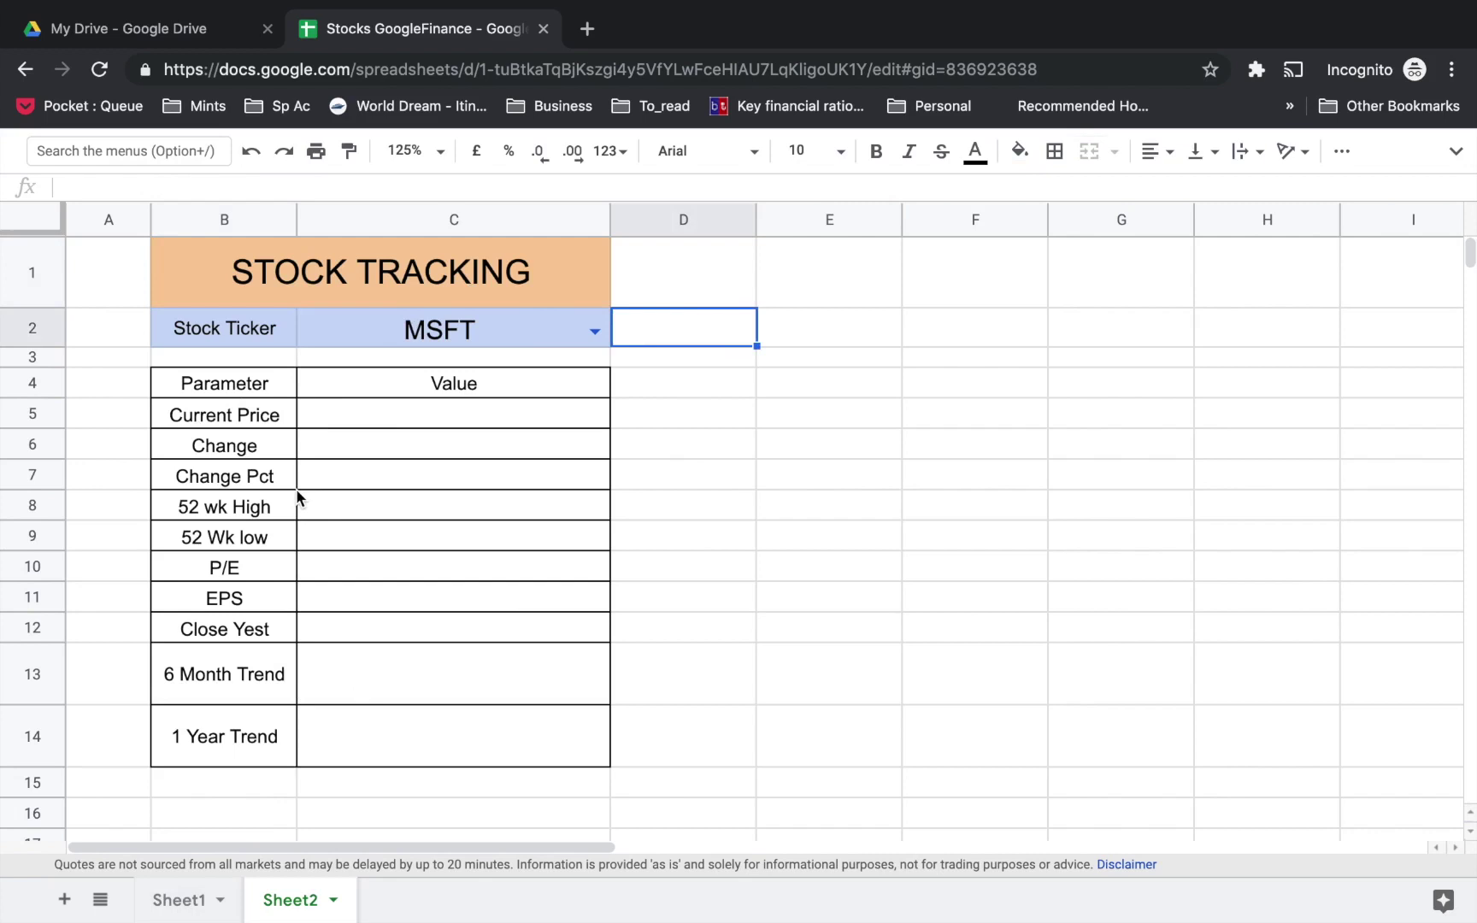
key("Down")
key("Down")
key("Down")
key("Down")
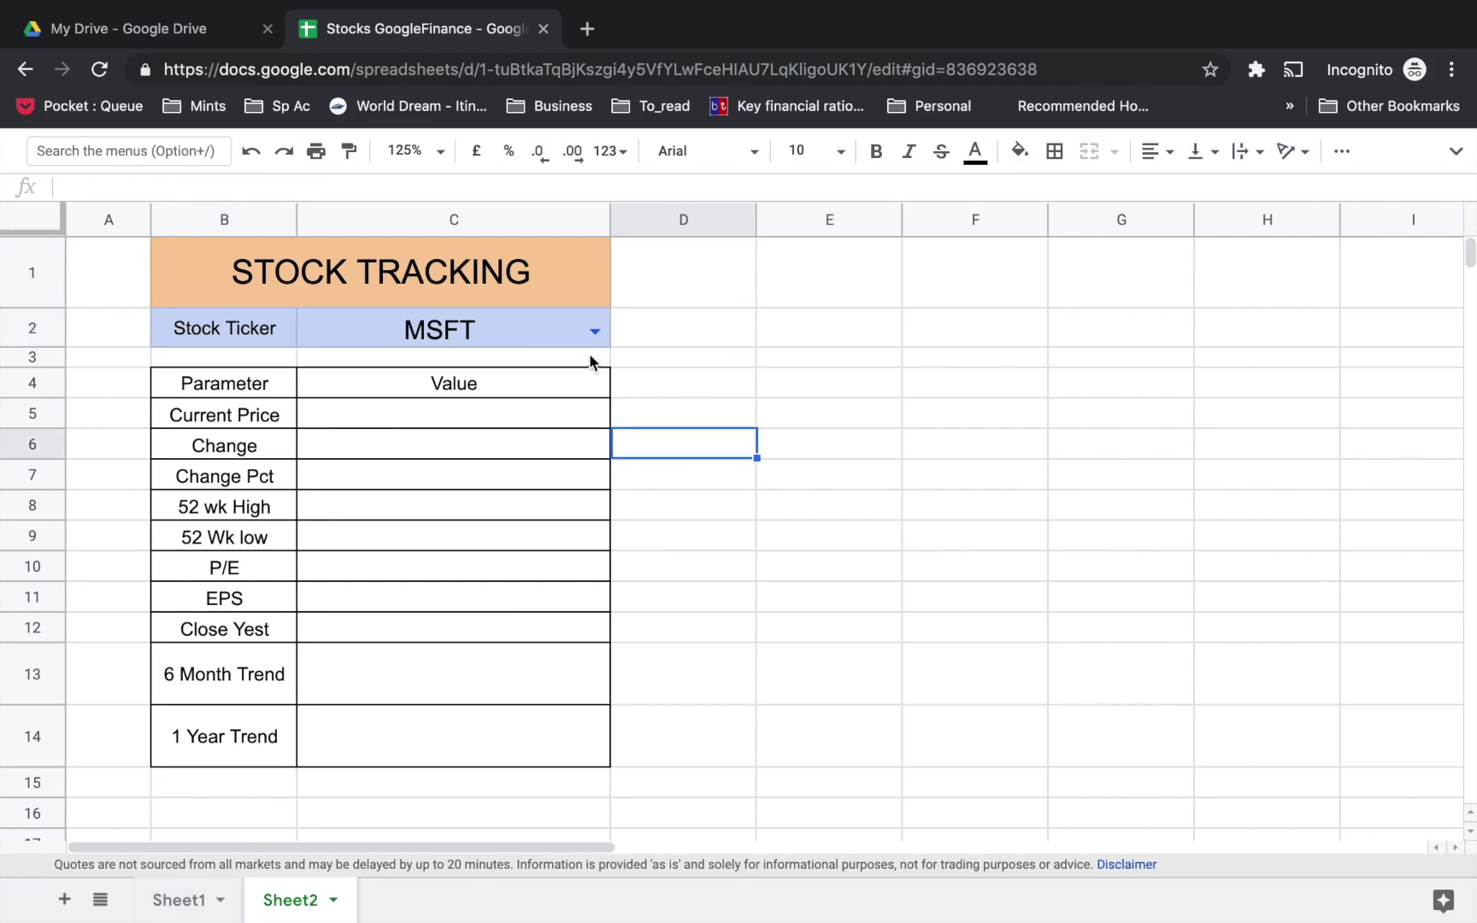
left_click(595, 331)
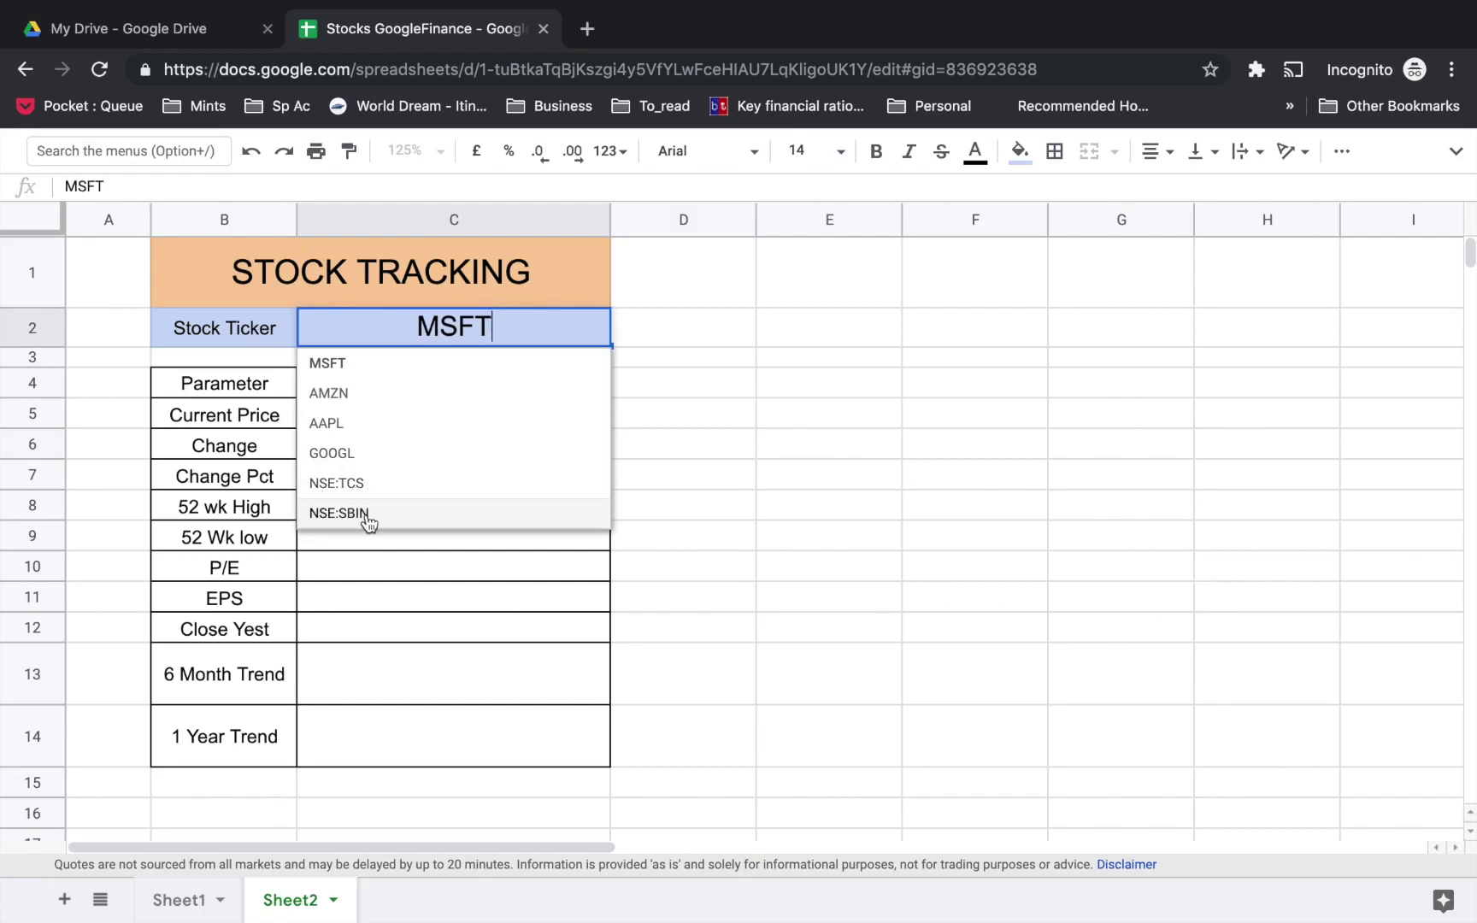
left_click(679, 474)
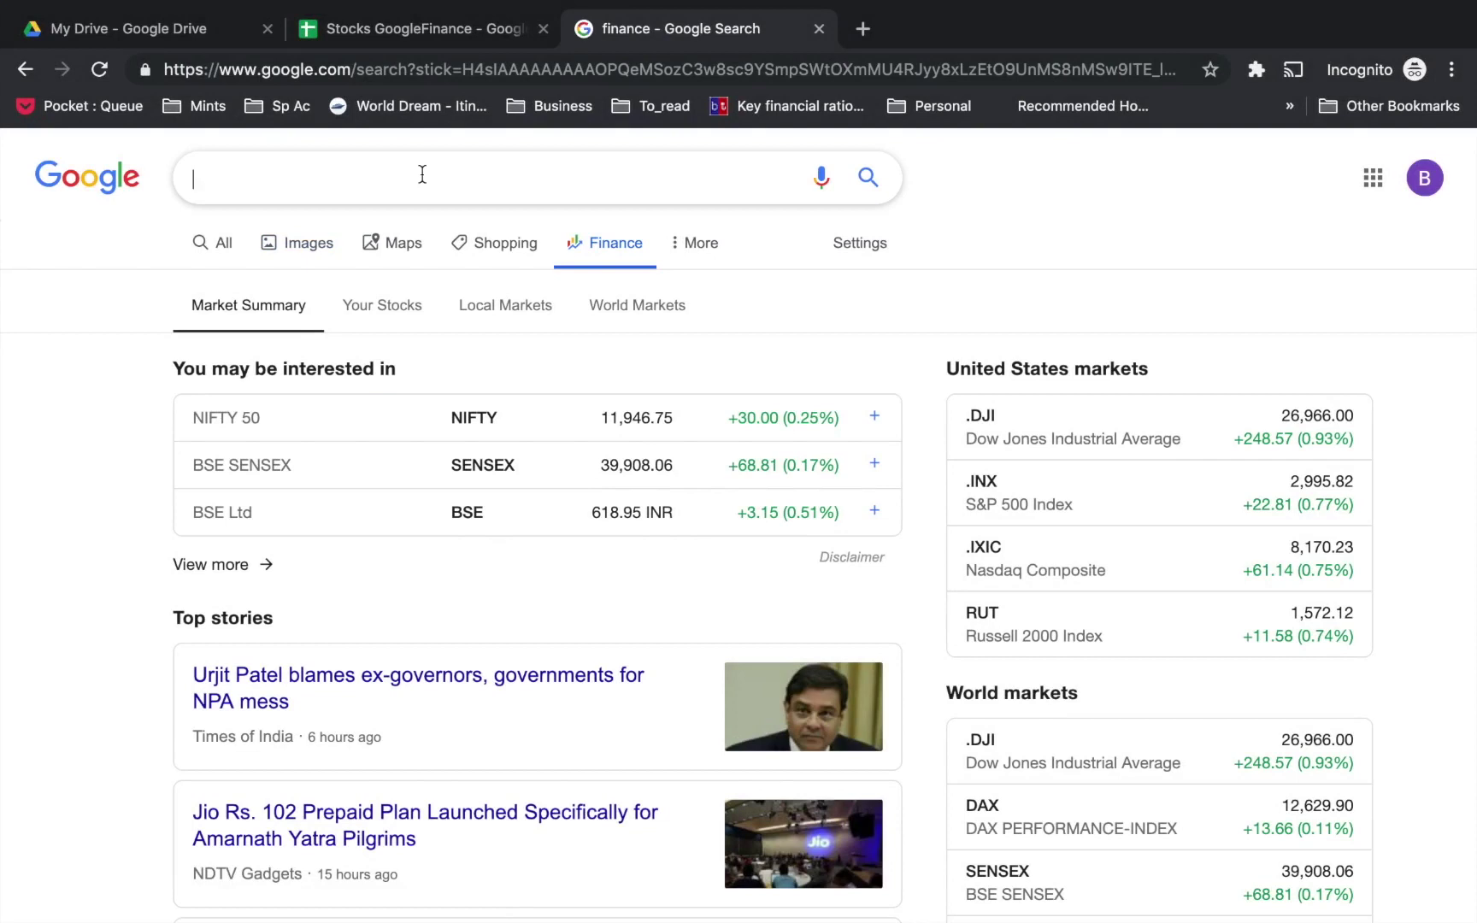
Look up Microsoft (MSFT) and Tata Motors (TATAMOTORS) in Google Finance, then return to the spreadsheet.
type("Microsoft")
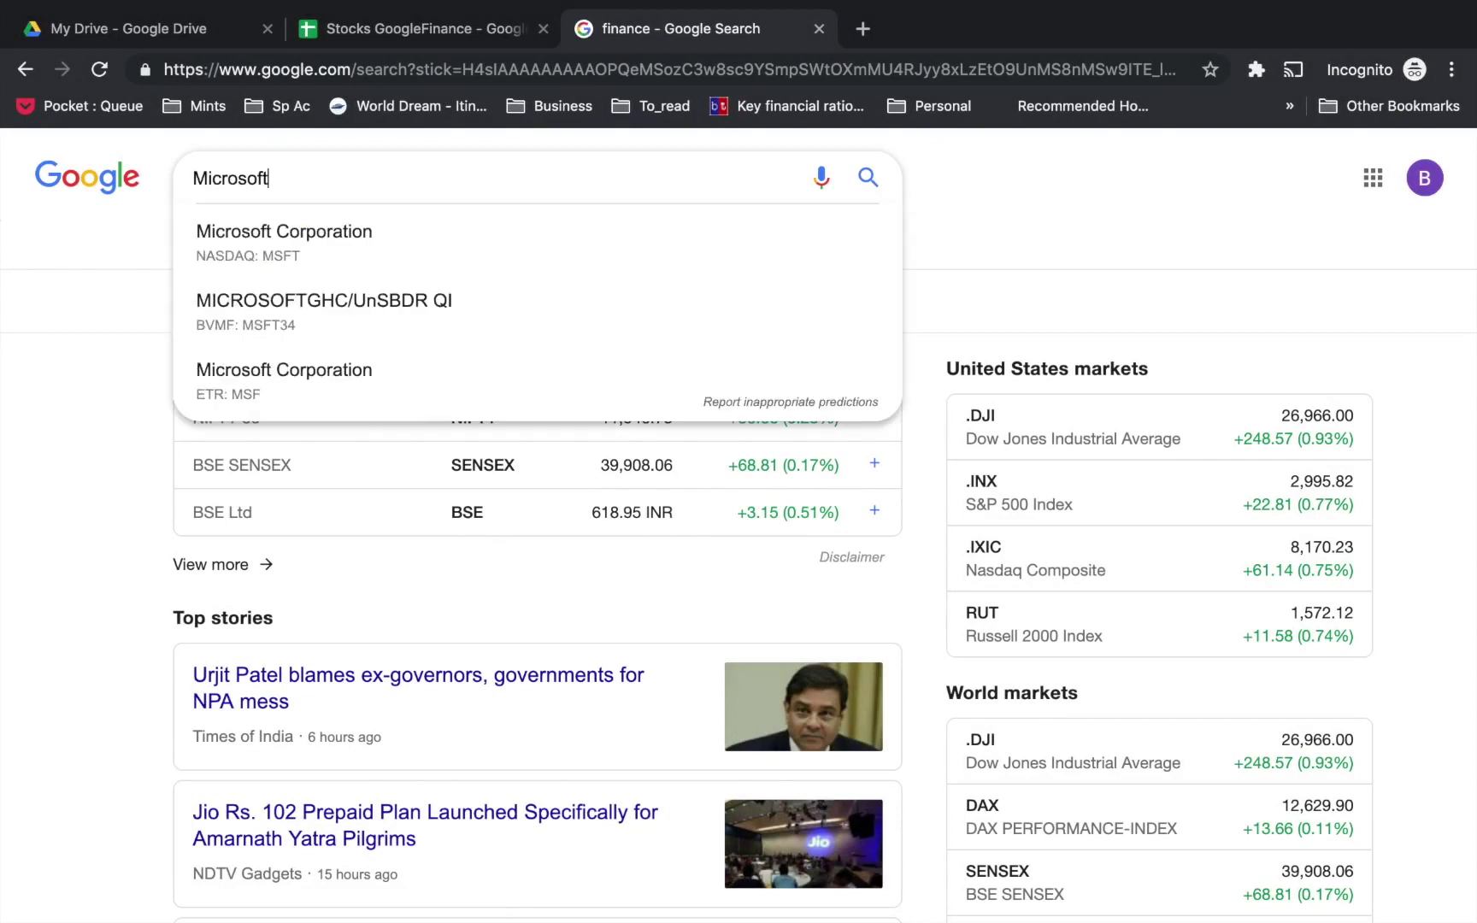
key("Return")
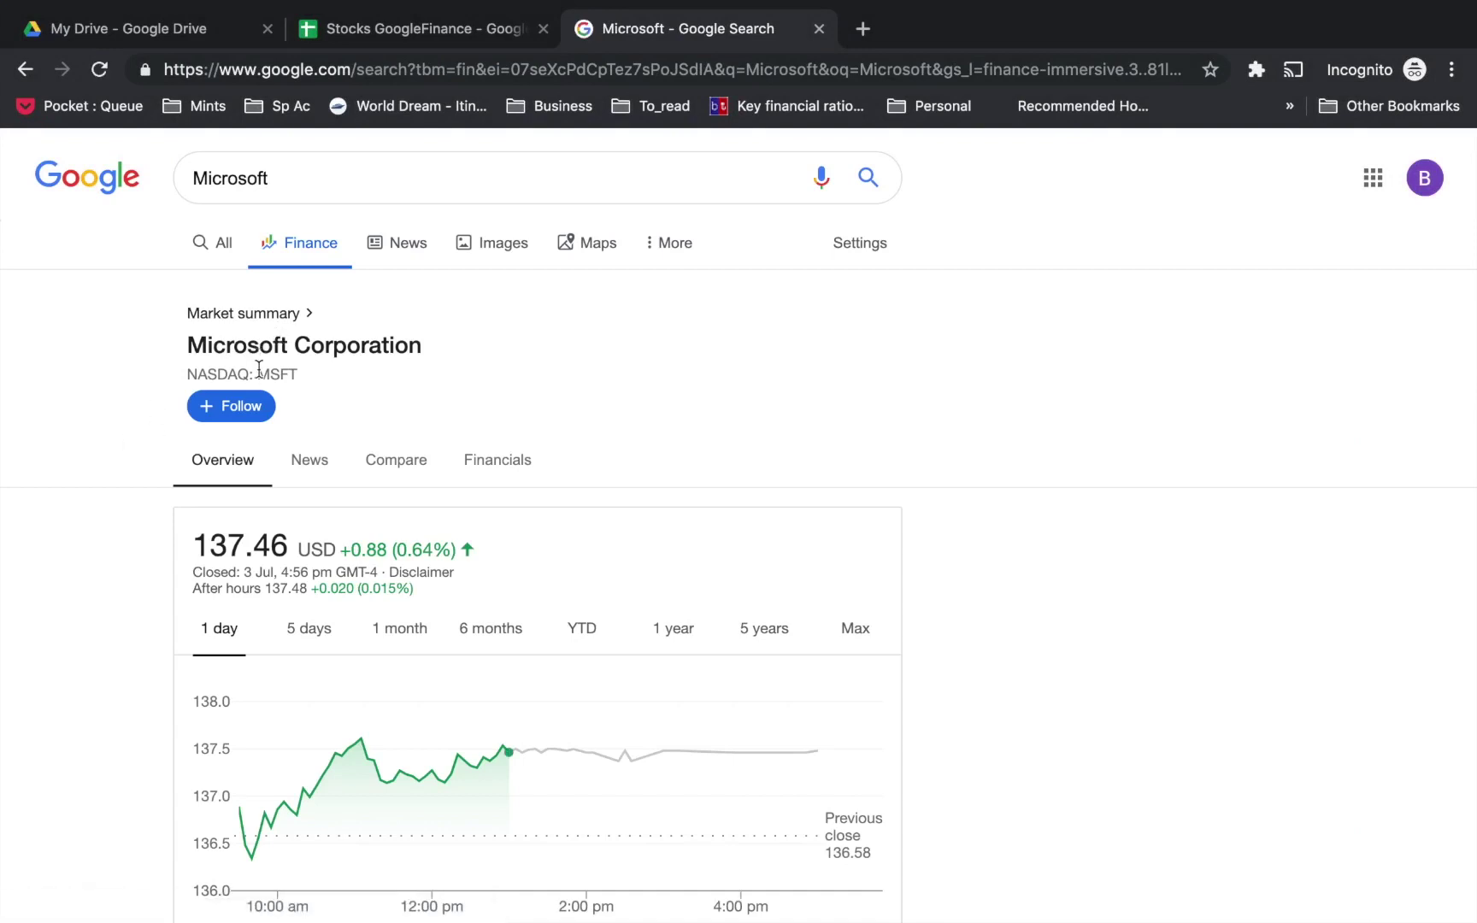
left_click_drag(277, 181, 190, 179)
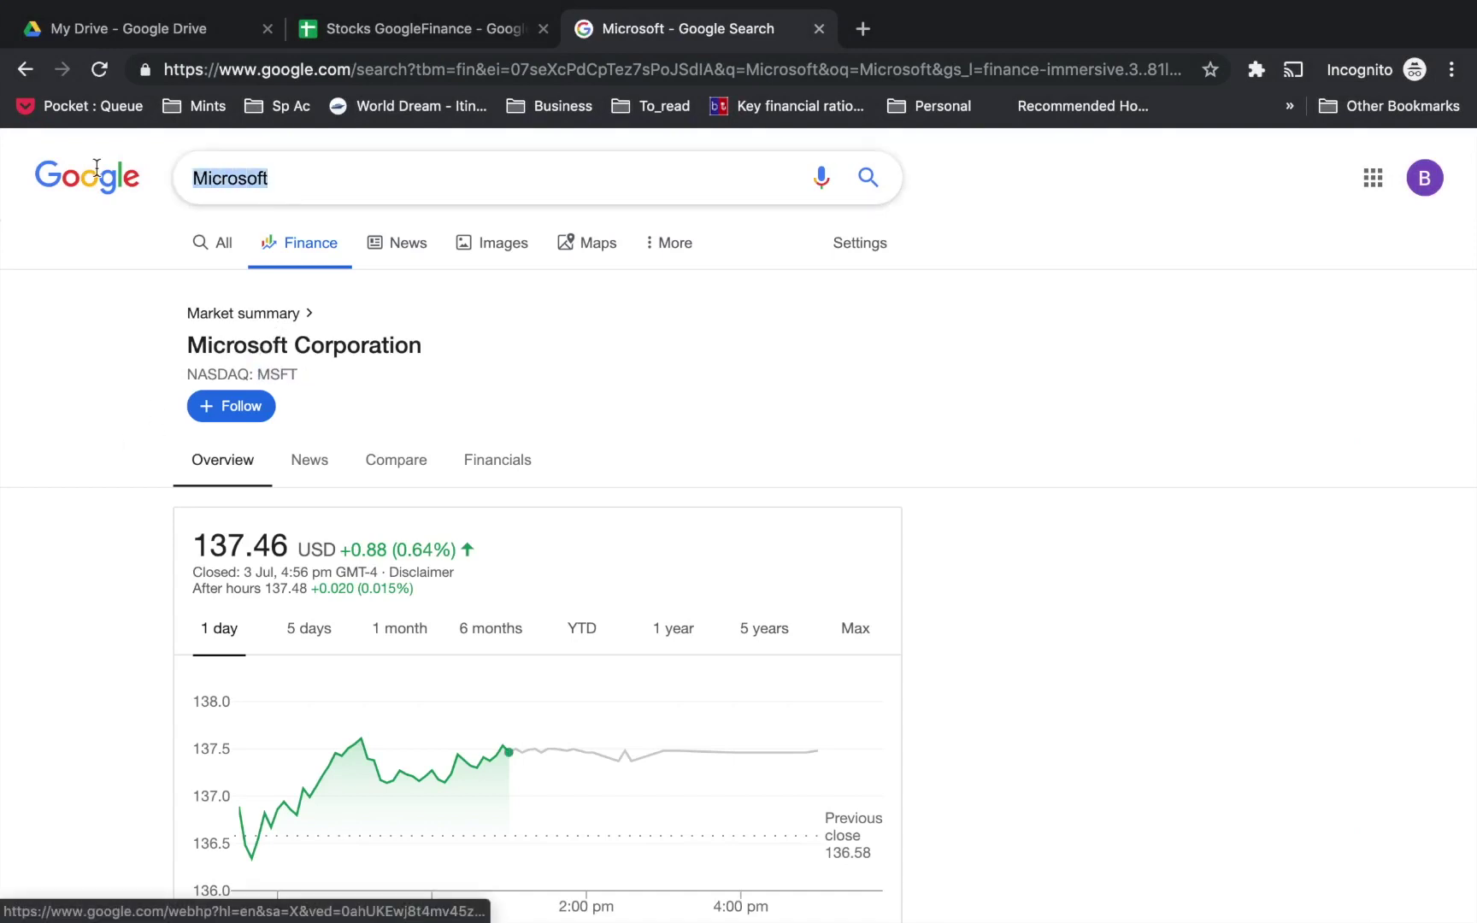
type("Tata")
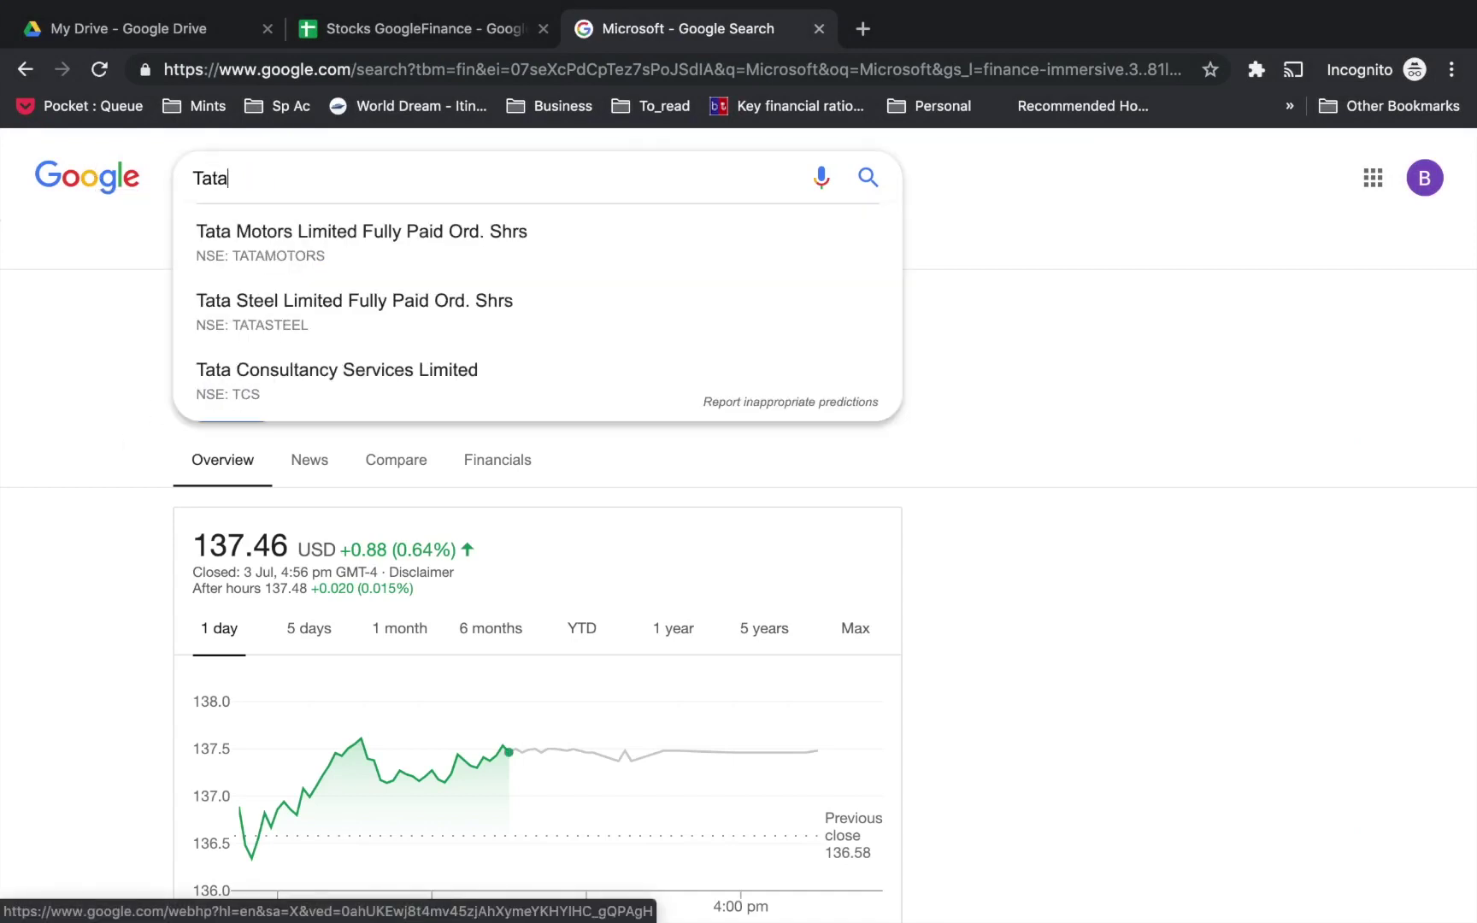
key("Return")
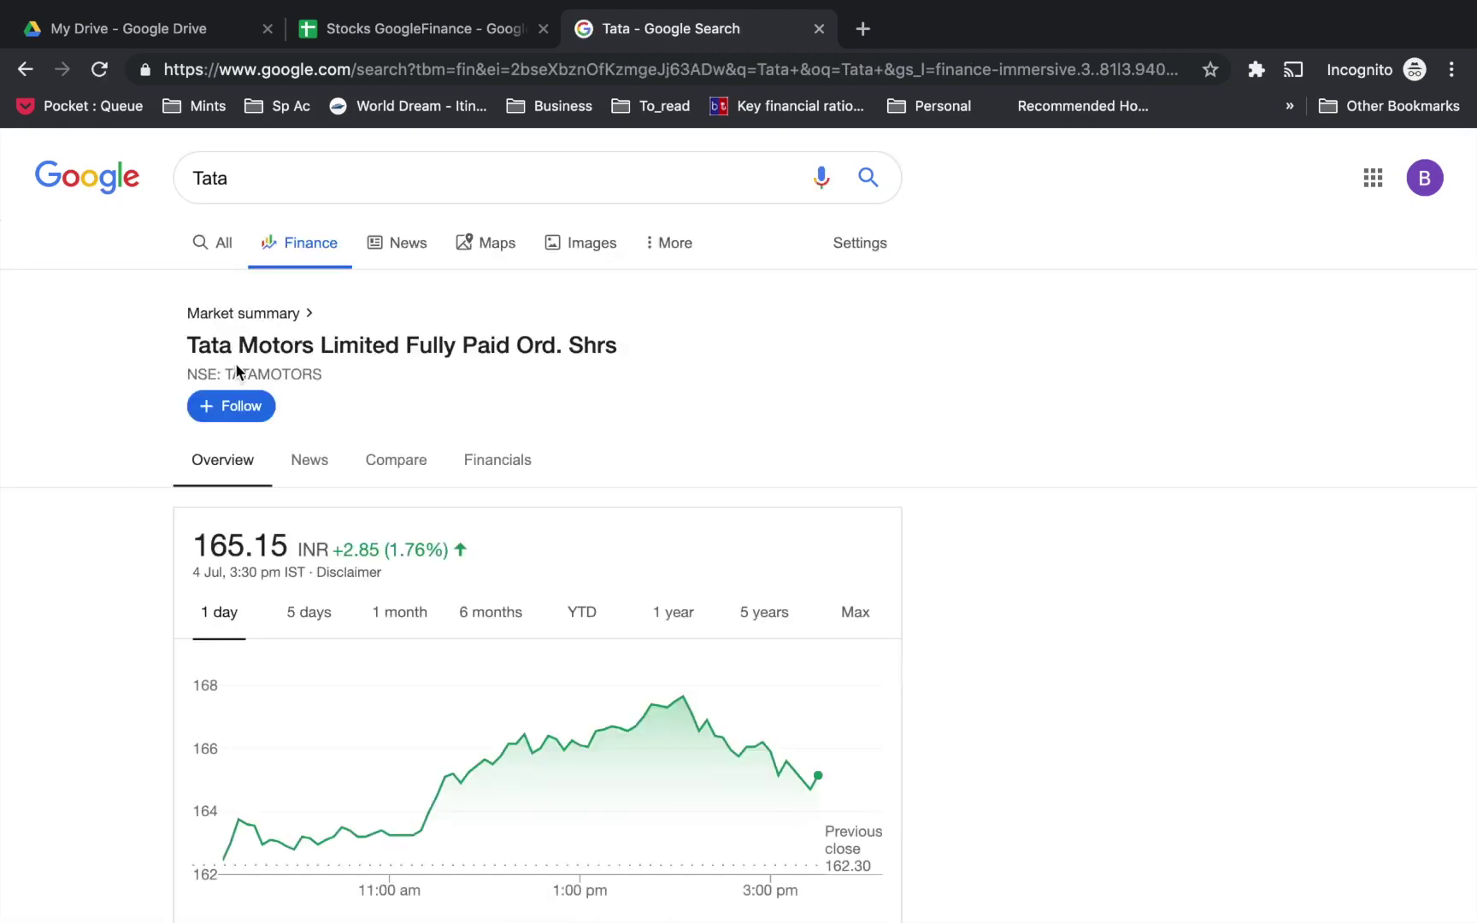
left_click_drag(228, 374, 337, 368)
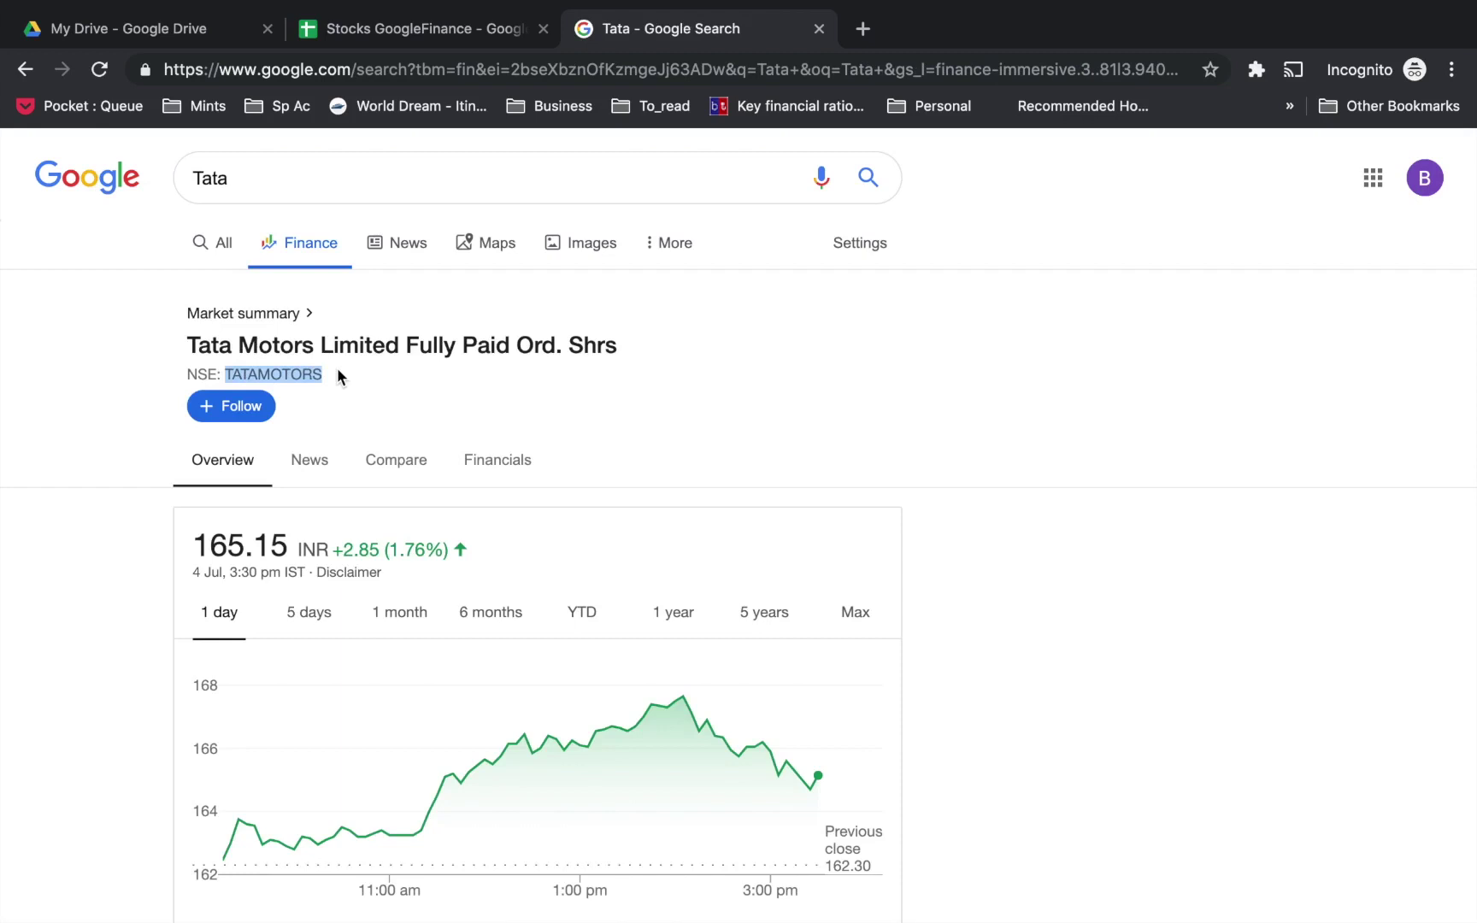
key("ctrl+shift+Tab")
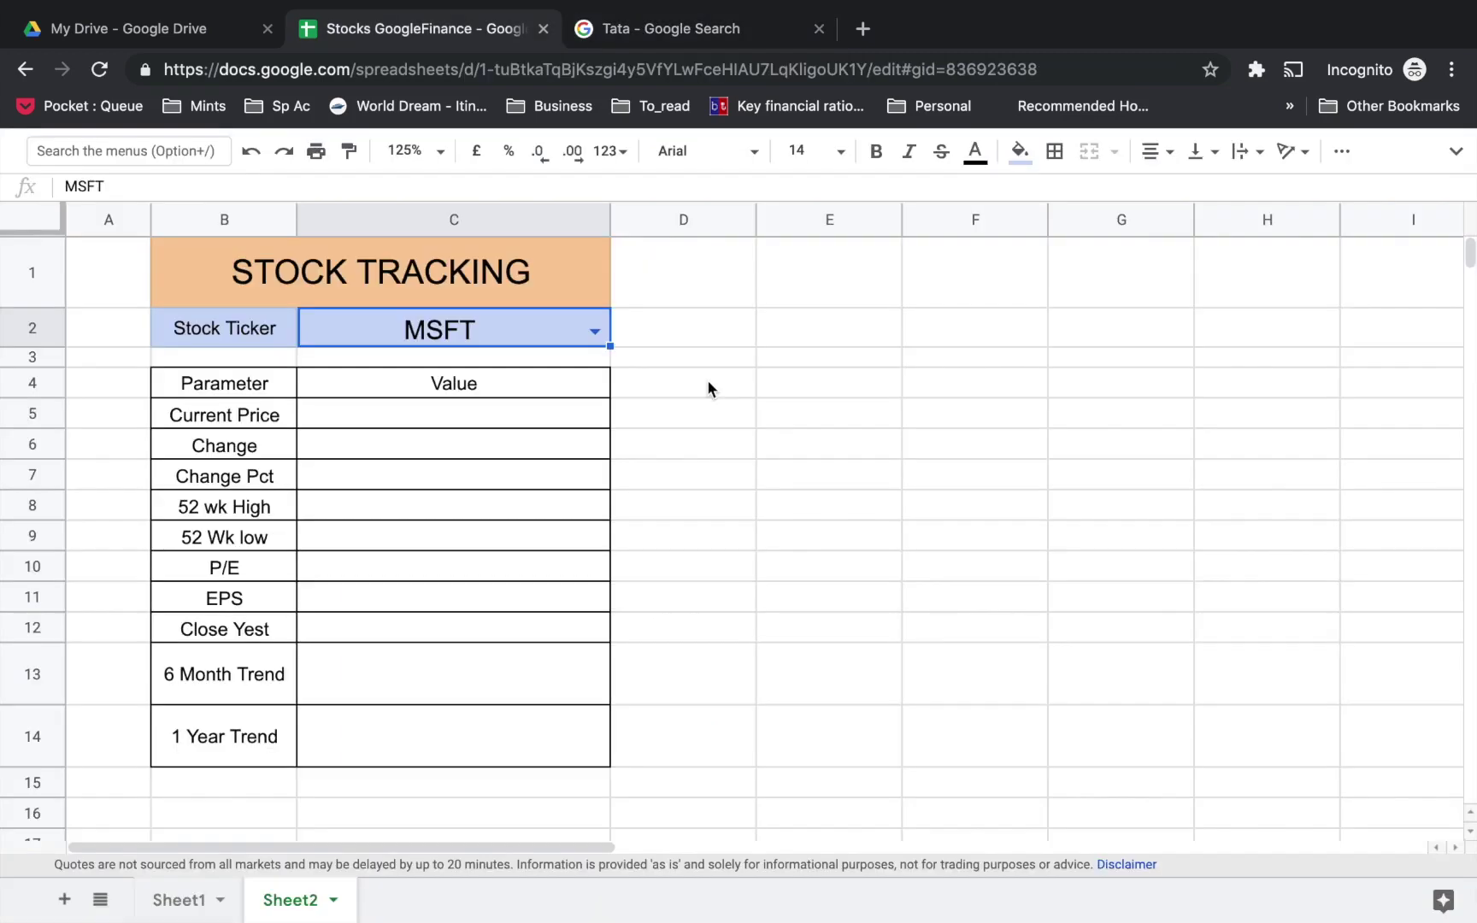
Try NSE:TCS as the C2 ticker, undo back to MSFT, and restore the full menus.
left_click(594, 330)
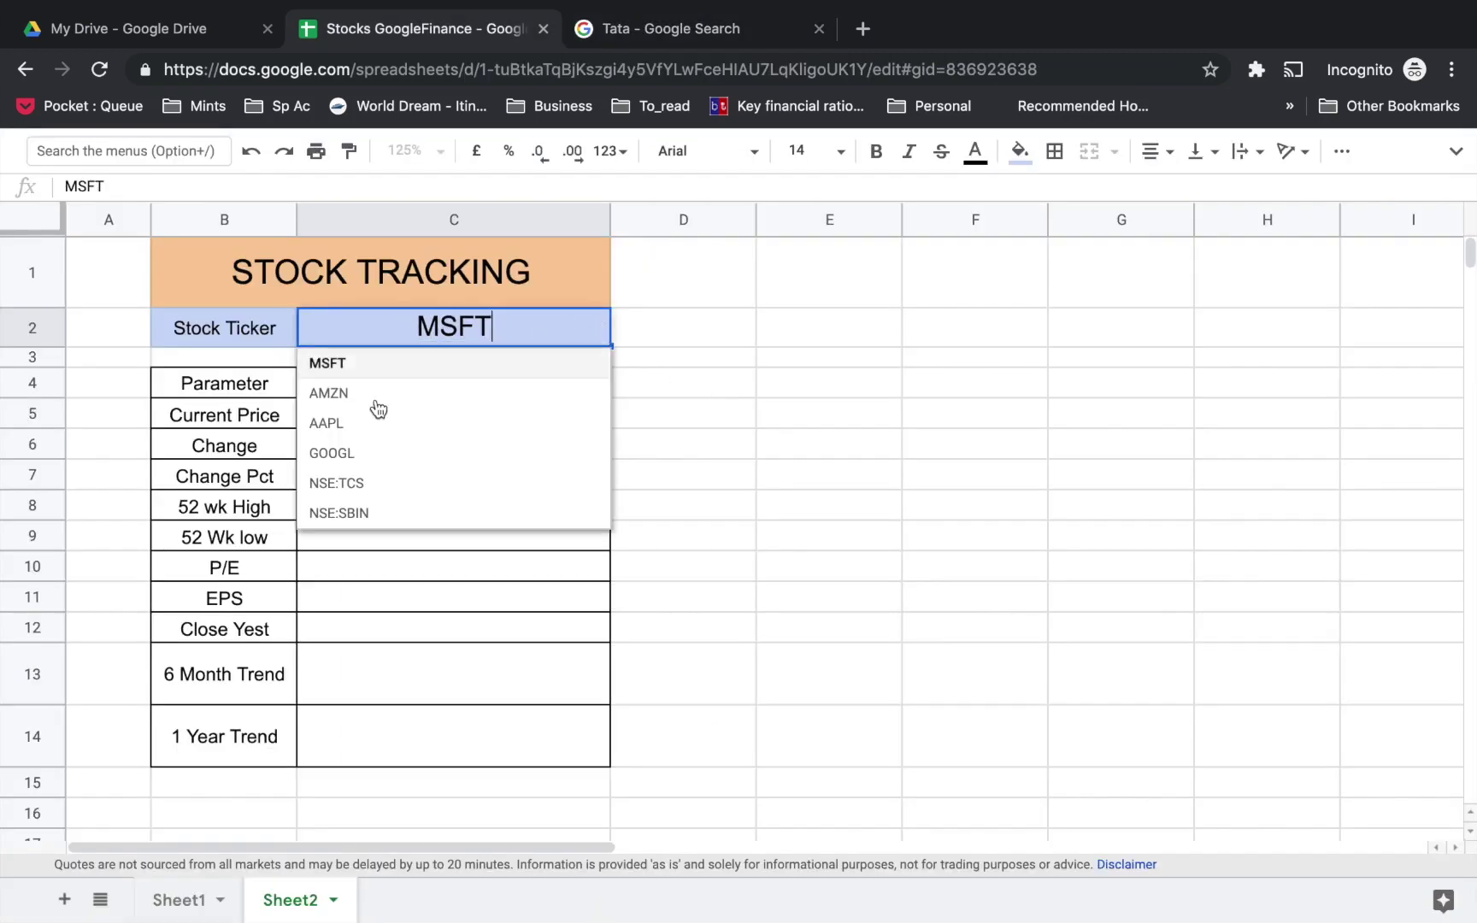
left_click(367, 483)
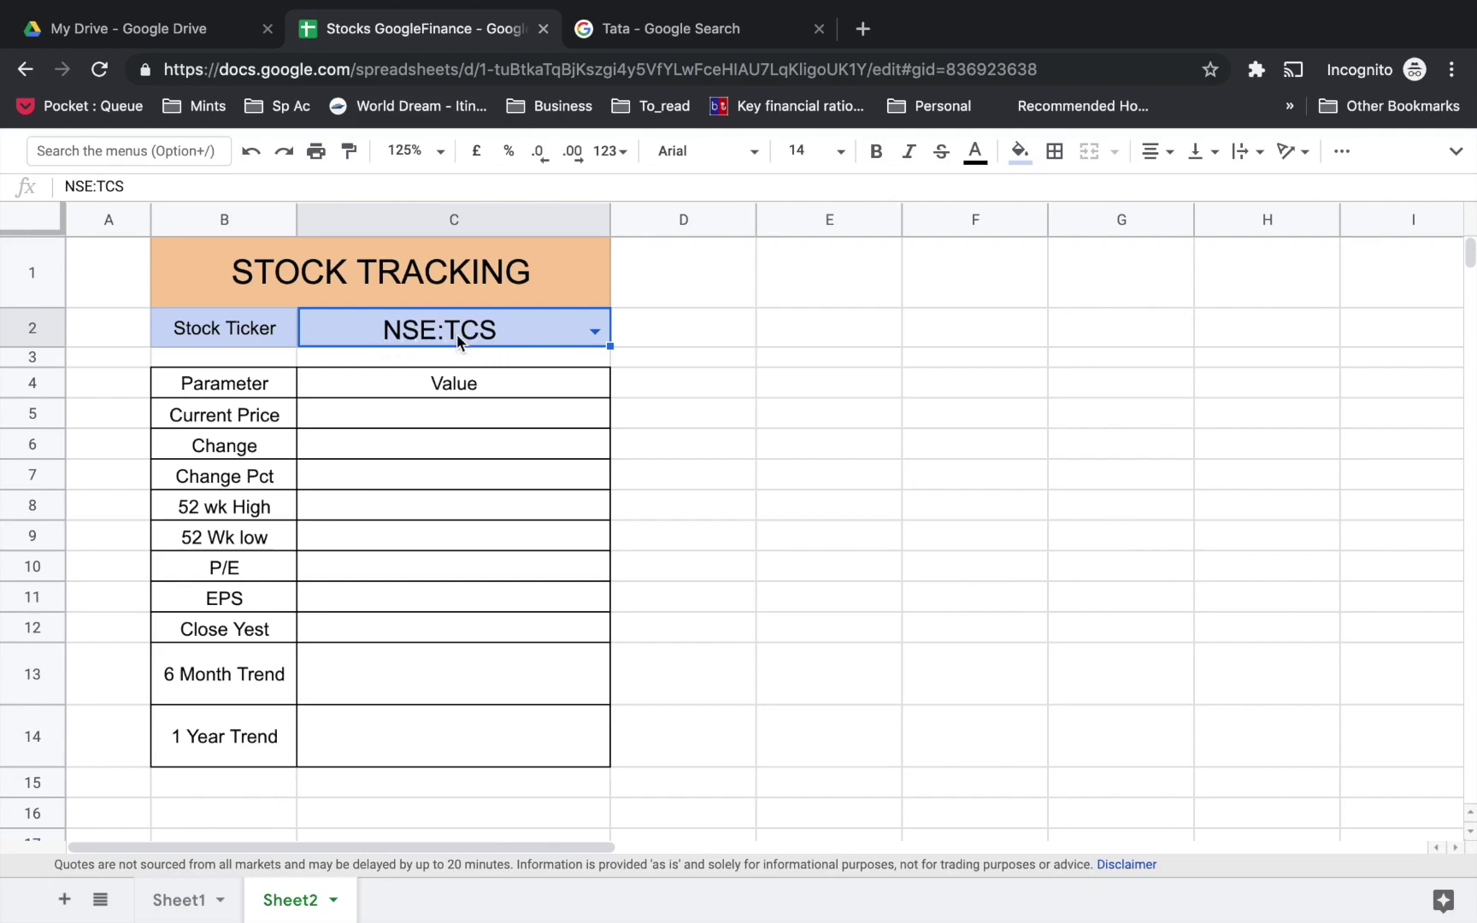
key("super+z")
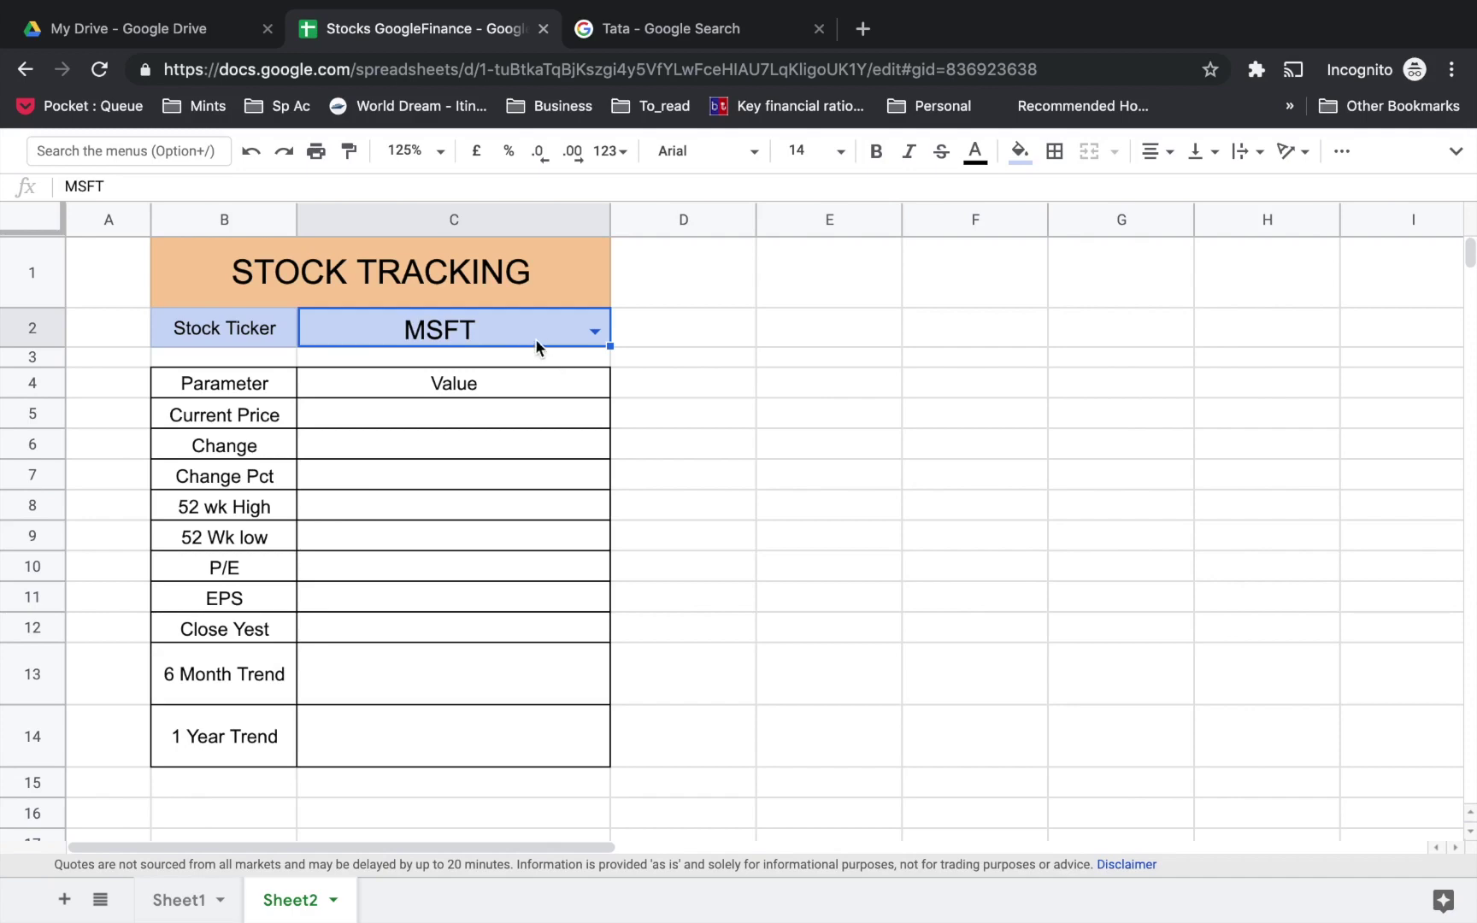
left_click(1457, 152)
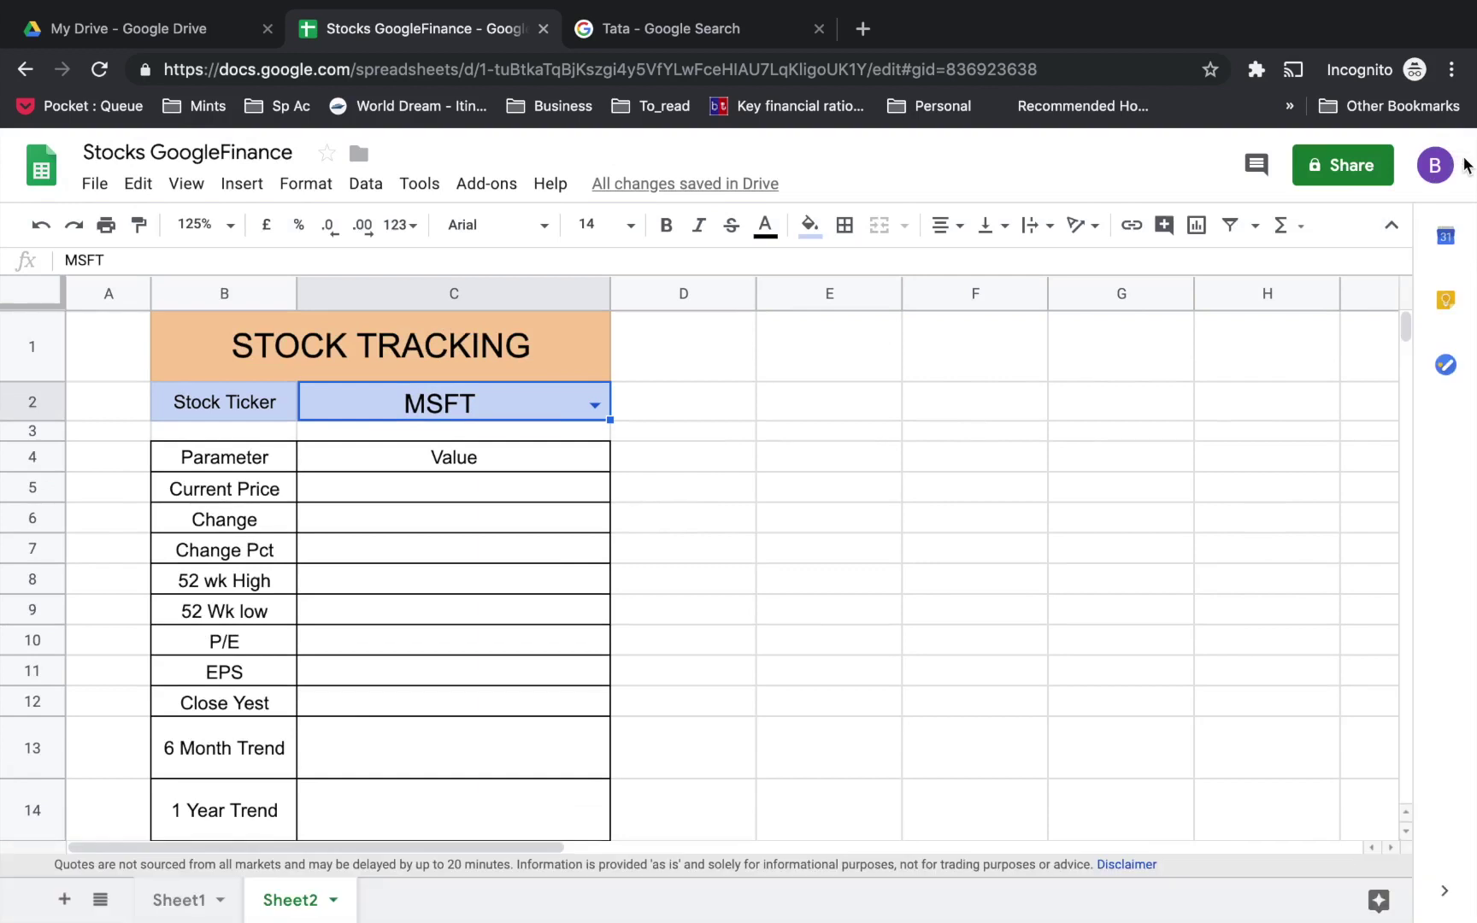
left_click(370, 190)
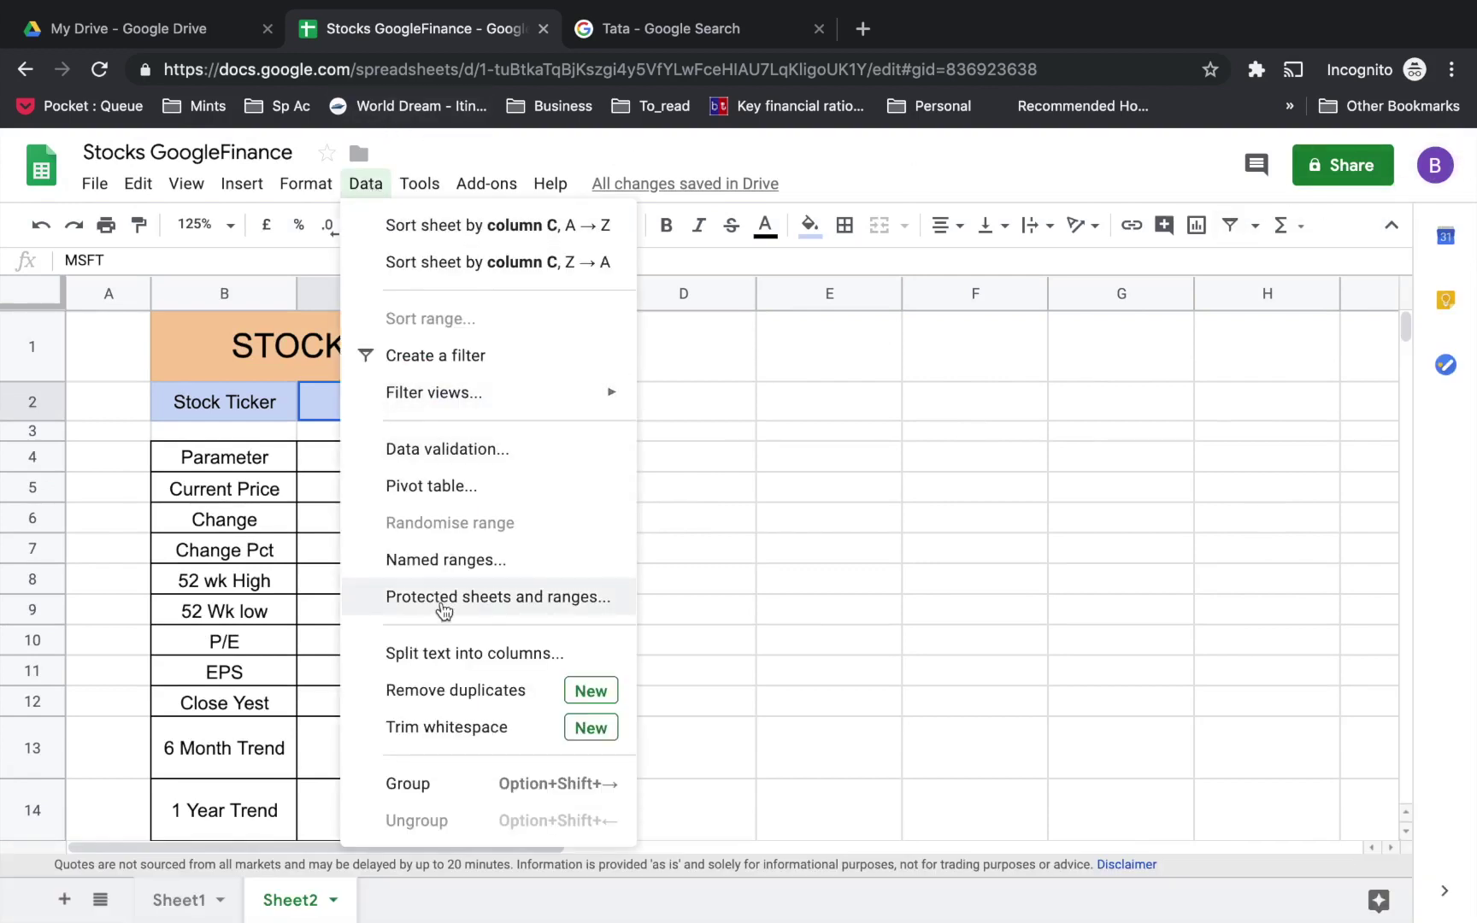
left_click(472, 460)
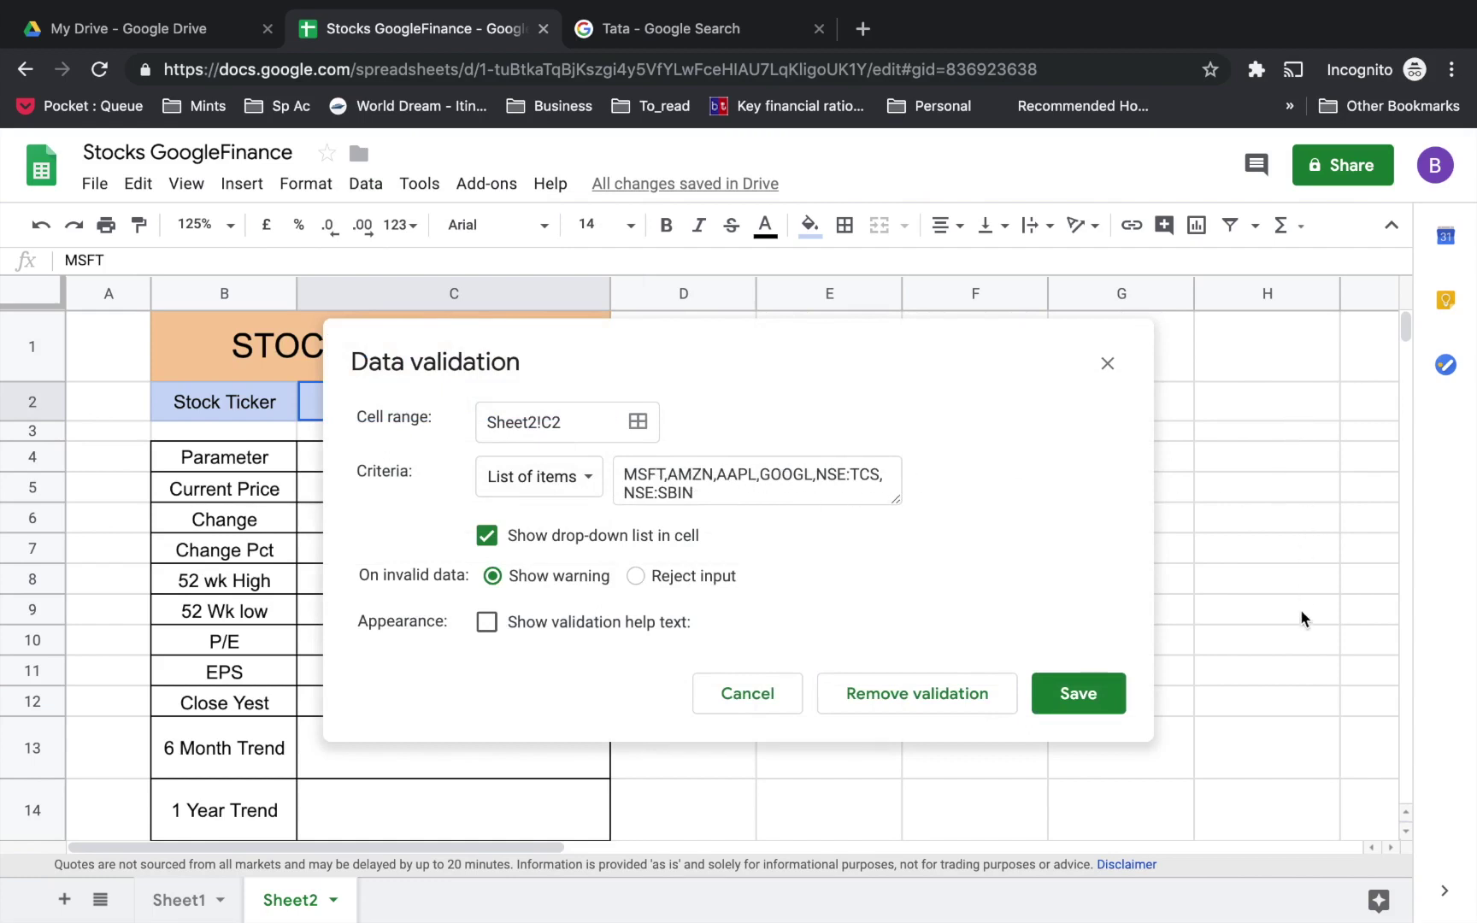
left_click(671, 517)
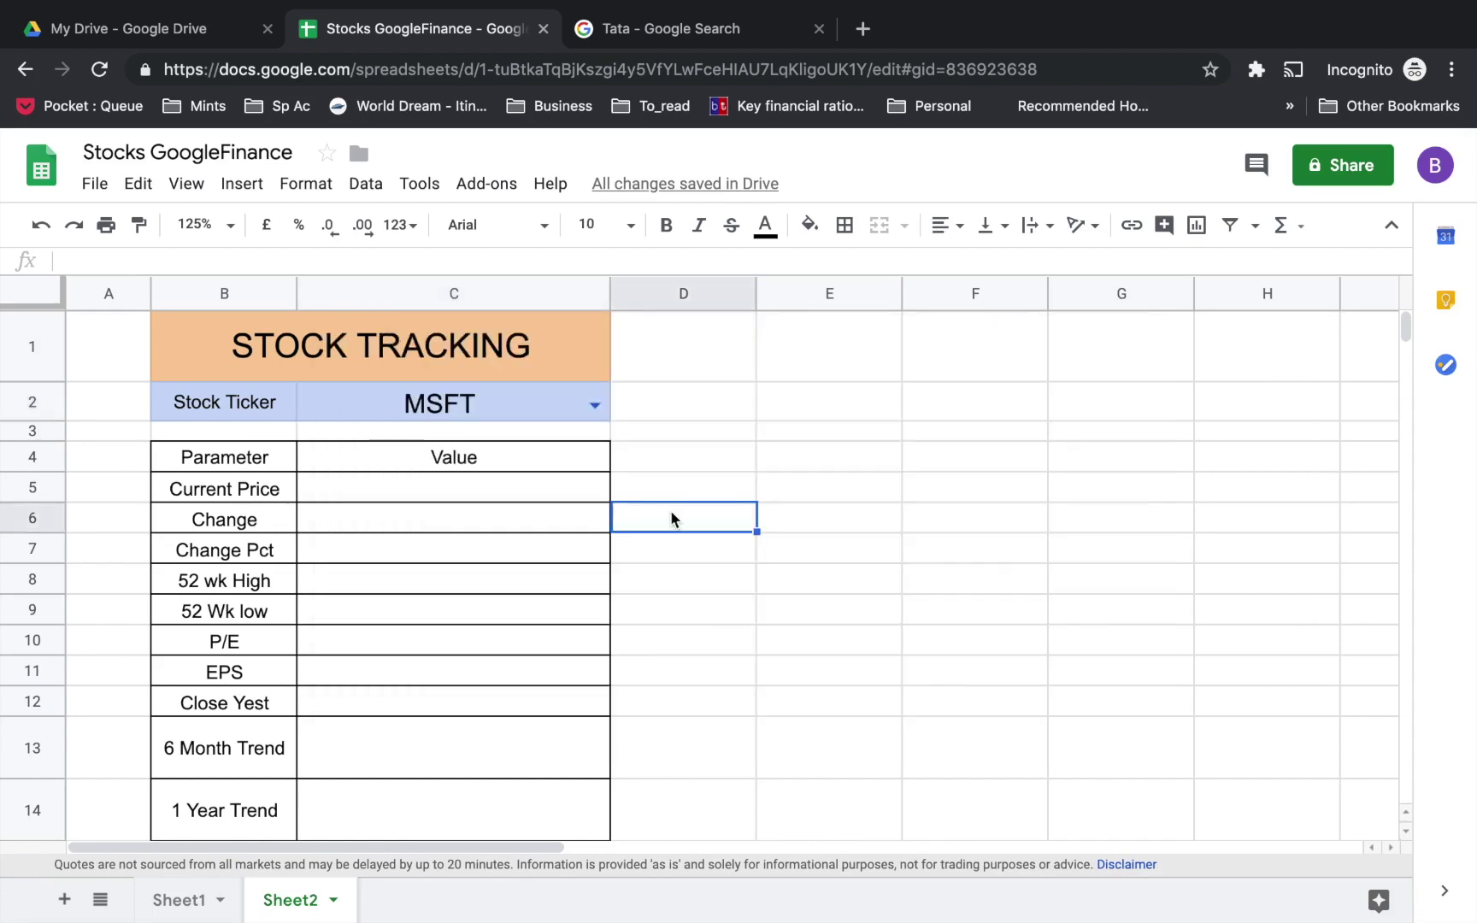
left_click(594, 405)
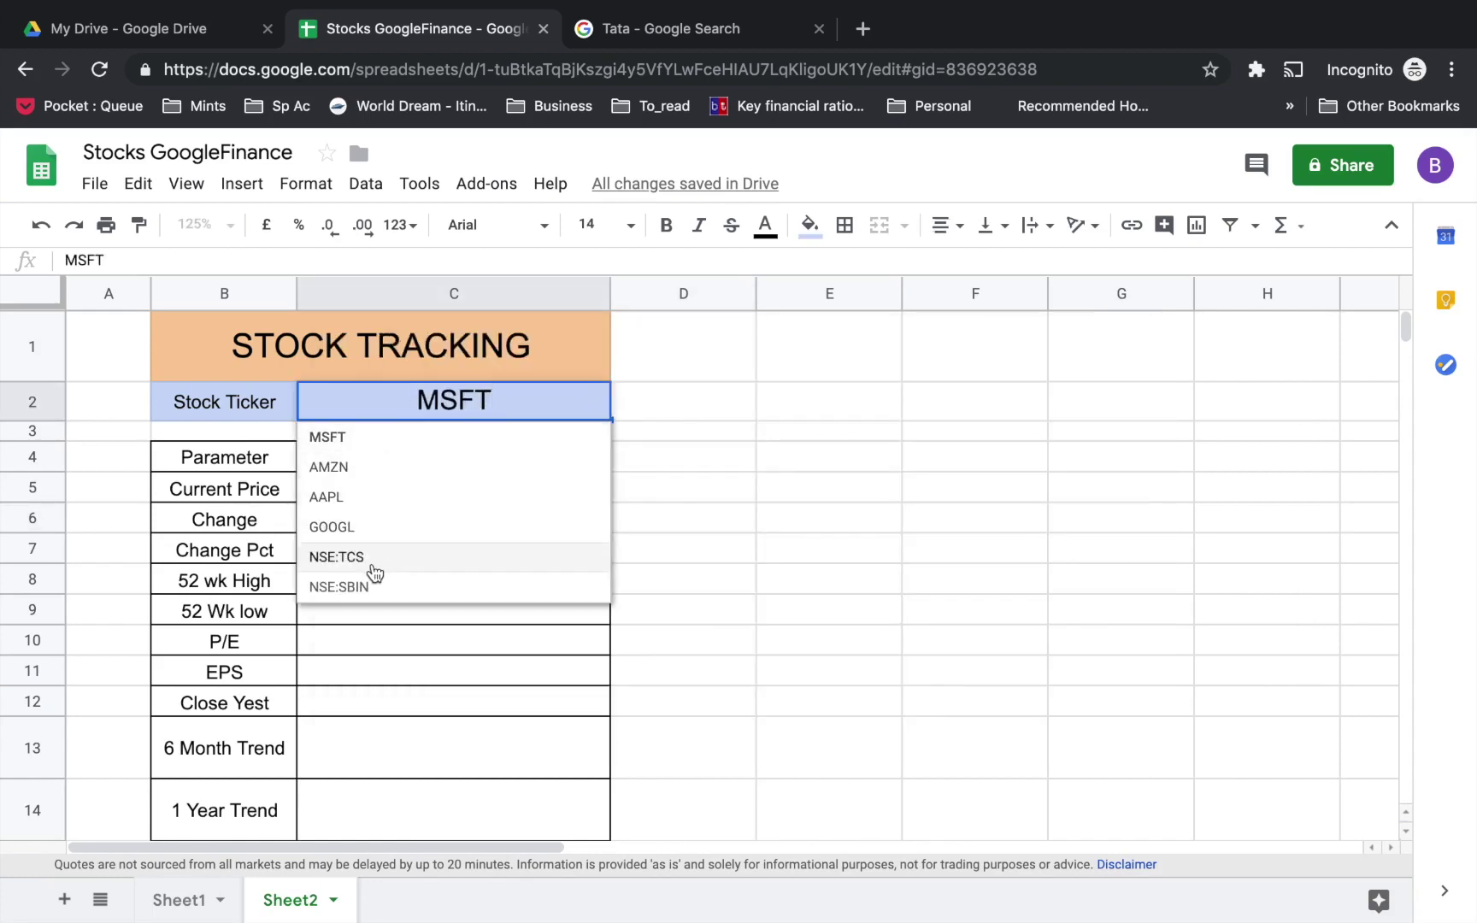
left_click(829, 608)
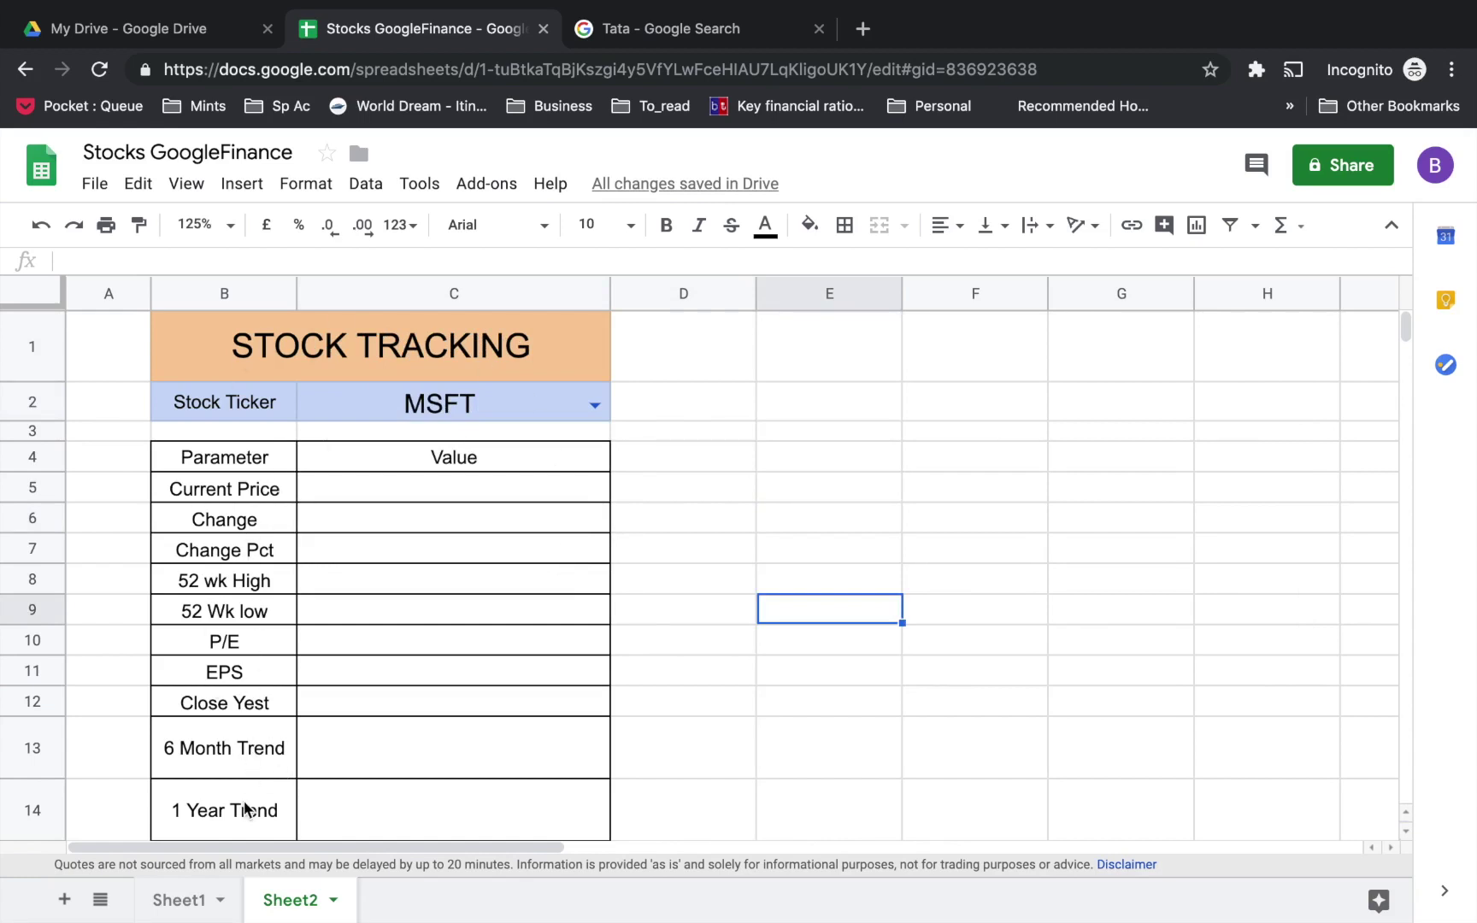
left_click(524, 495)
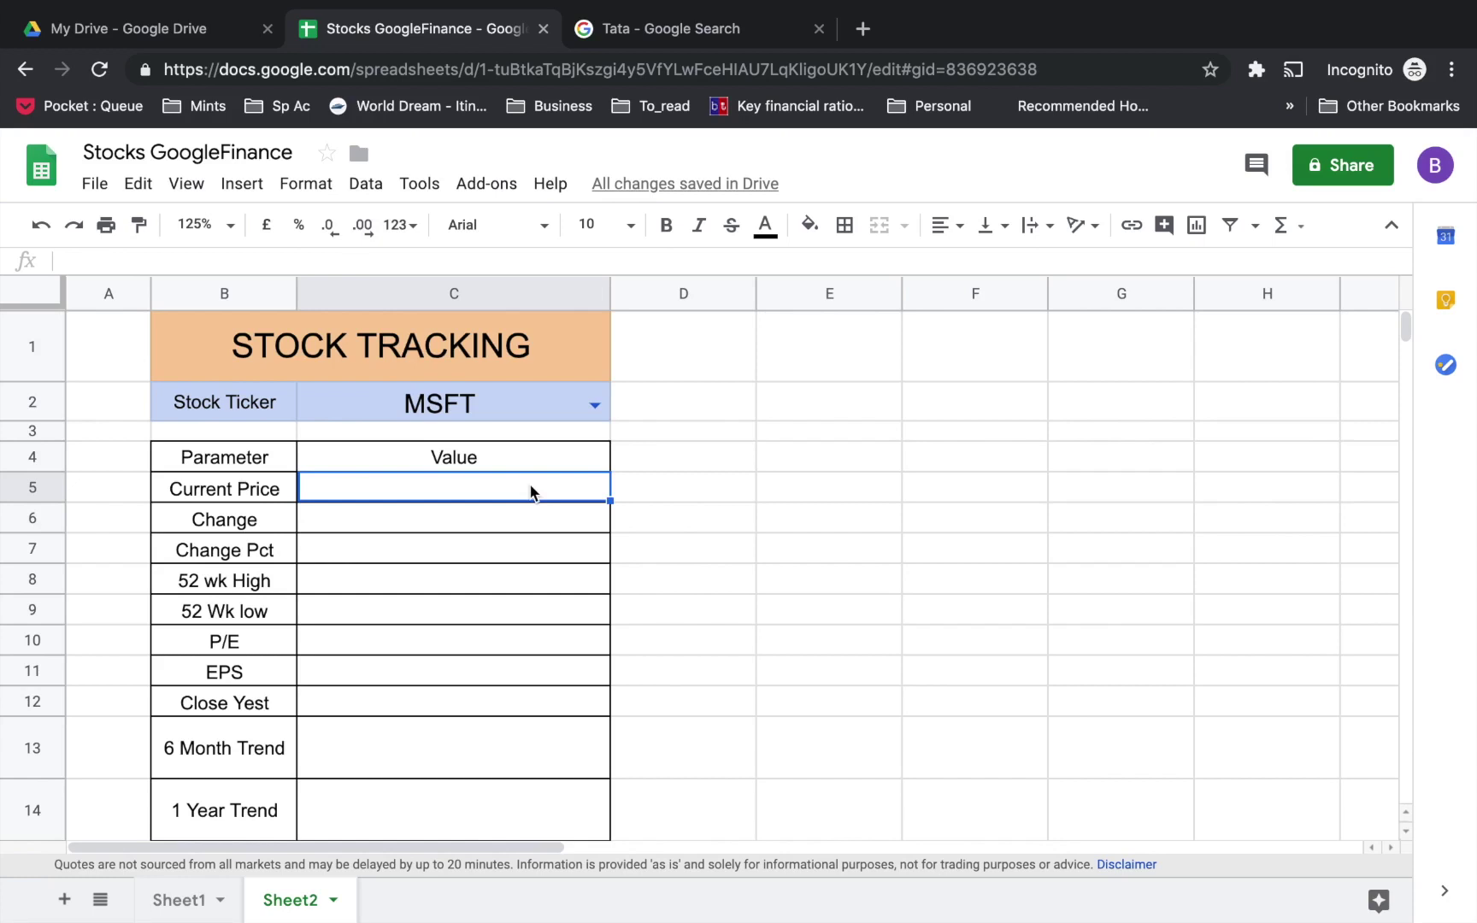
Enter =GOOGLEFINANCE(C2,"price") in the Current Price cell C5.
left_click(435, 259)
type("=googel")
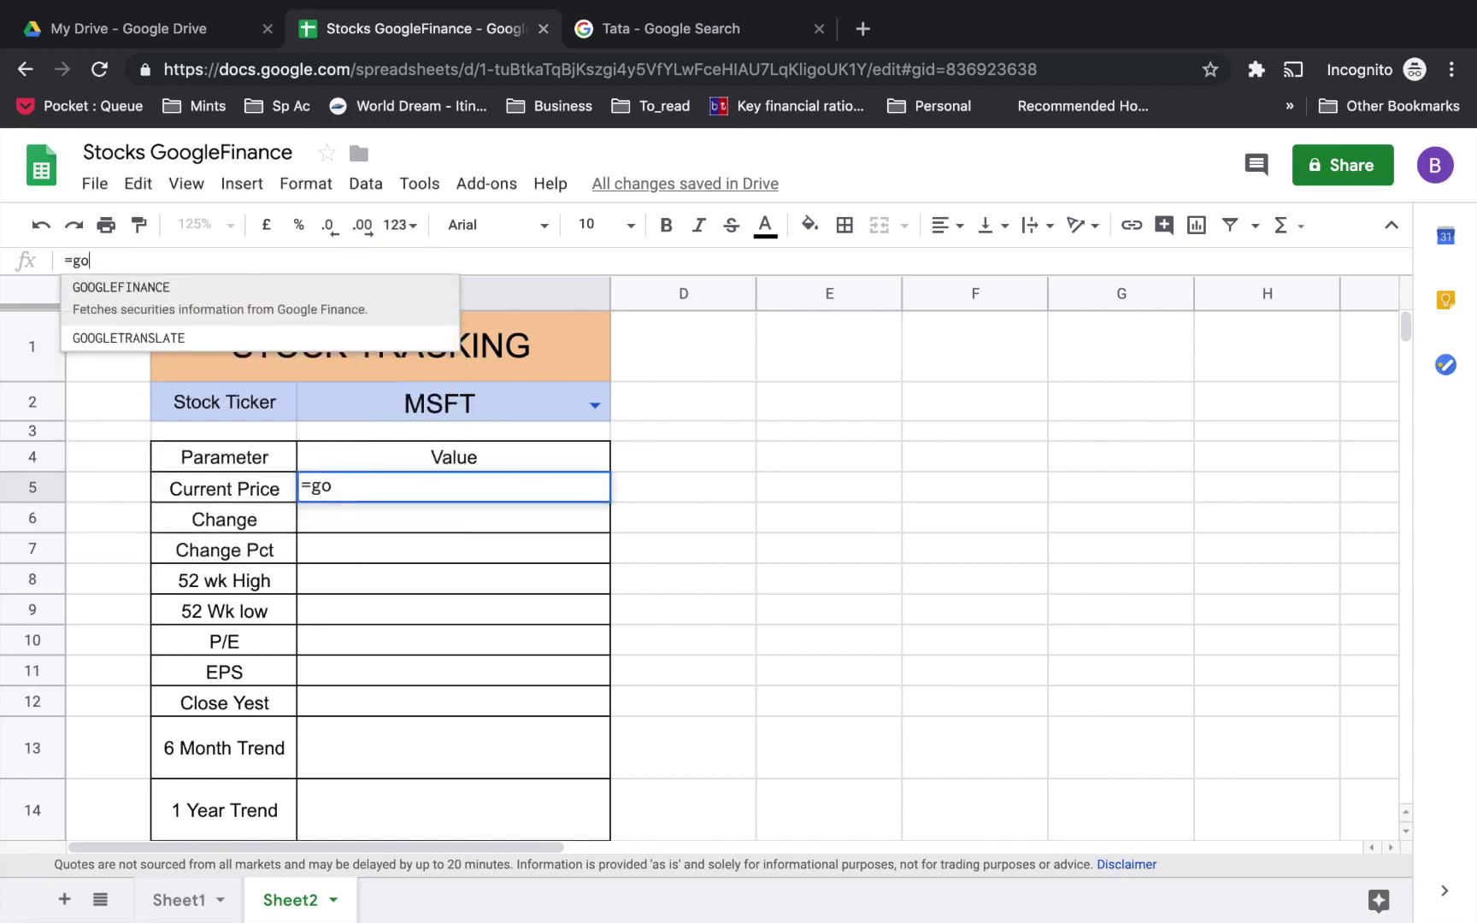
key("BackSpace")
key("BackSpace")
left_click(386, 305)
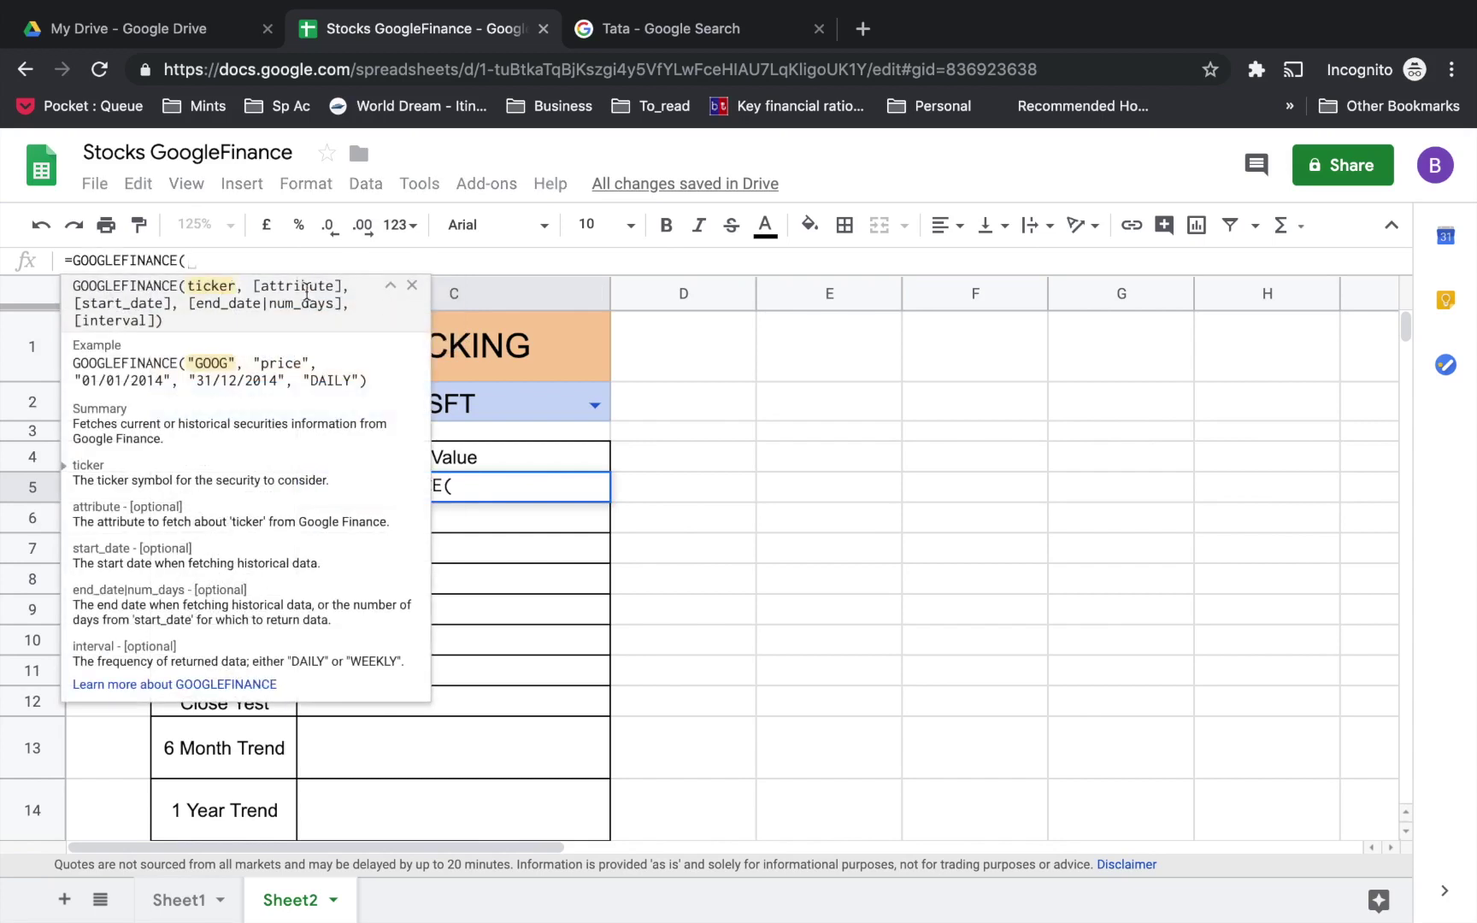
left_click(481, 407)
type(",")
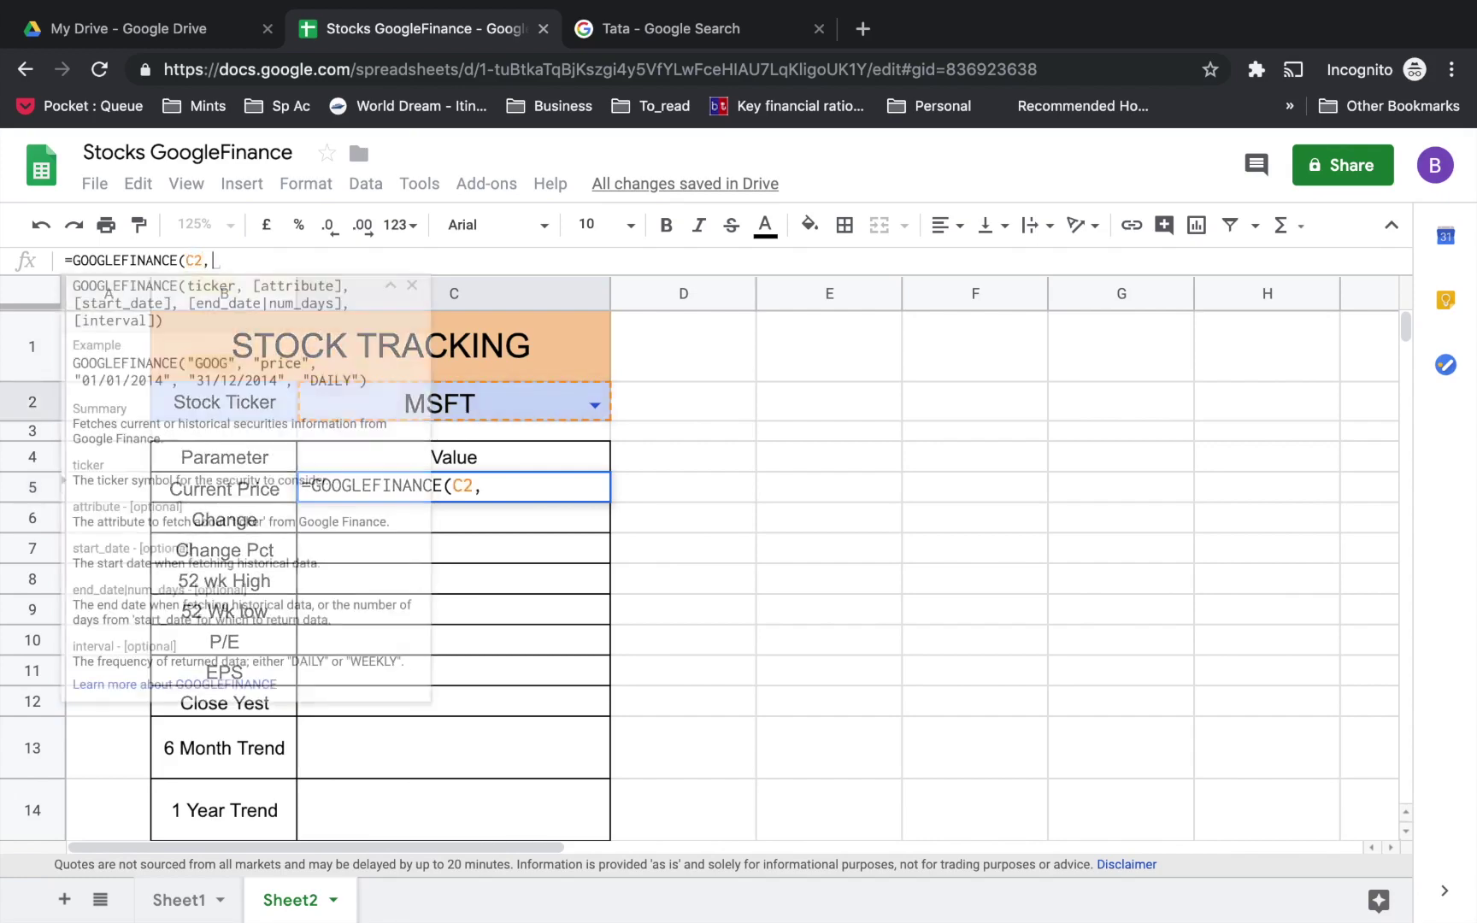
type("\"")
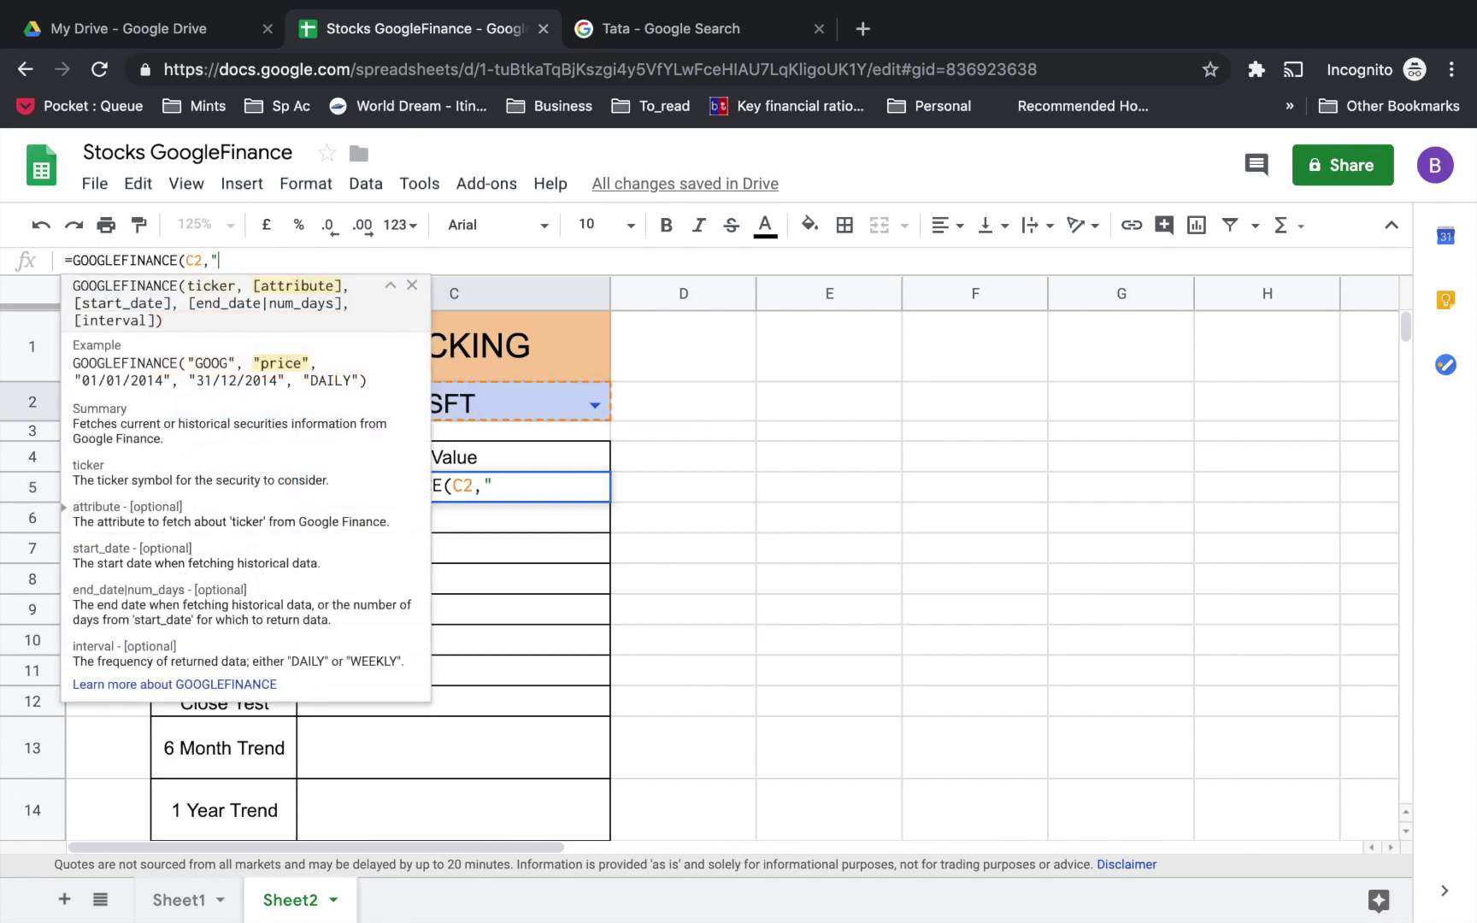
type("price\")")
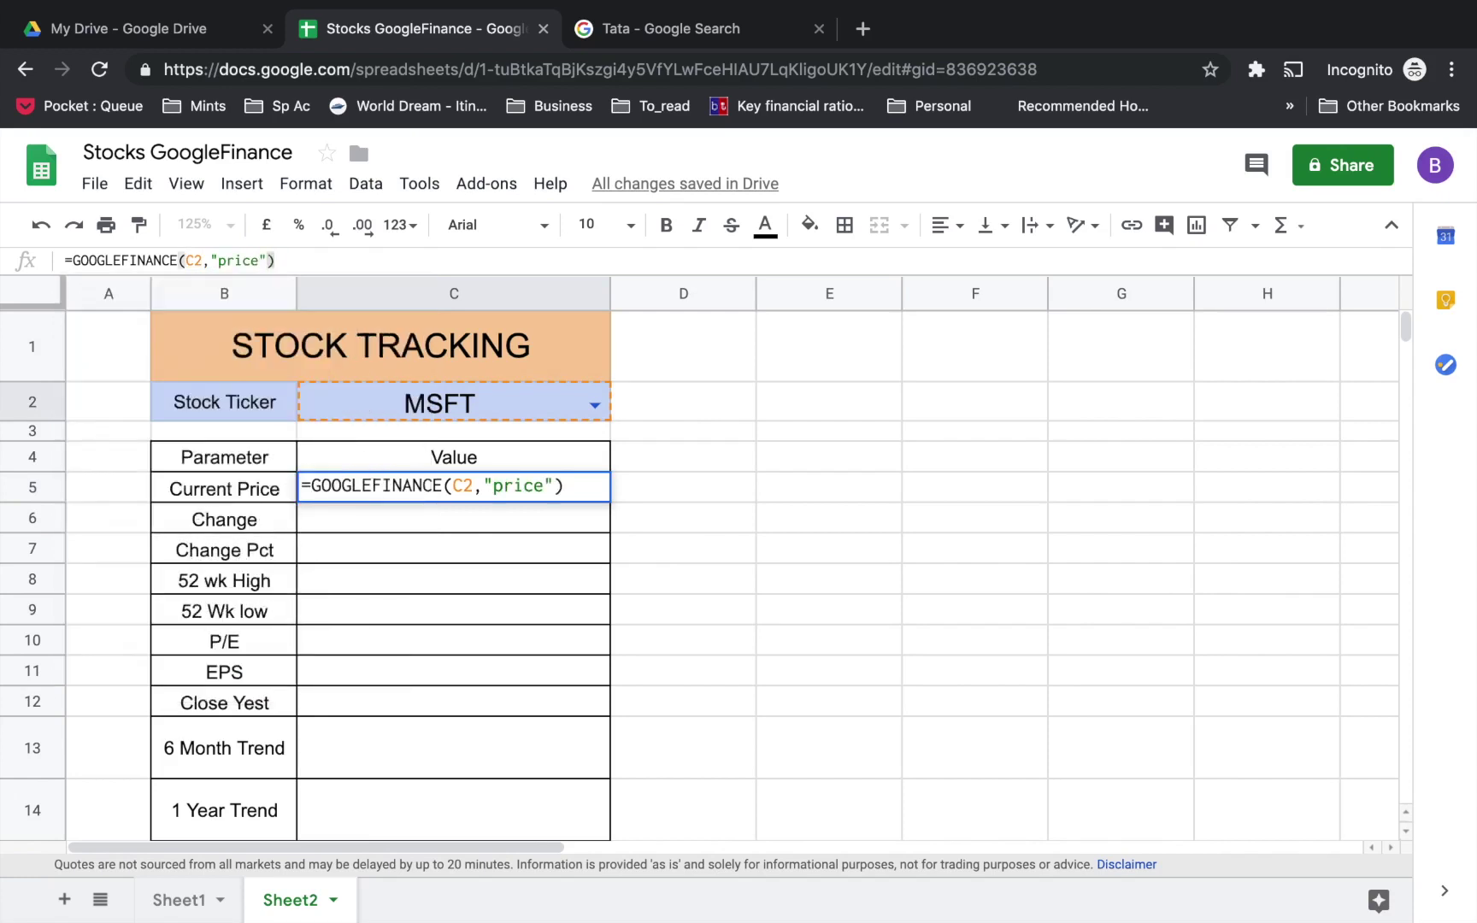
key("Return")
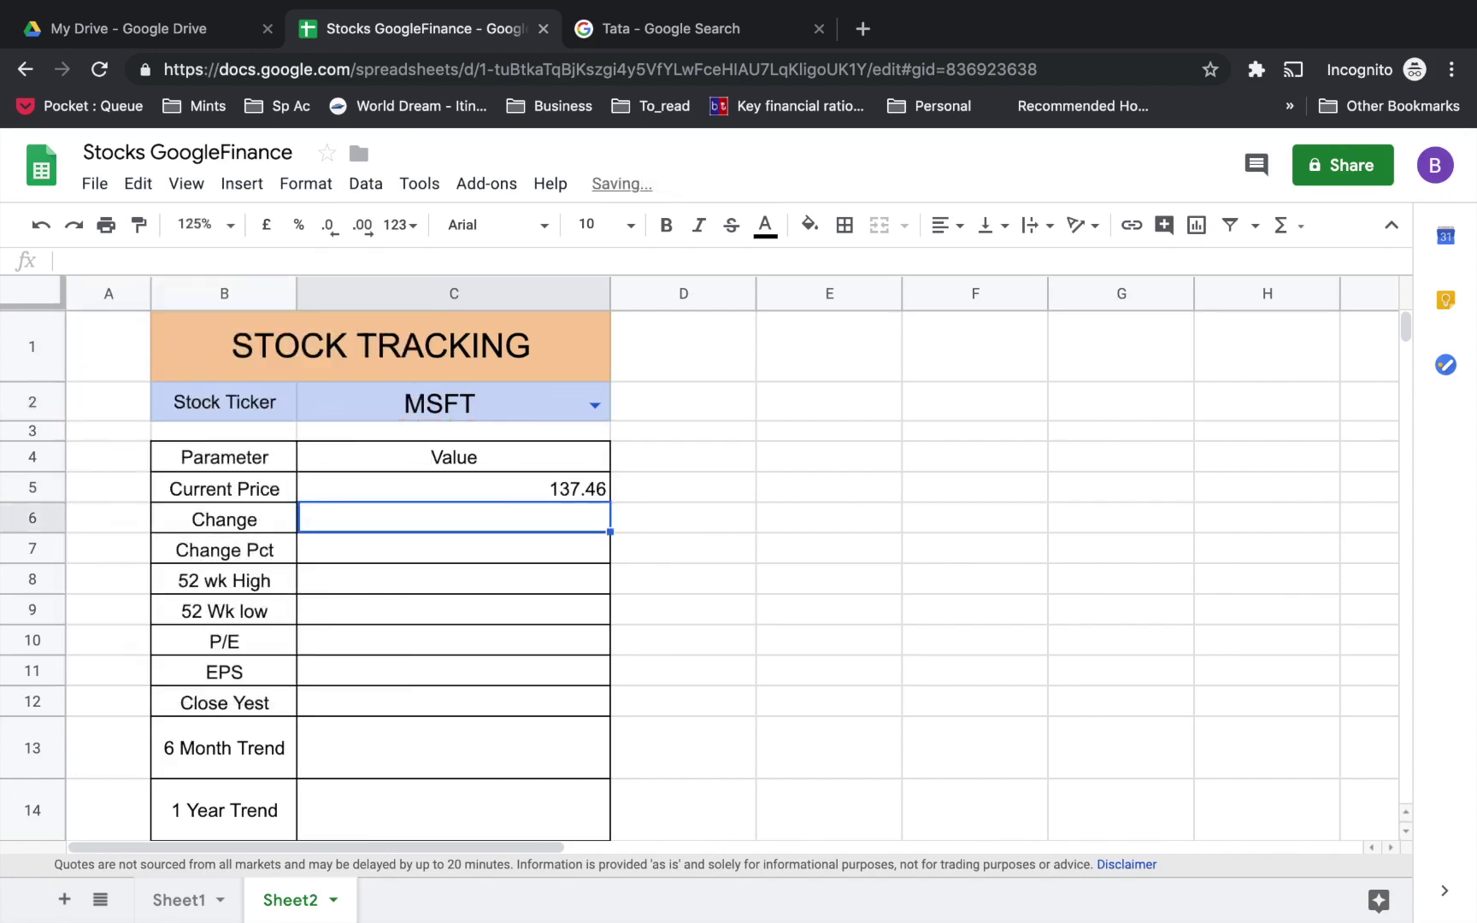
left_click(507, 494)
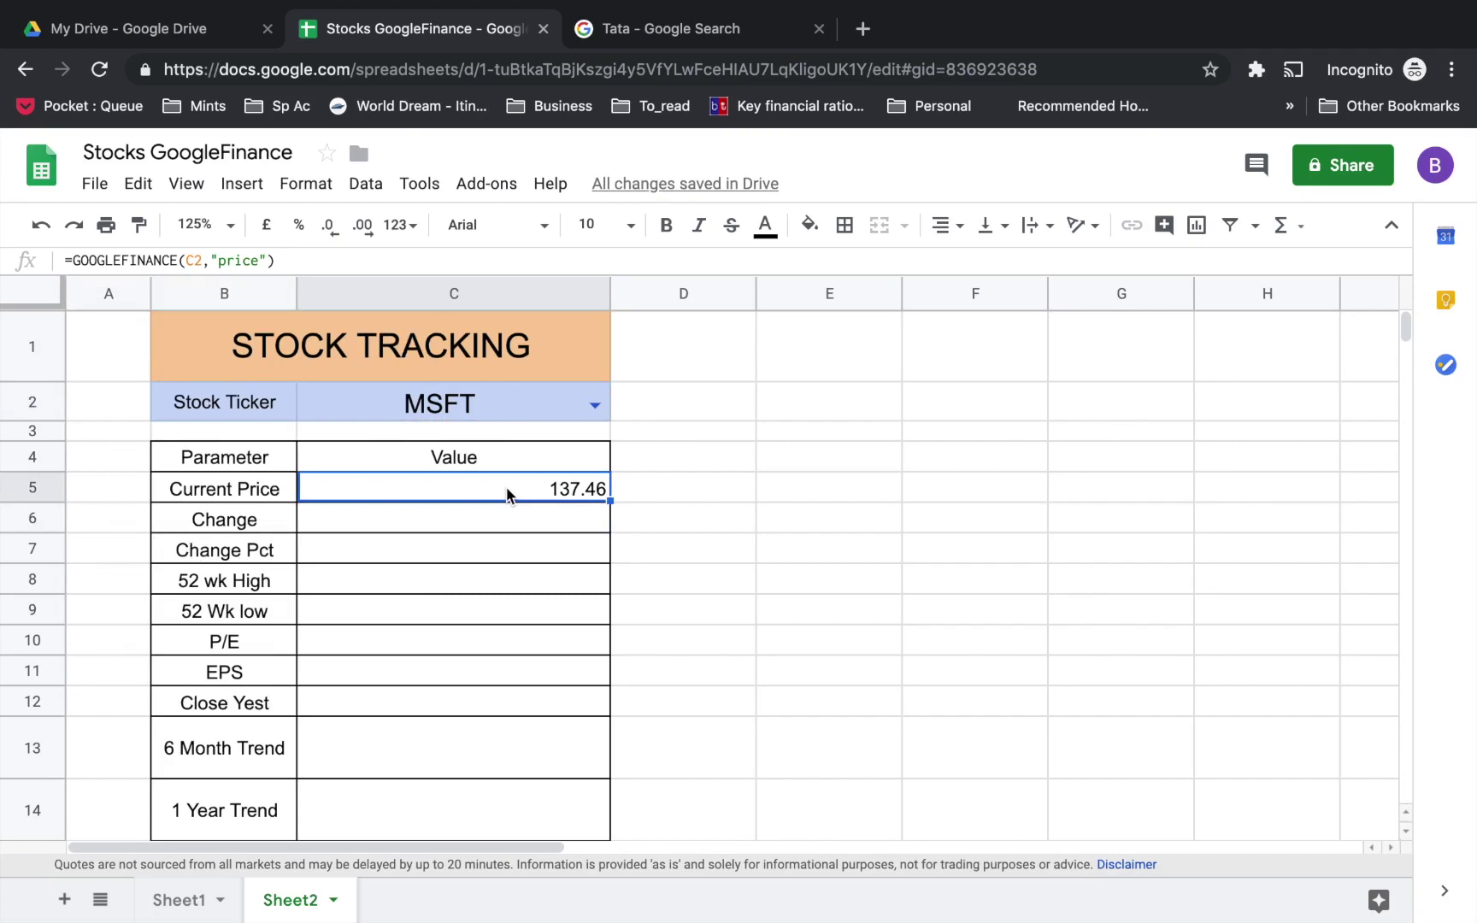
Change the reference to $C$2 and fill the C5 formula down to C12.
left_click(204, 262)
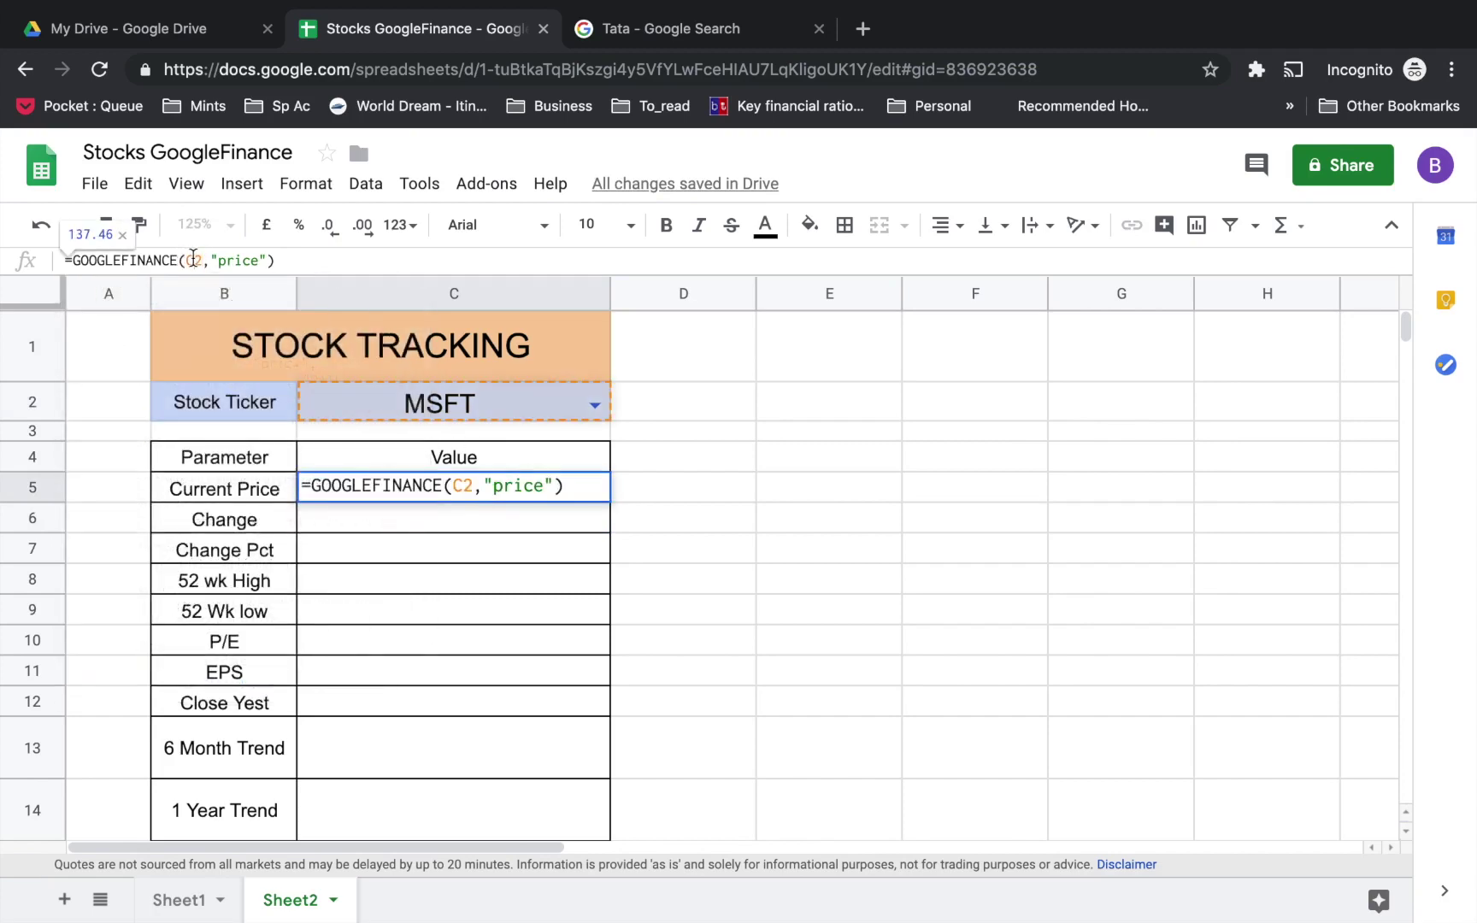
left_click(189, 258)
type("$C")
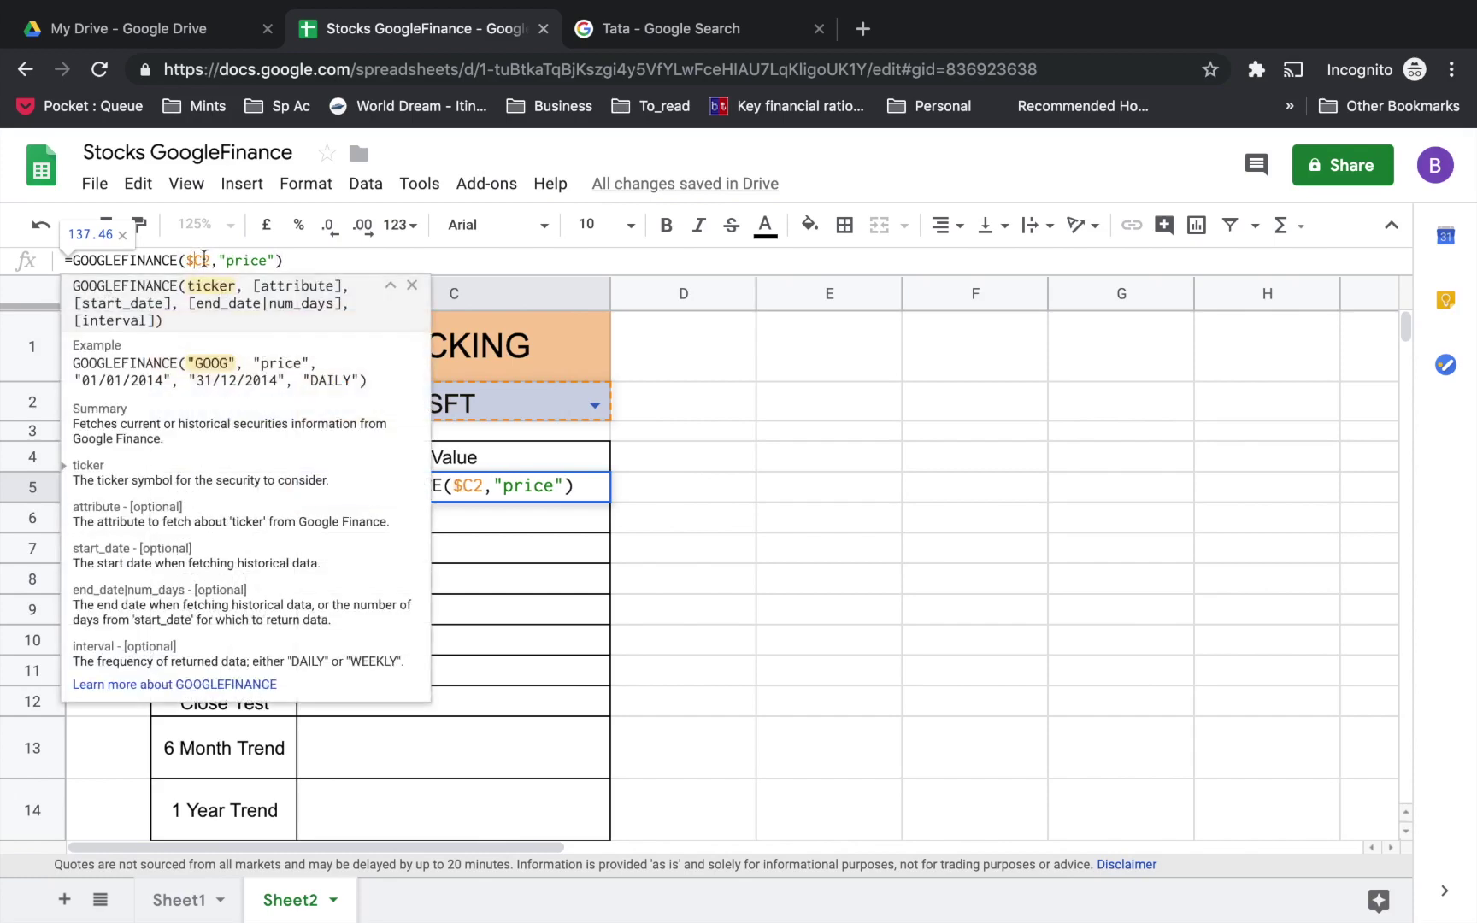
type("$")
key("Return")
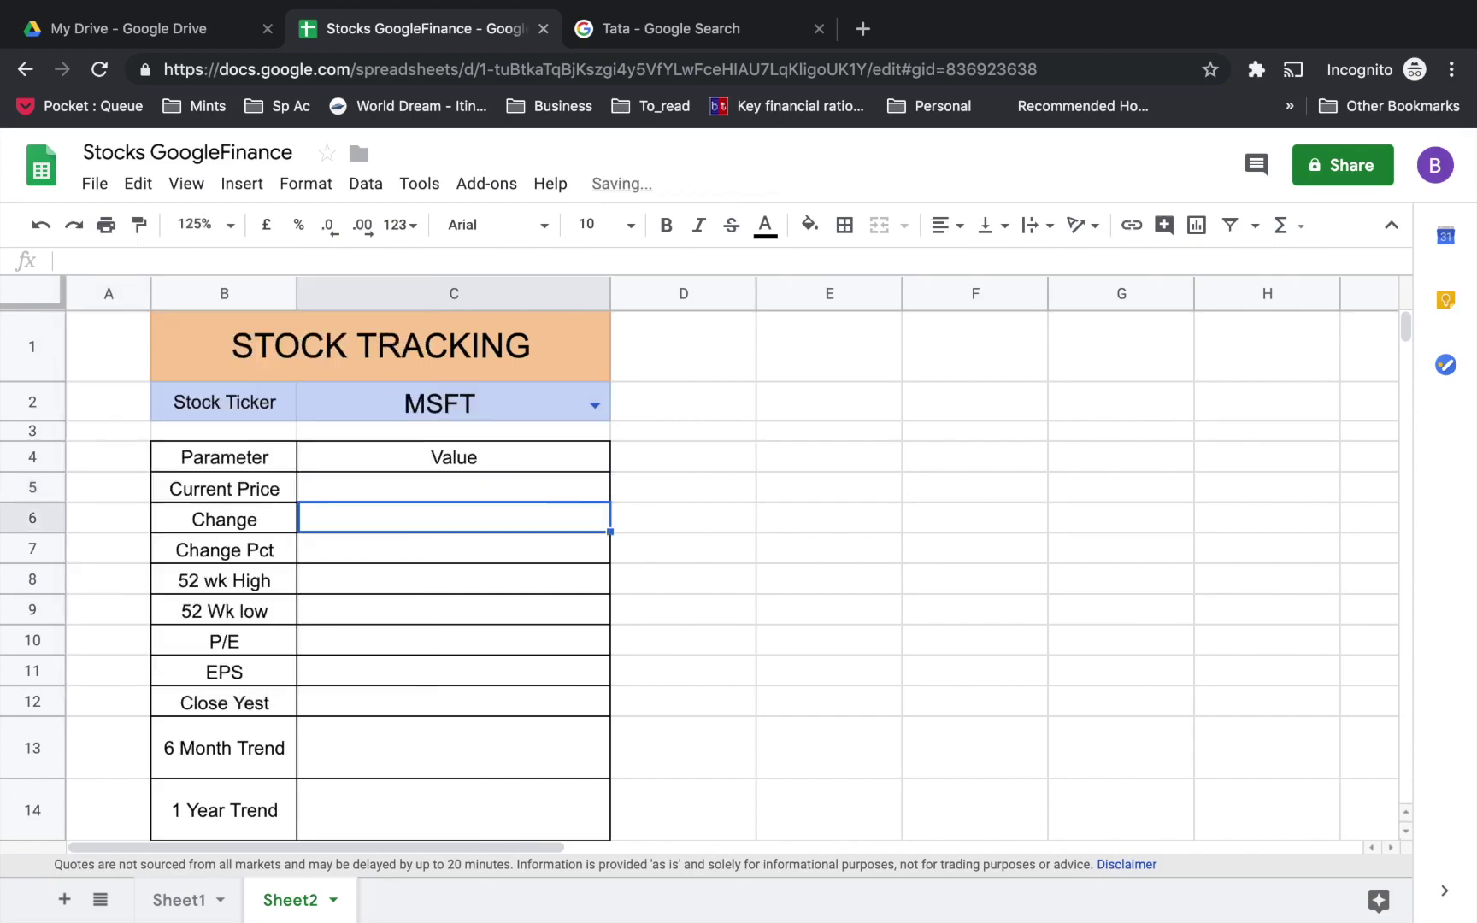
key("Up")
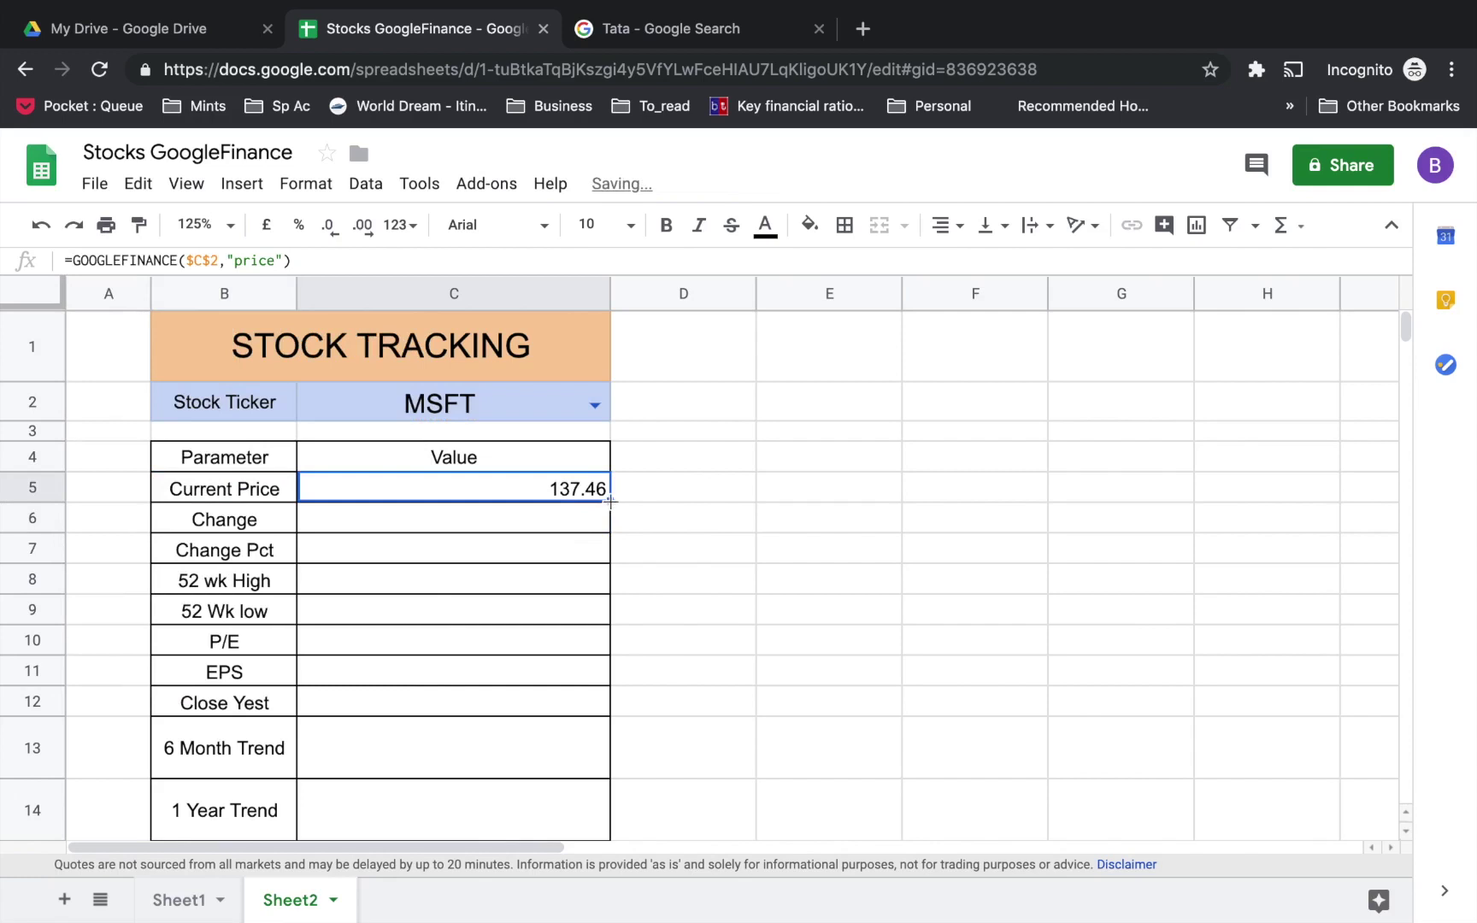
left_click_drag(608, 504, 564, 715)
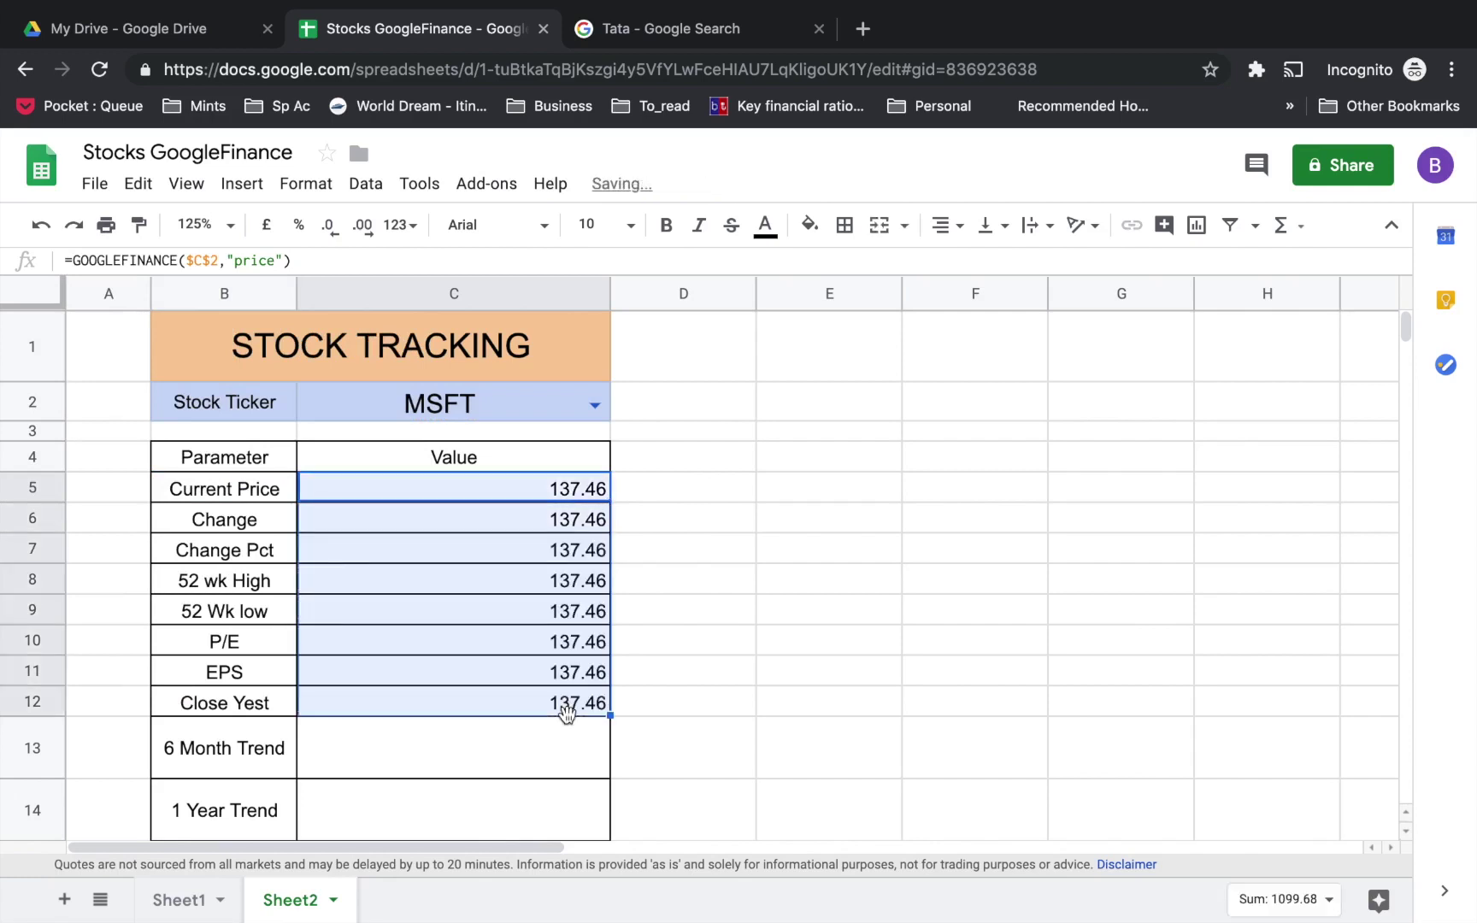
left_click(520, 523)
Switch the C6 and C7 formulas to the "change" and "changepct" attributes.
key("Down")
key("Down")
key("Down")
key("Down")
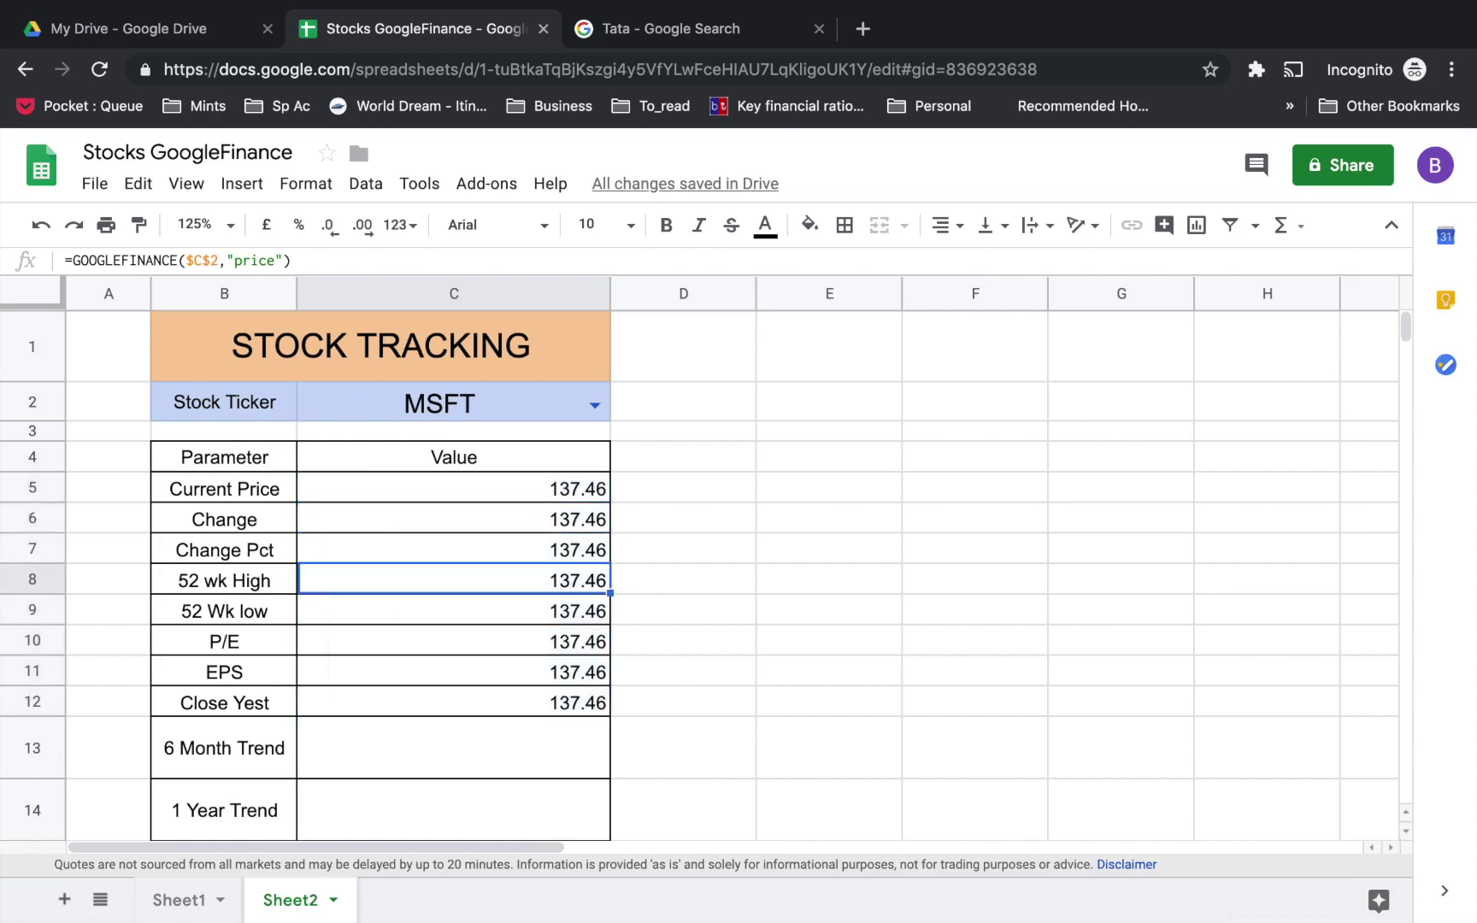
key("Up")
key("Up")
key("Up")
key("Up")
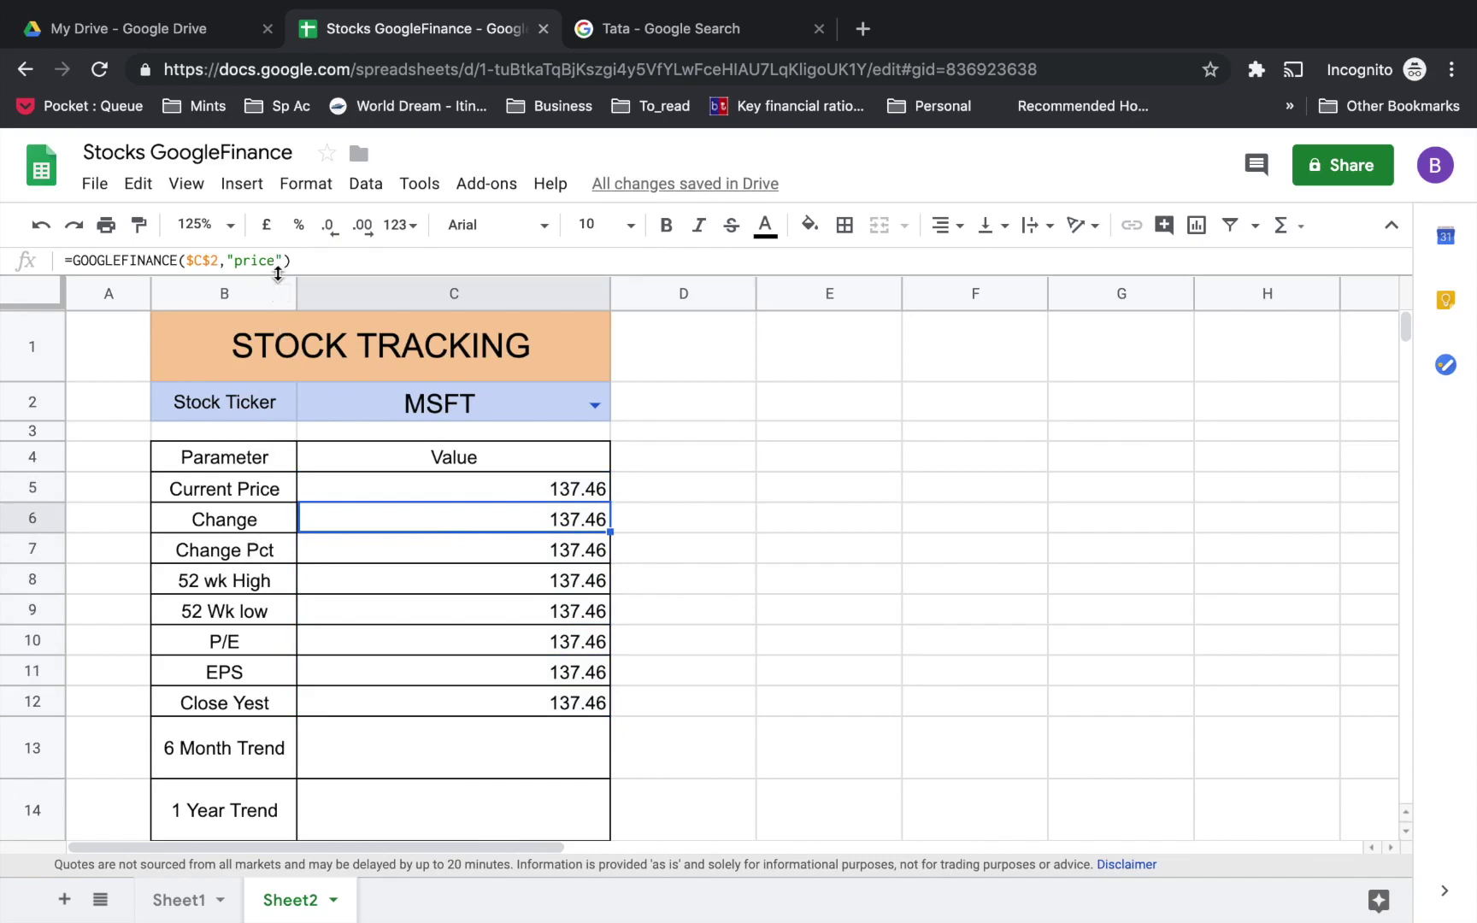
left_click(275, 262)
key("BackSpace")
key("BackSpace")
key("BackSpace")
key("BackSpace")
key("BackSpace")
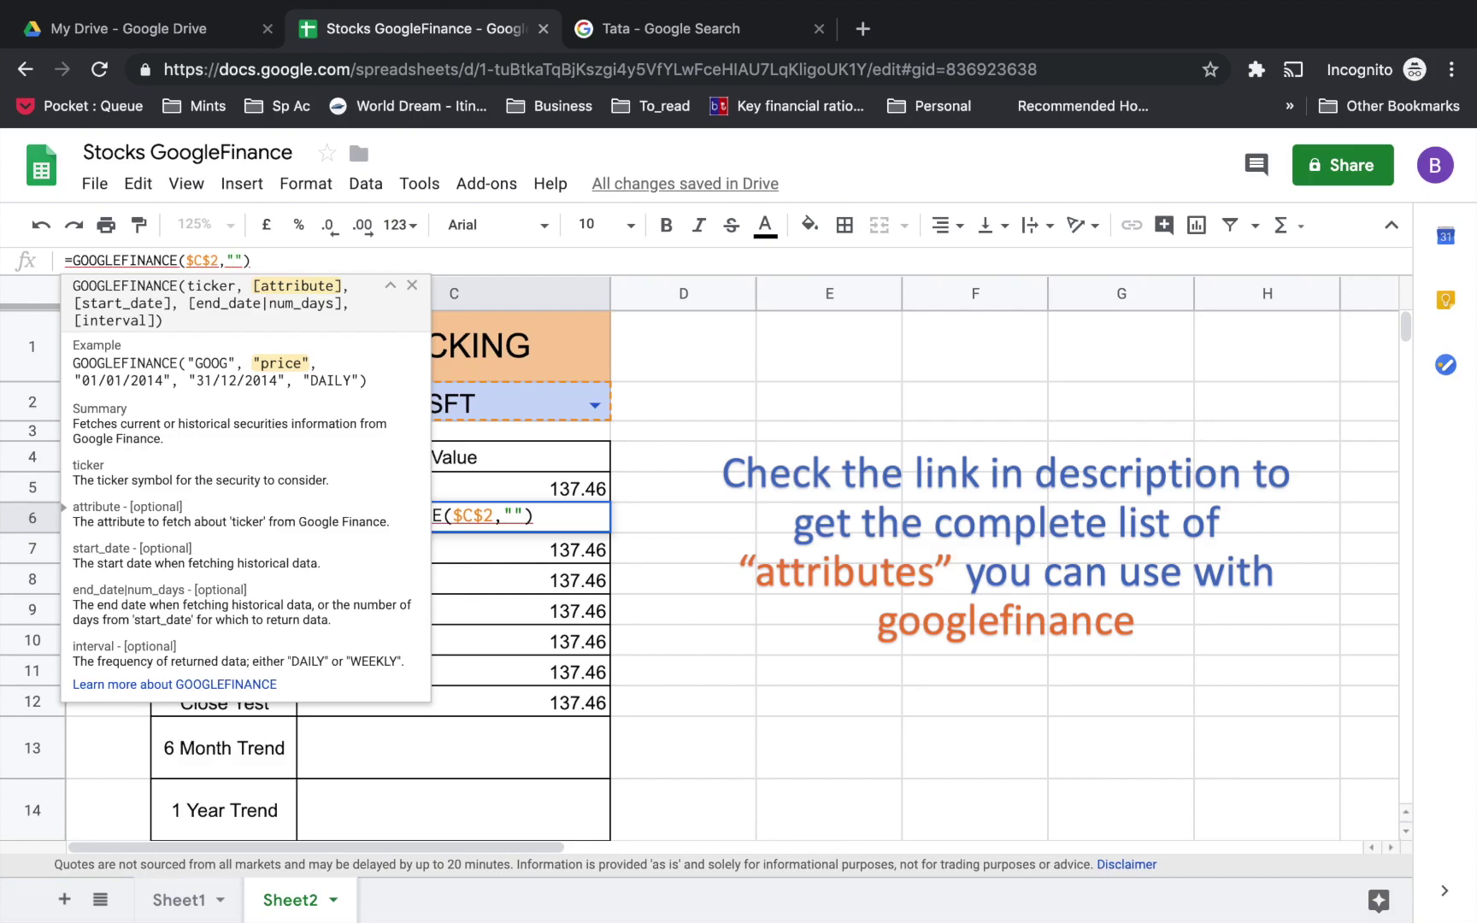
type("change")
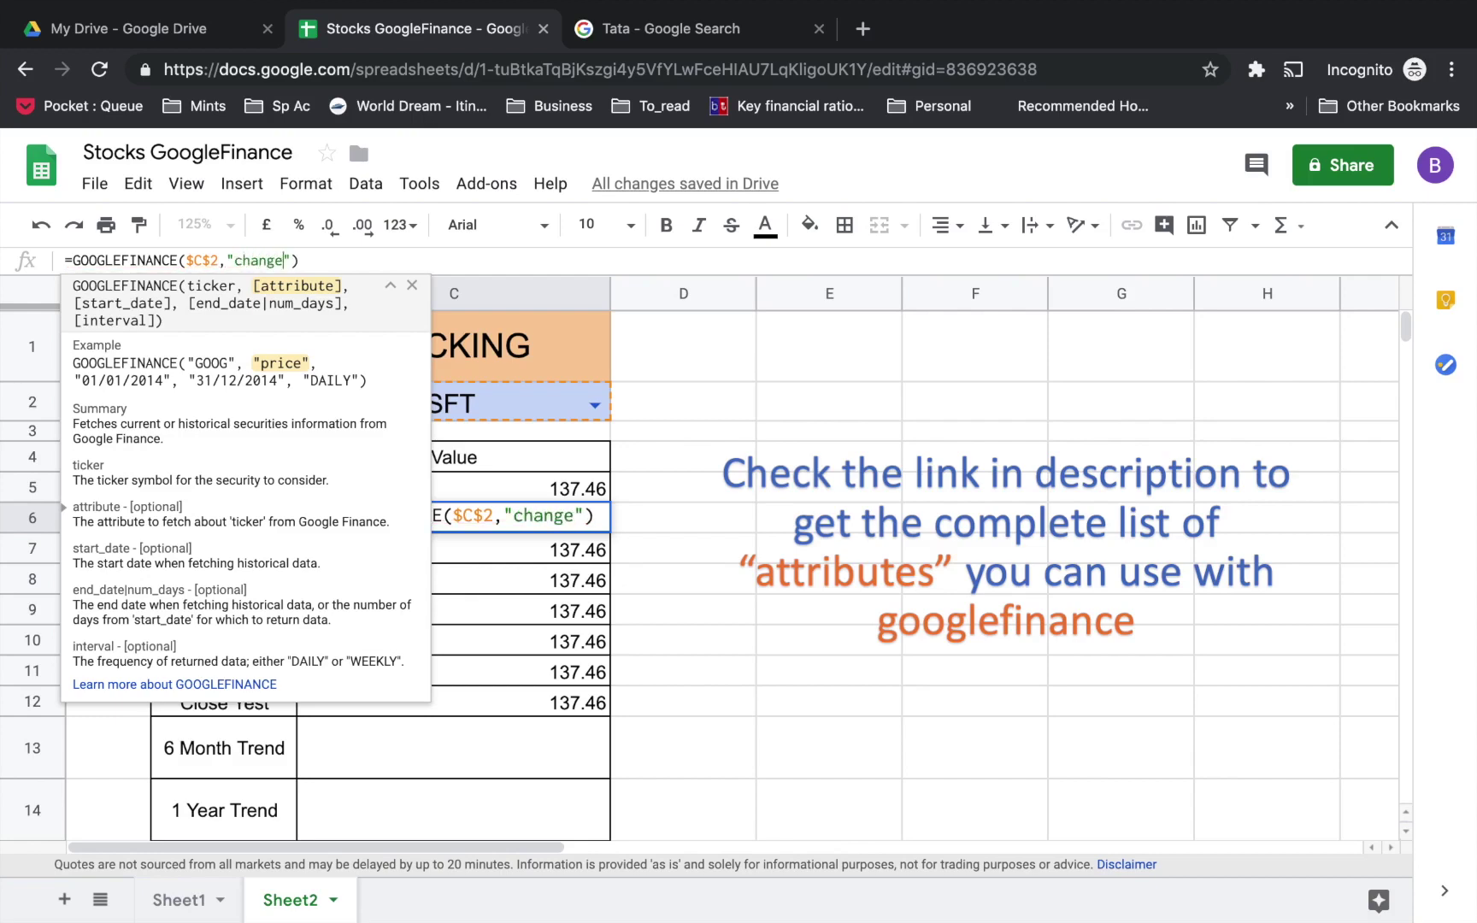
key("Return")
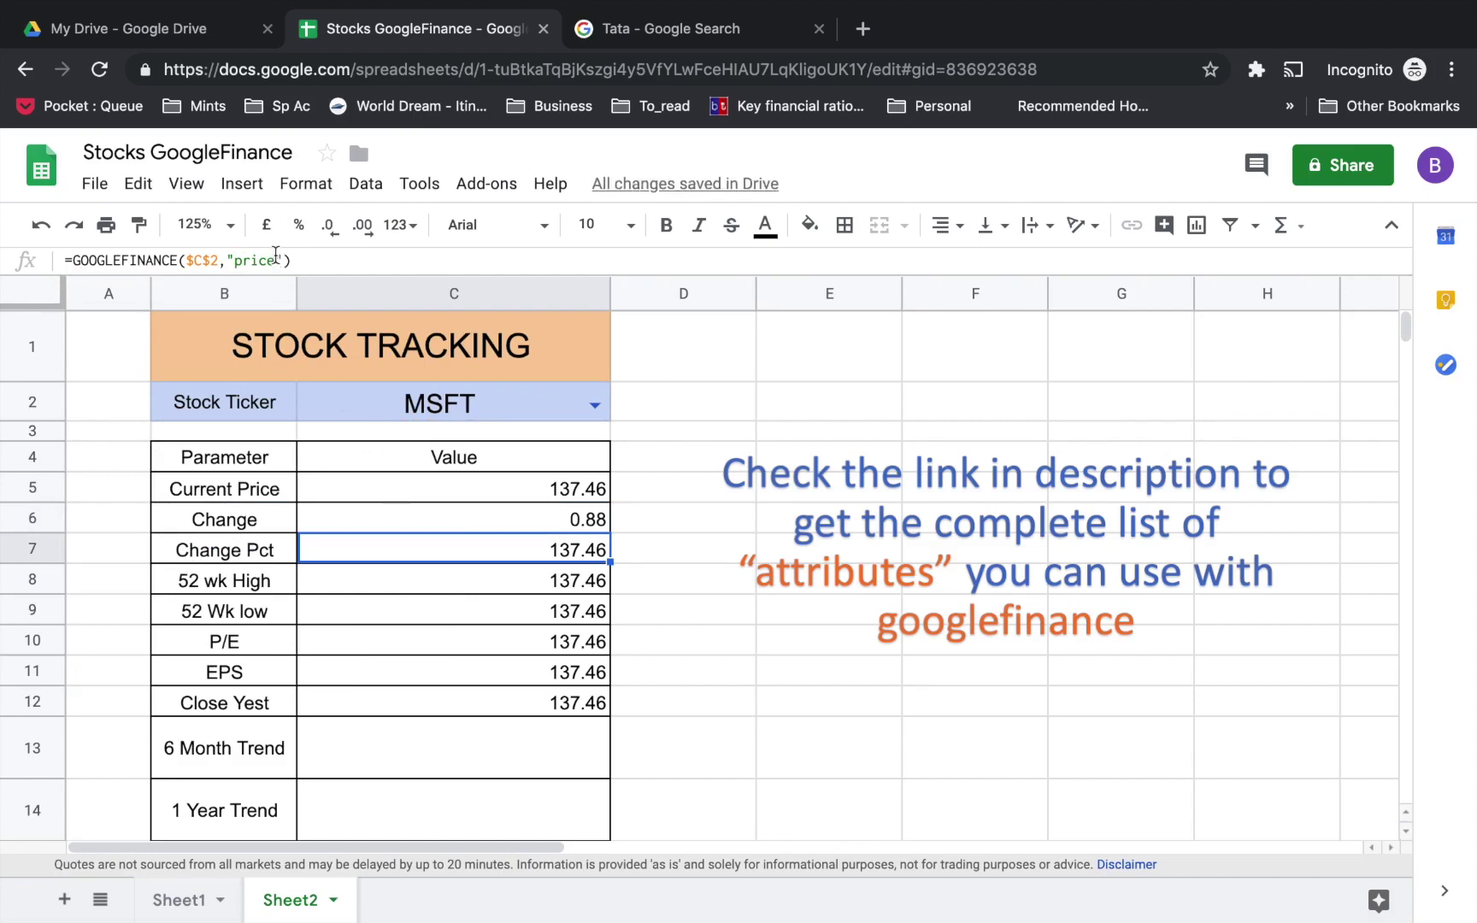
left_click(278, 260)
key("BackSpace")
key("BackSpace")
key("BackSpace")
key("BackSpace")
key("BackSpace")
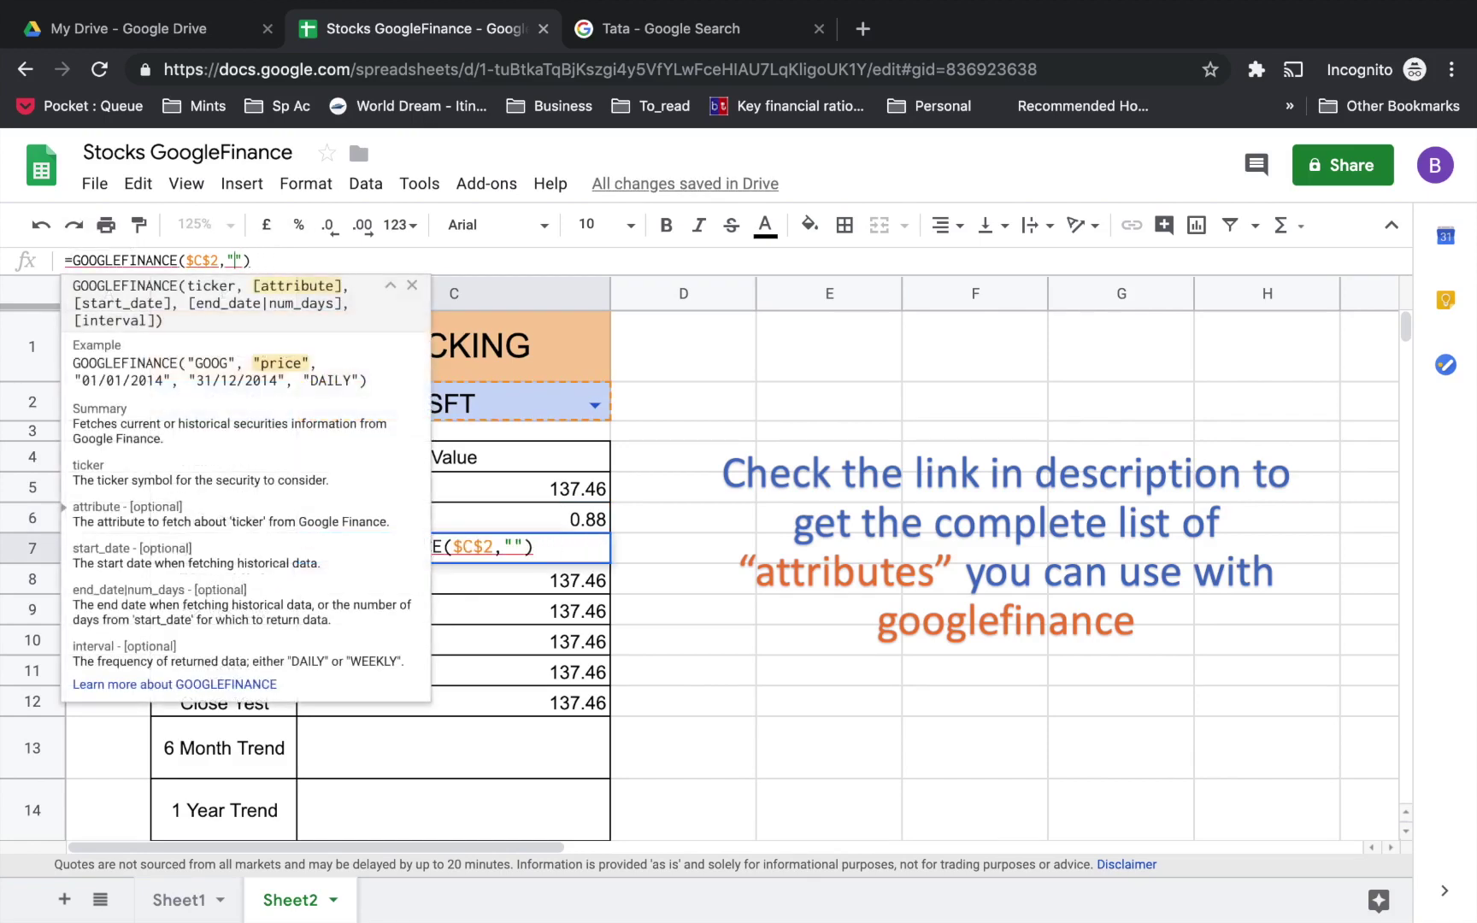
type("changepct")
key("Return")
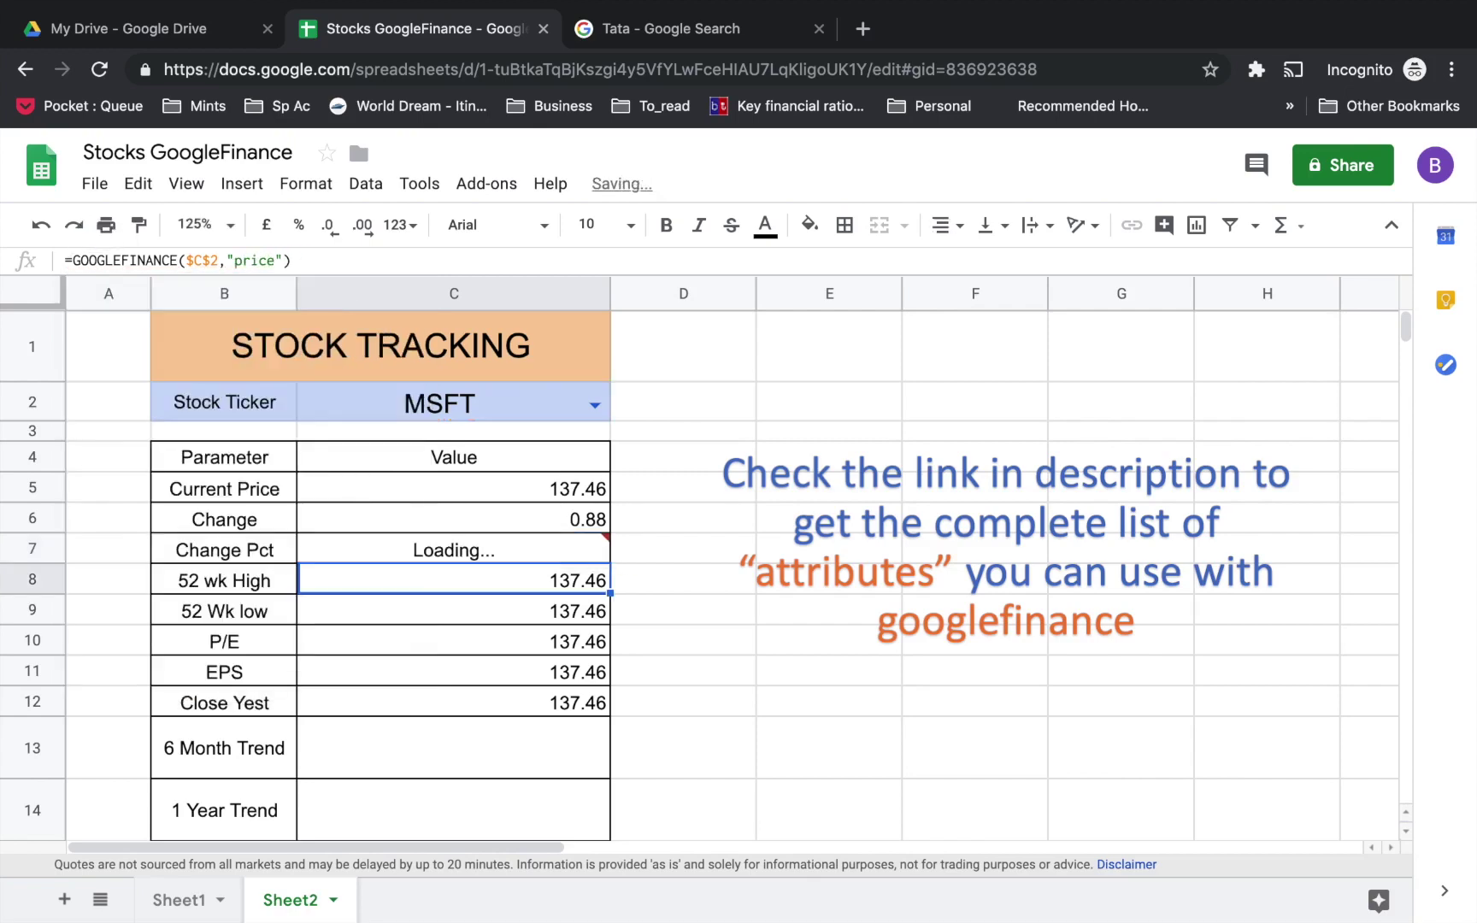
Switch the C8 and C9 formulas to the "high52" and "low52" attributes.
key("Up")
key("Down")
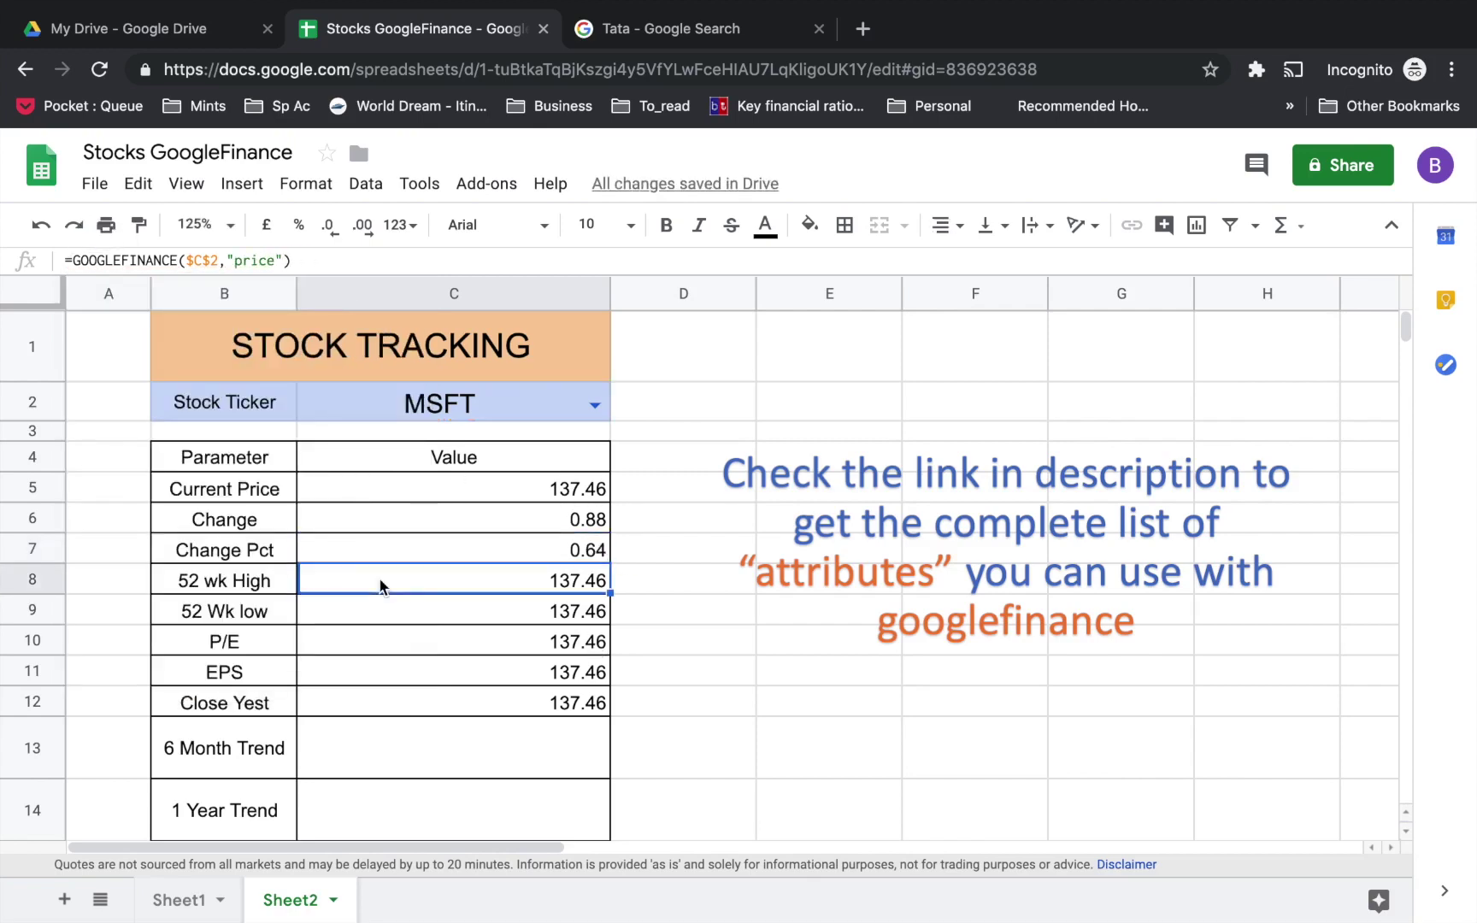
left_click(273, 259)
left_click_drag(274, 260, 238, 261)
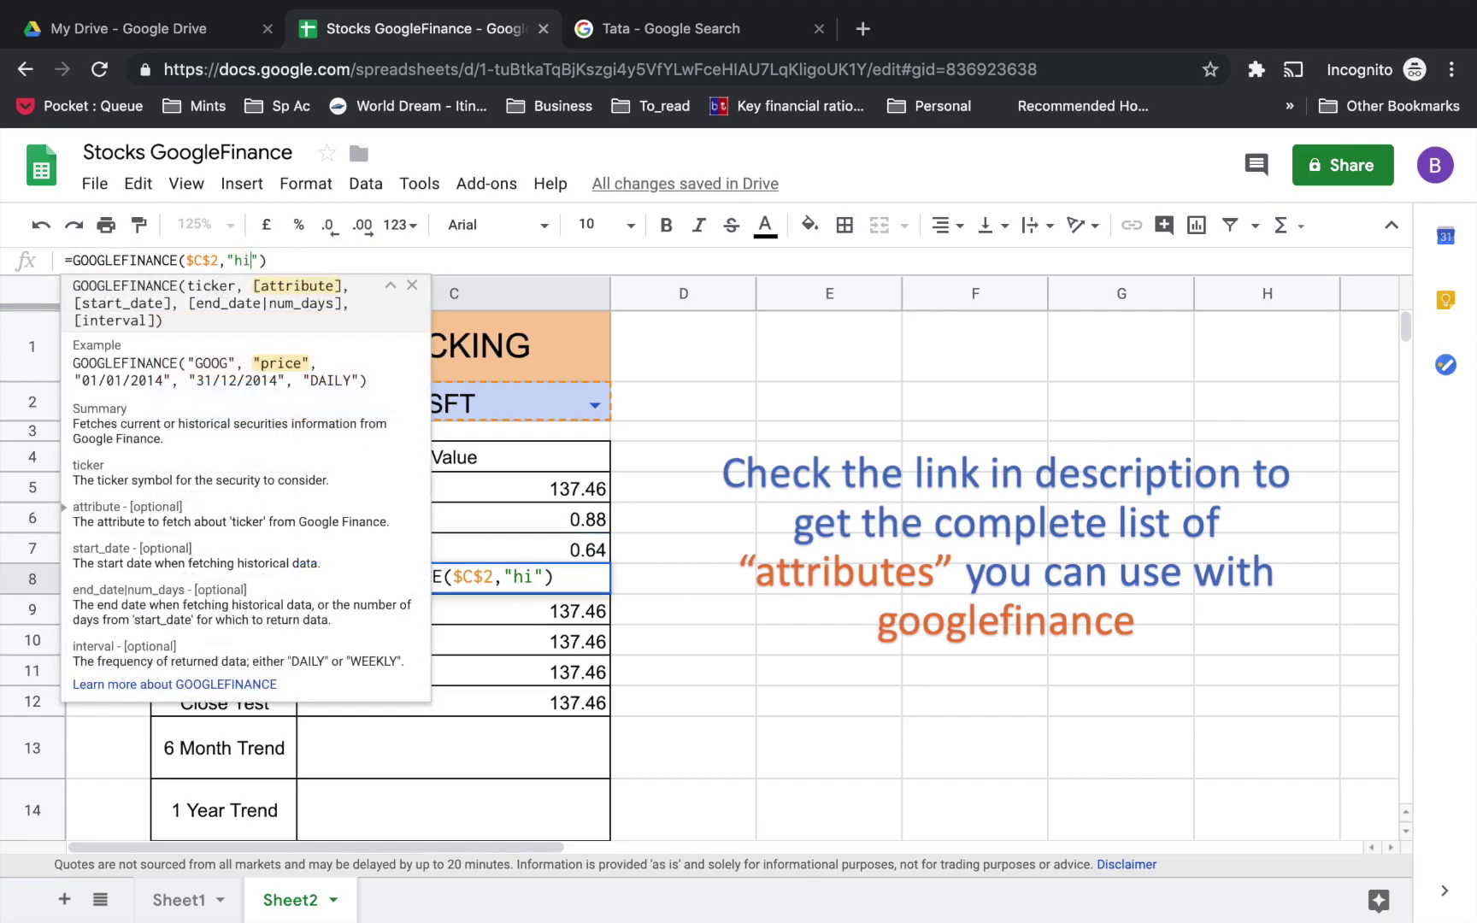
type("gh52")
key("Return")
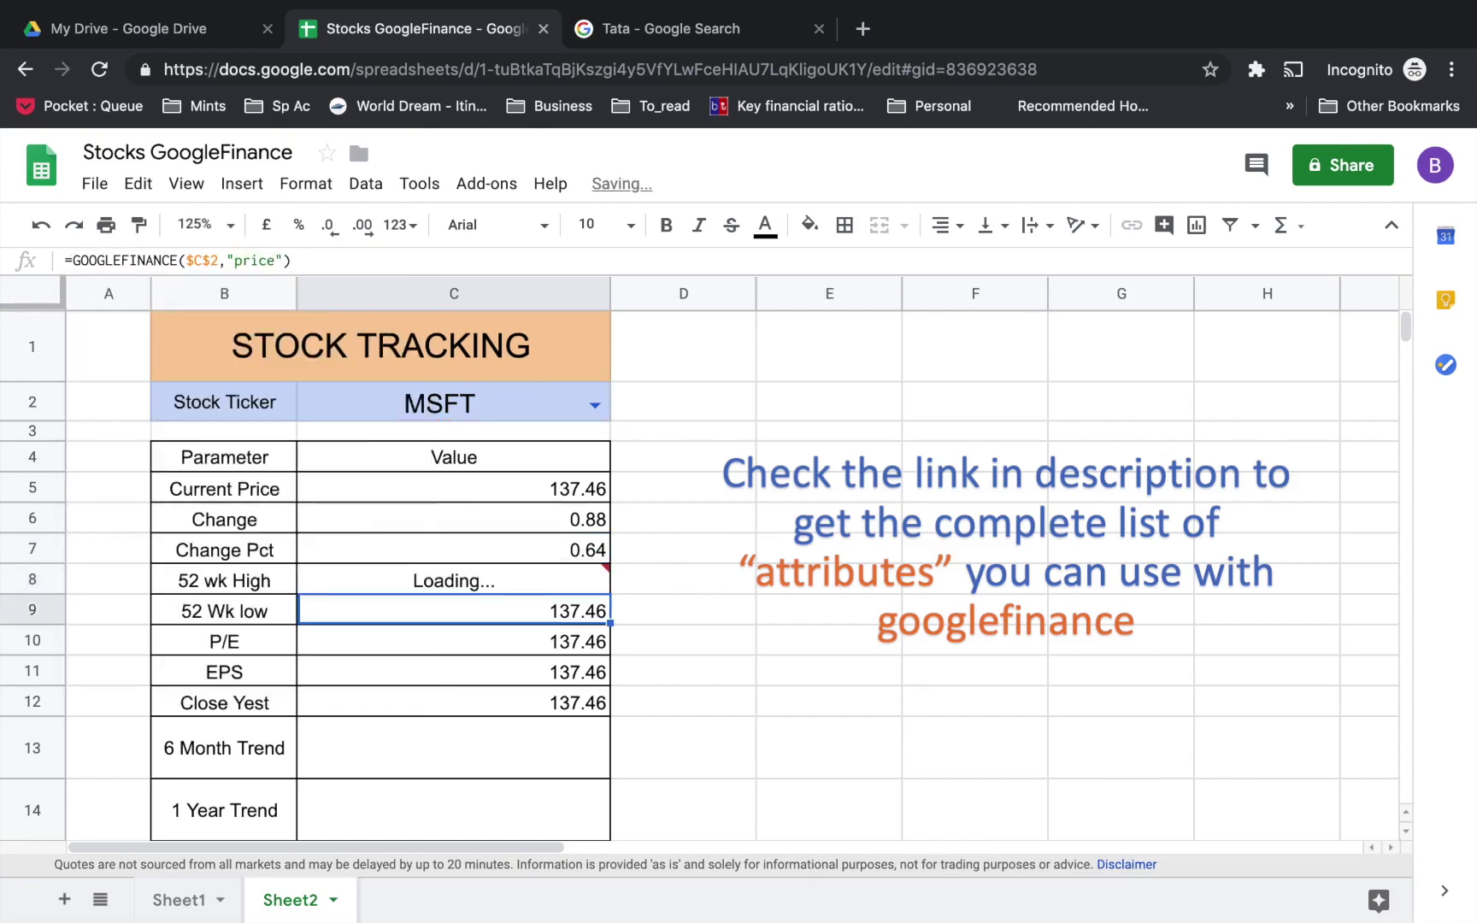
left_click(275, 260)
key("BackSpace")
key("BackSpace")
key("BackSpace")
key("BackSpace")
key("BackSpace")
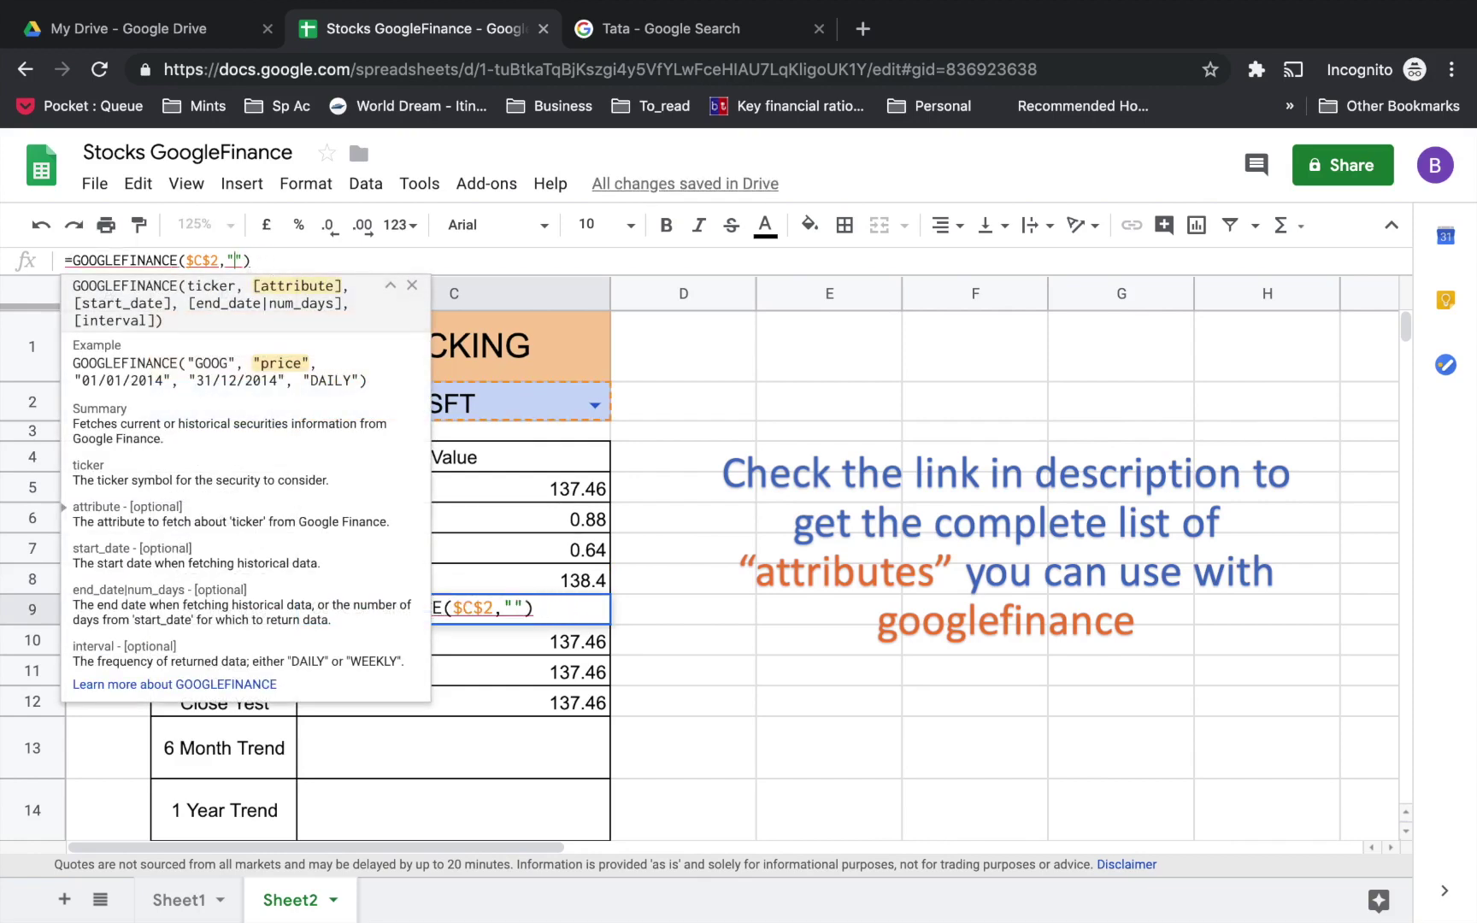
type("low52")
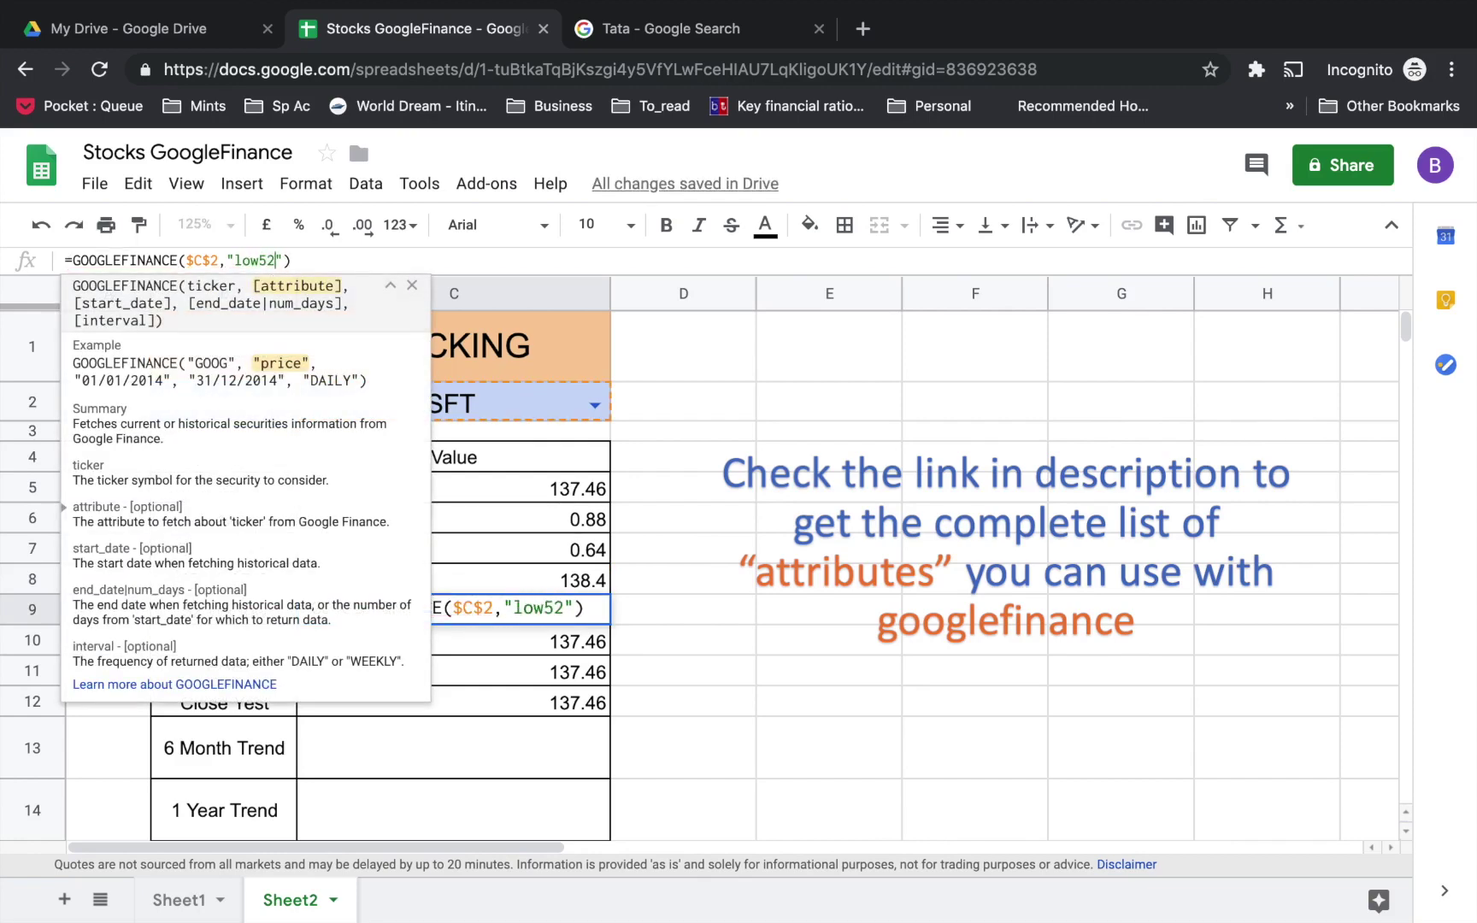
key("Return")
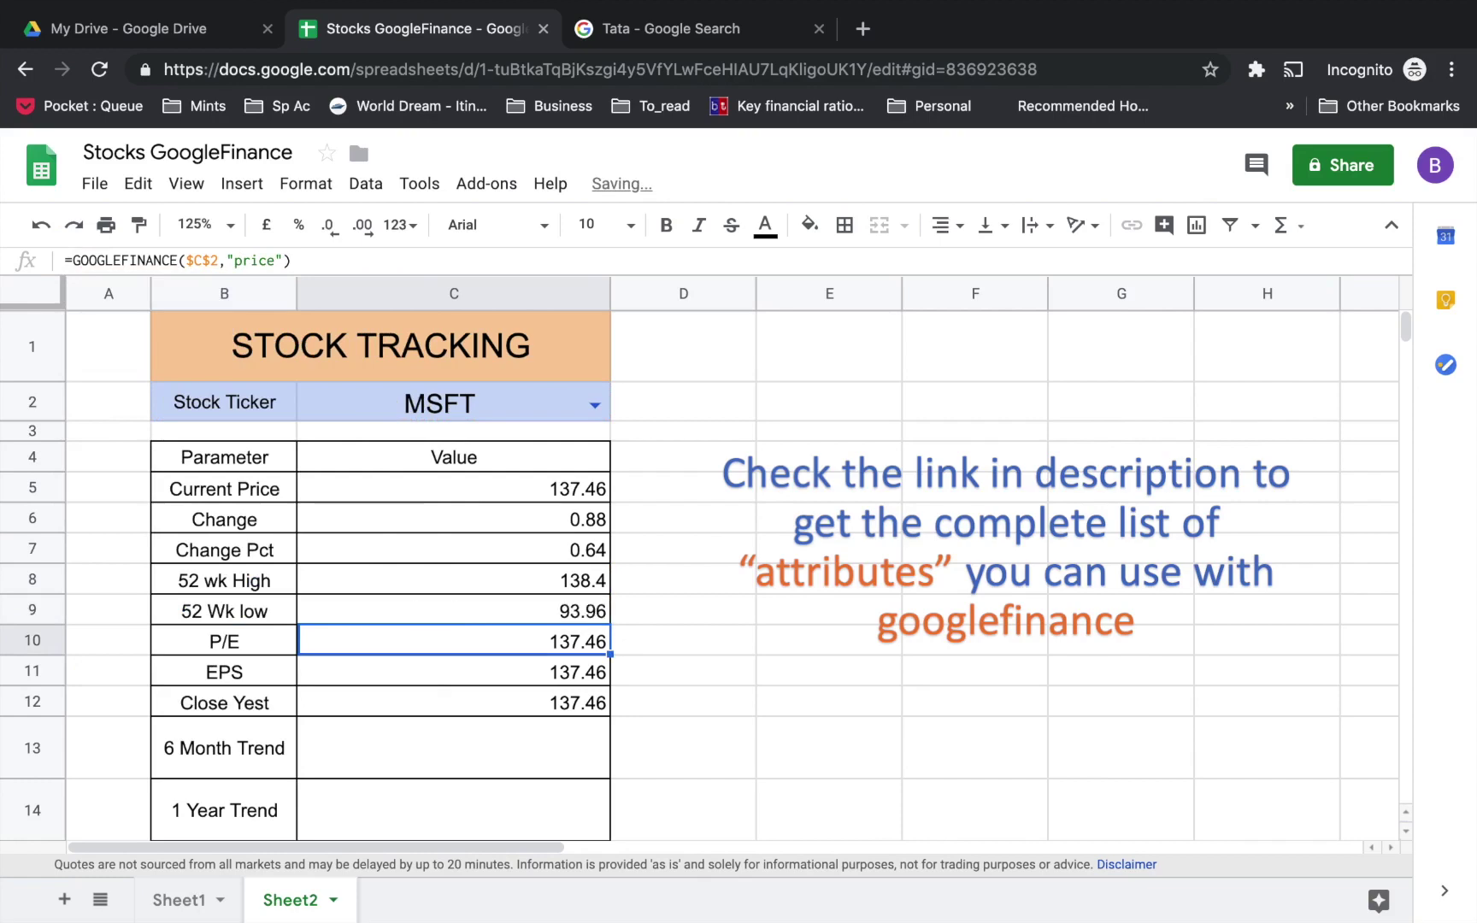
Switch C10, C11 and C12 to the "pe", "eps" and "closeyest" attributes.
left_click(275, 260)
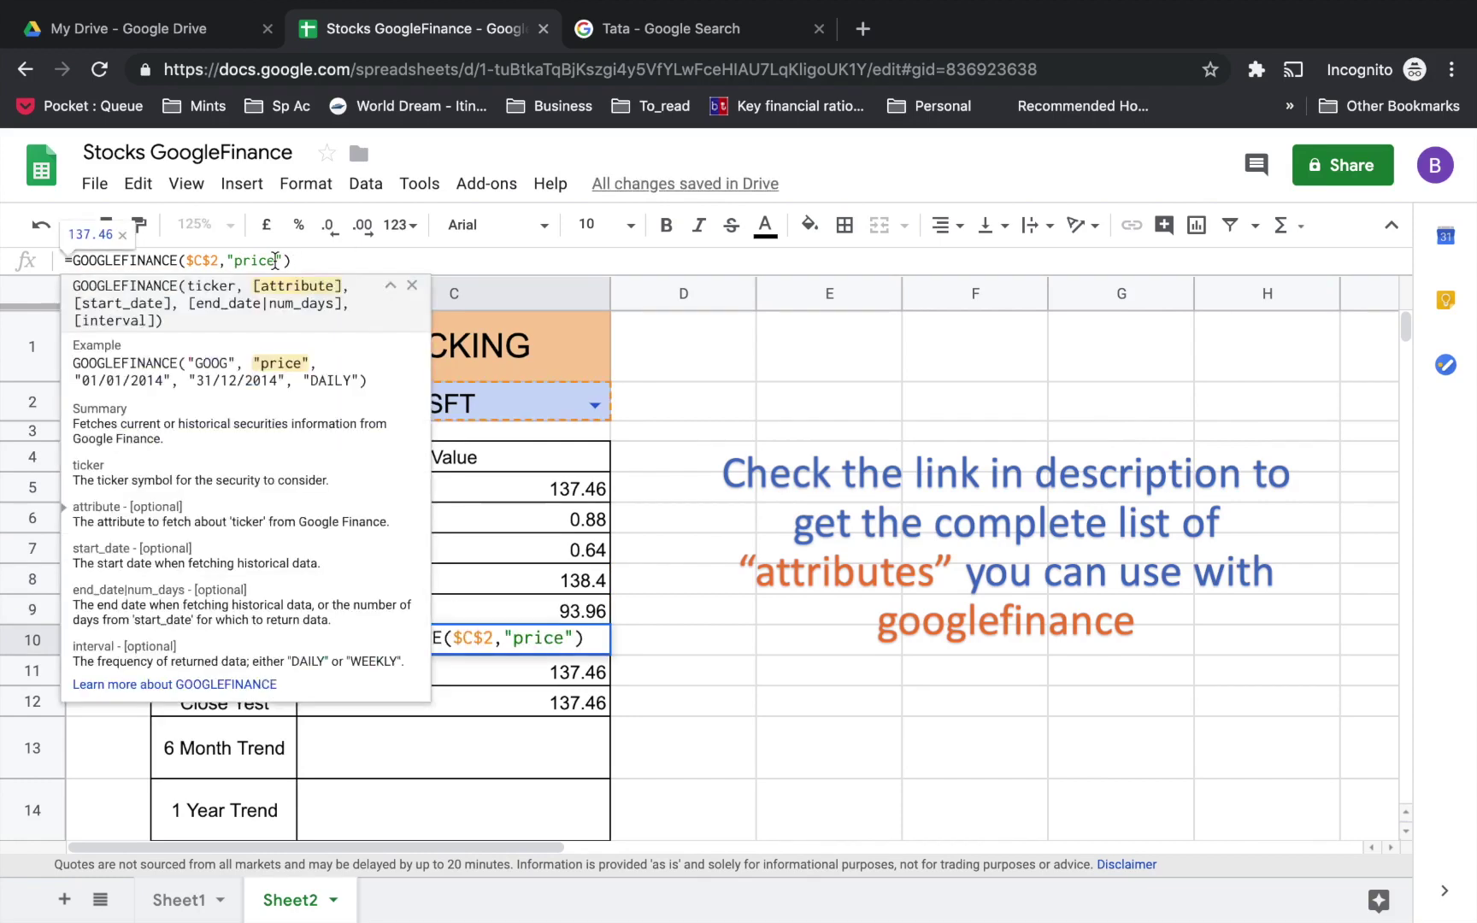
key("BackSpace")
key("BackSpace")
key("BackSpace")
key("BackSpace")
type("e")
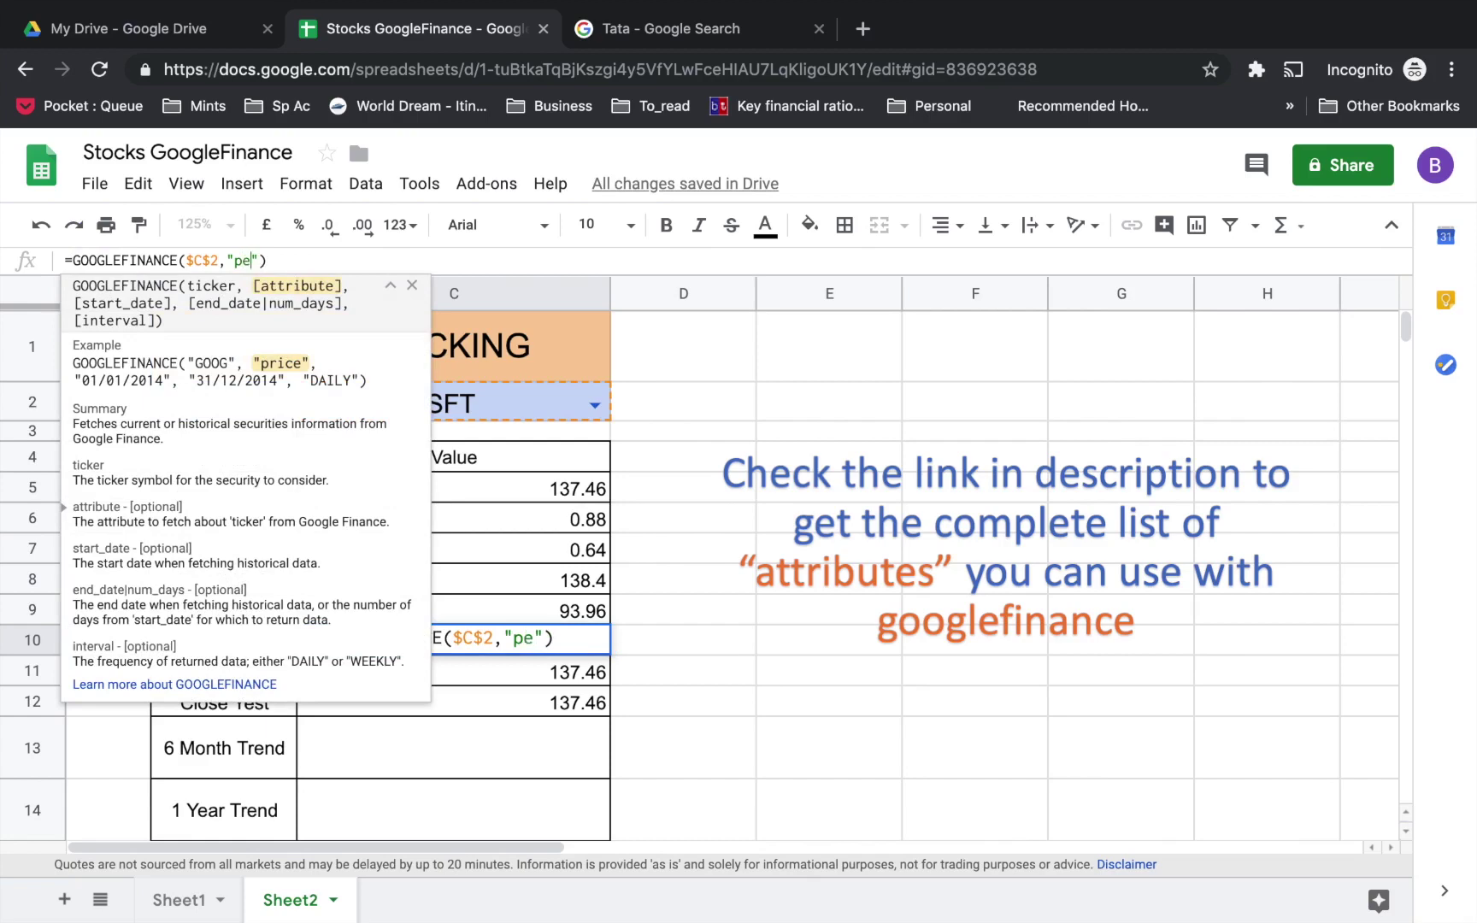
key("Return")
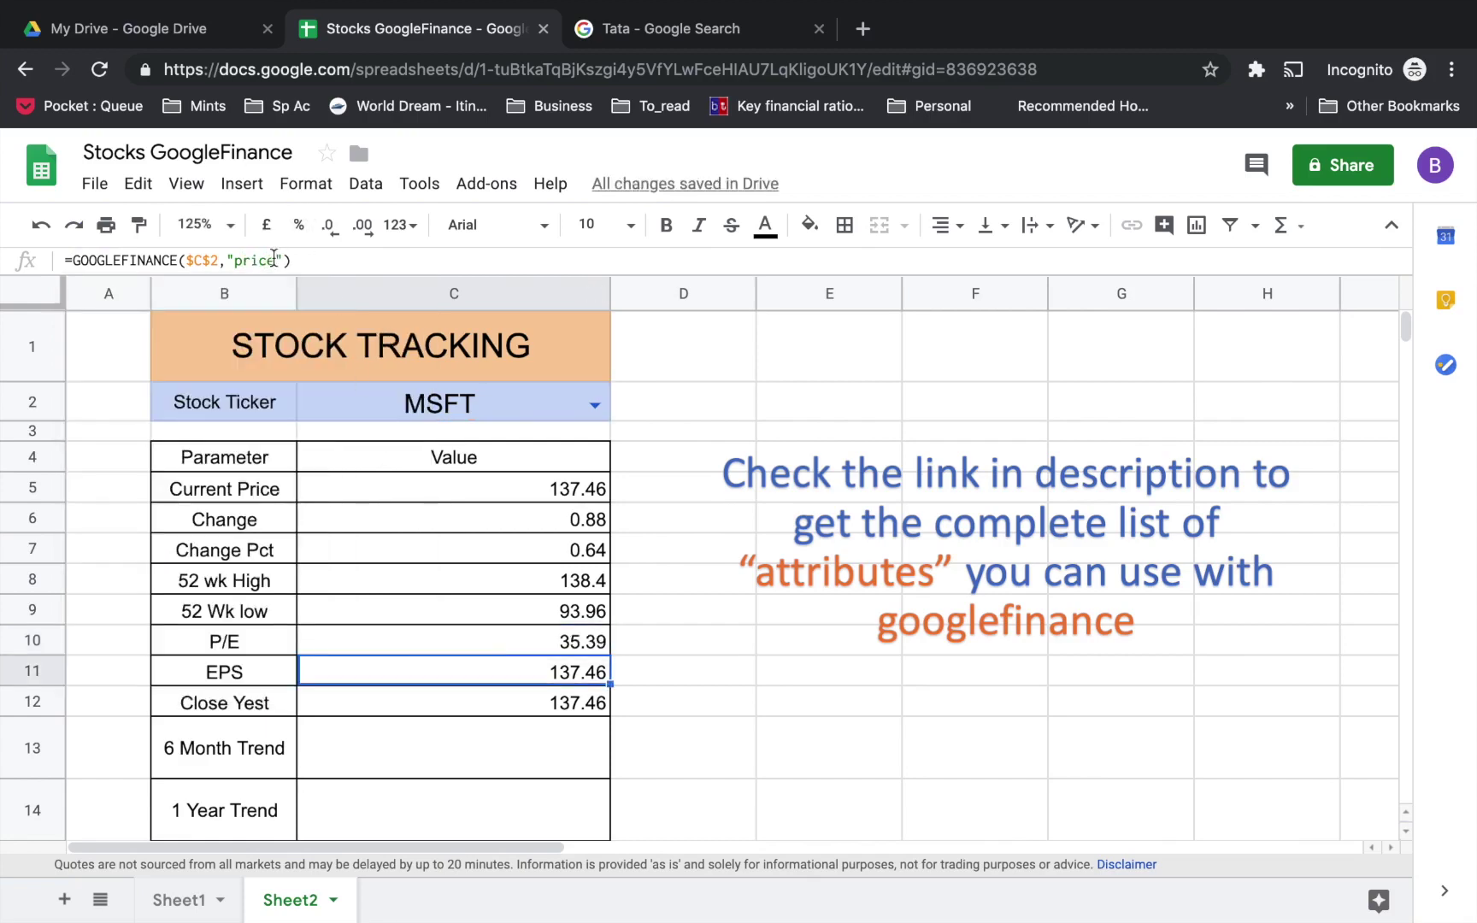
left_click(275, 260)
key("BackSpace")
key("BackSpace")
key("BackSpace")
key("BackSpace")
key("BackSpace")
type("eps")
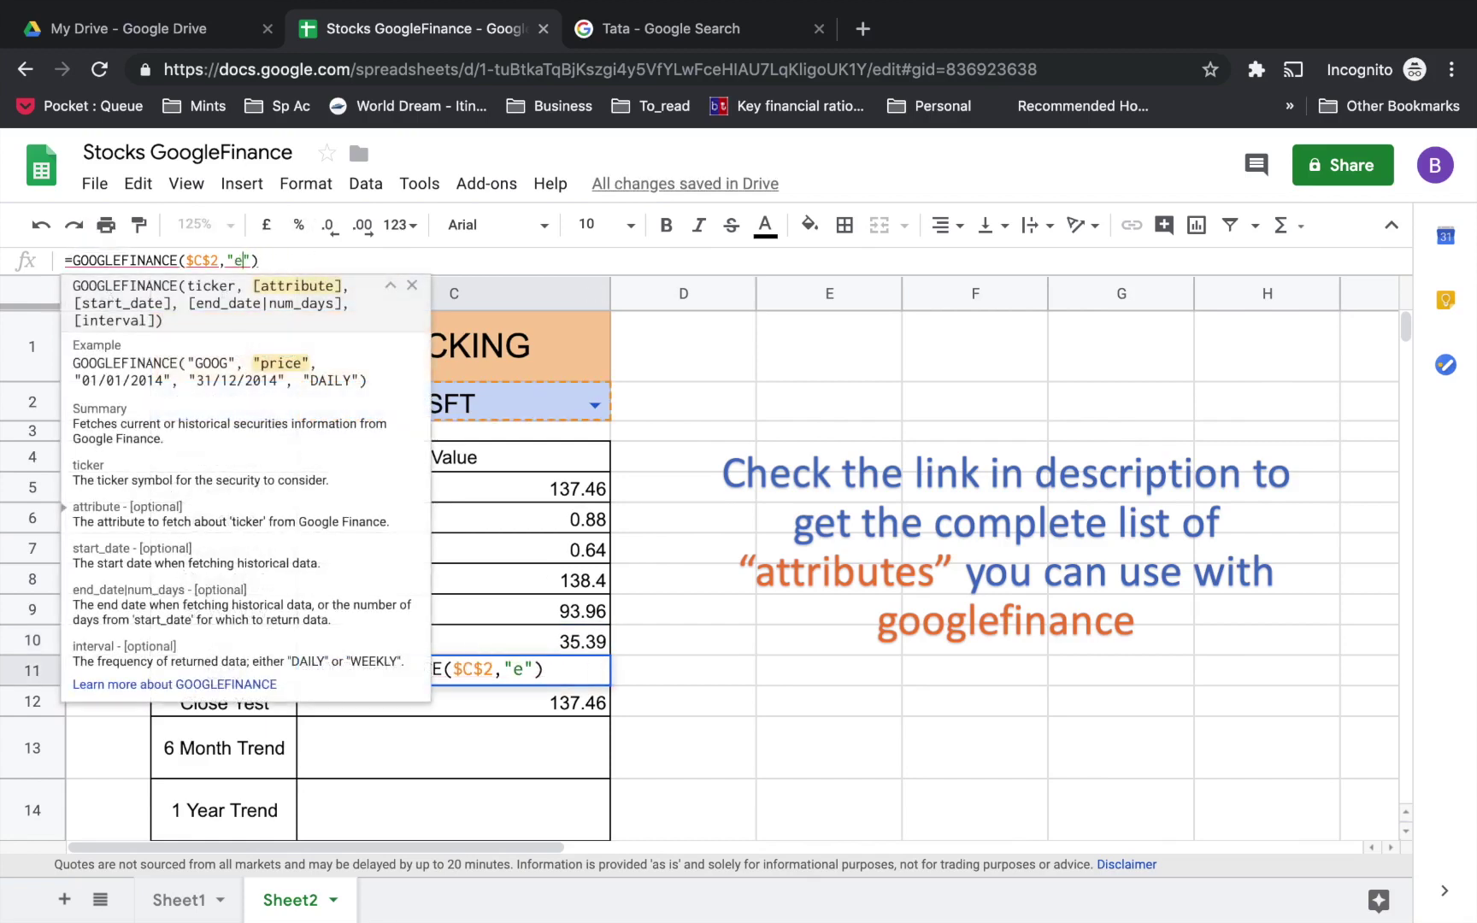
key("Return")
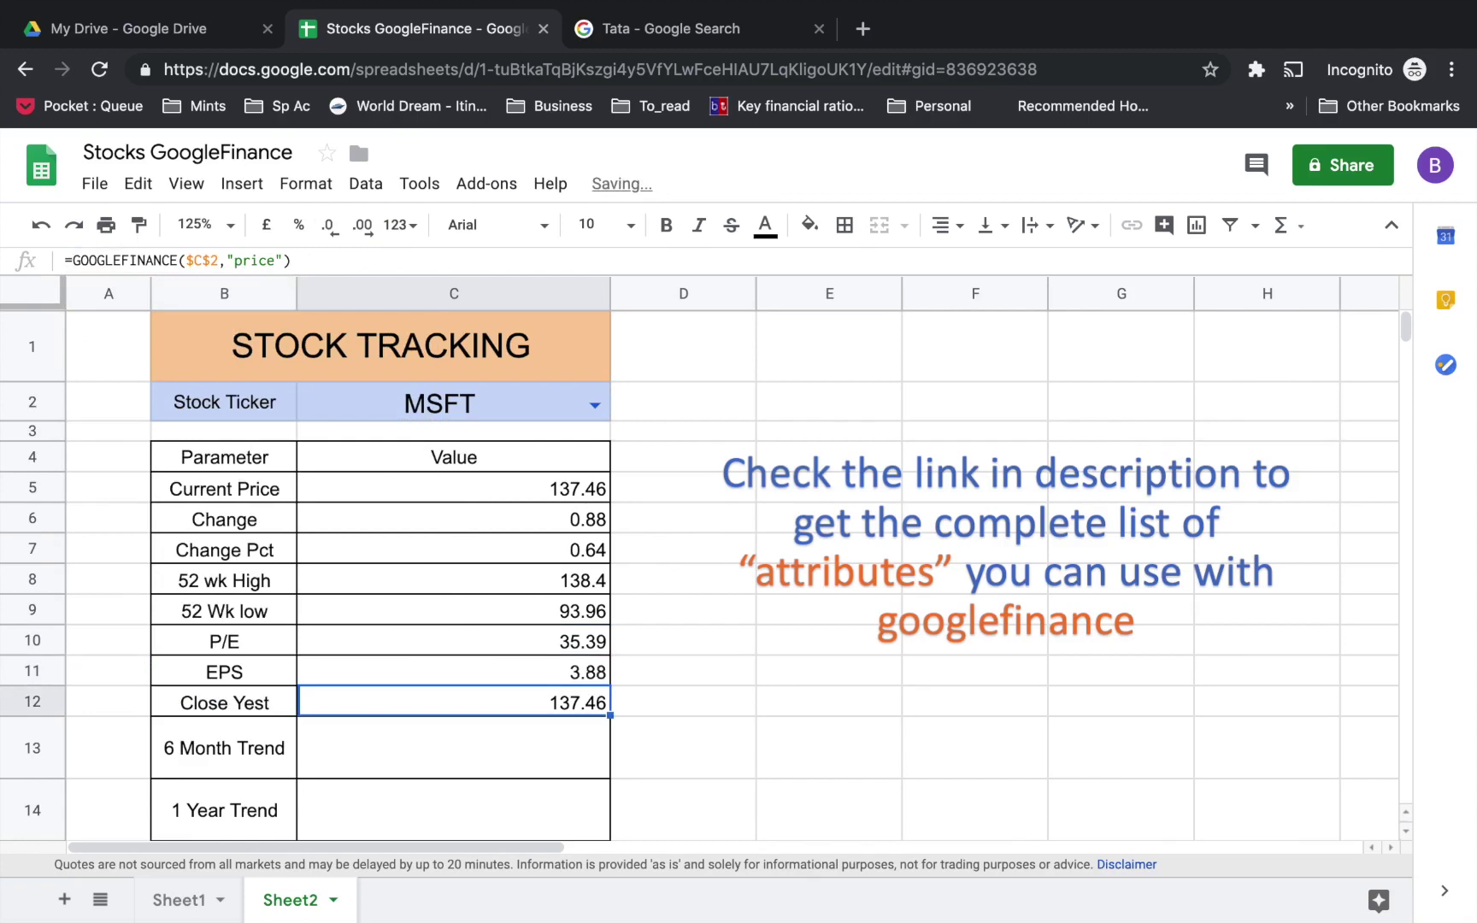
left_click(275, 261)
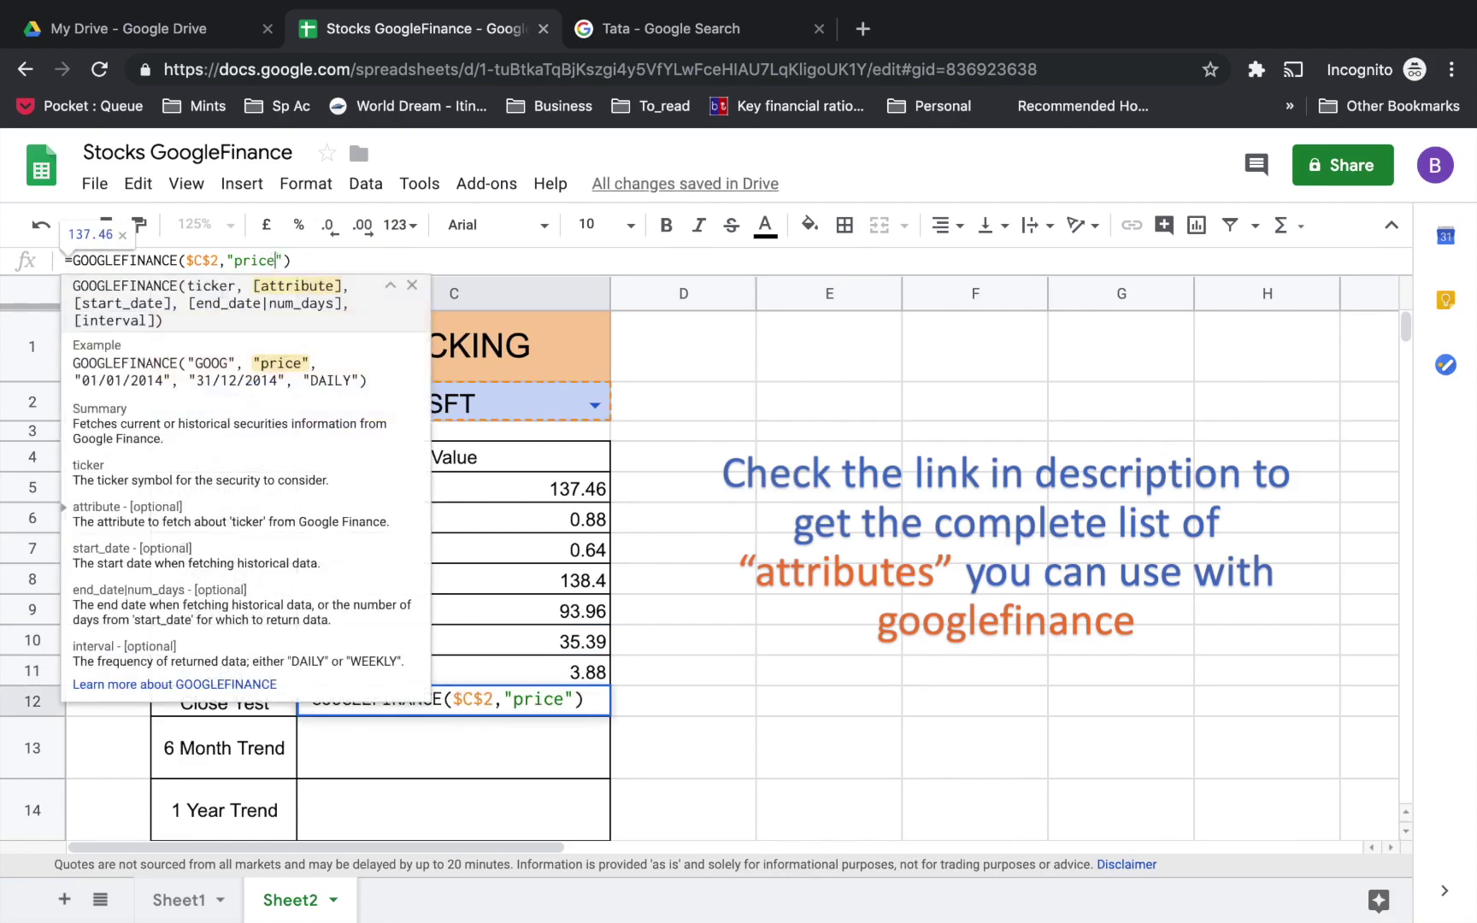
key("BackSpace")
key("BackSpace")
key("BackSpace")
key("BackSpace")
key("BackSpace")
type("closeyest")
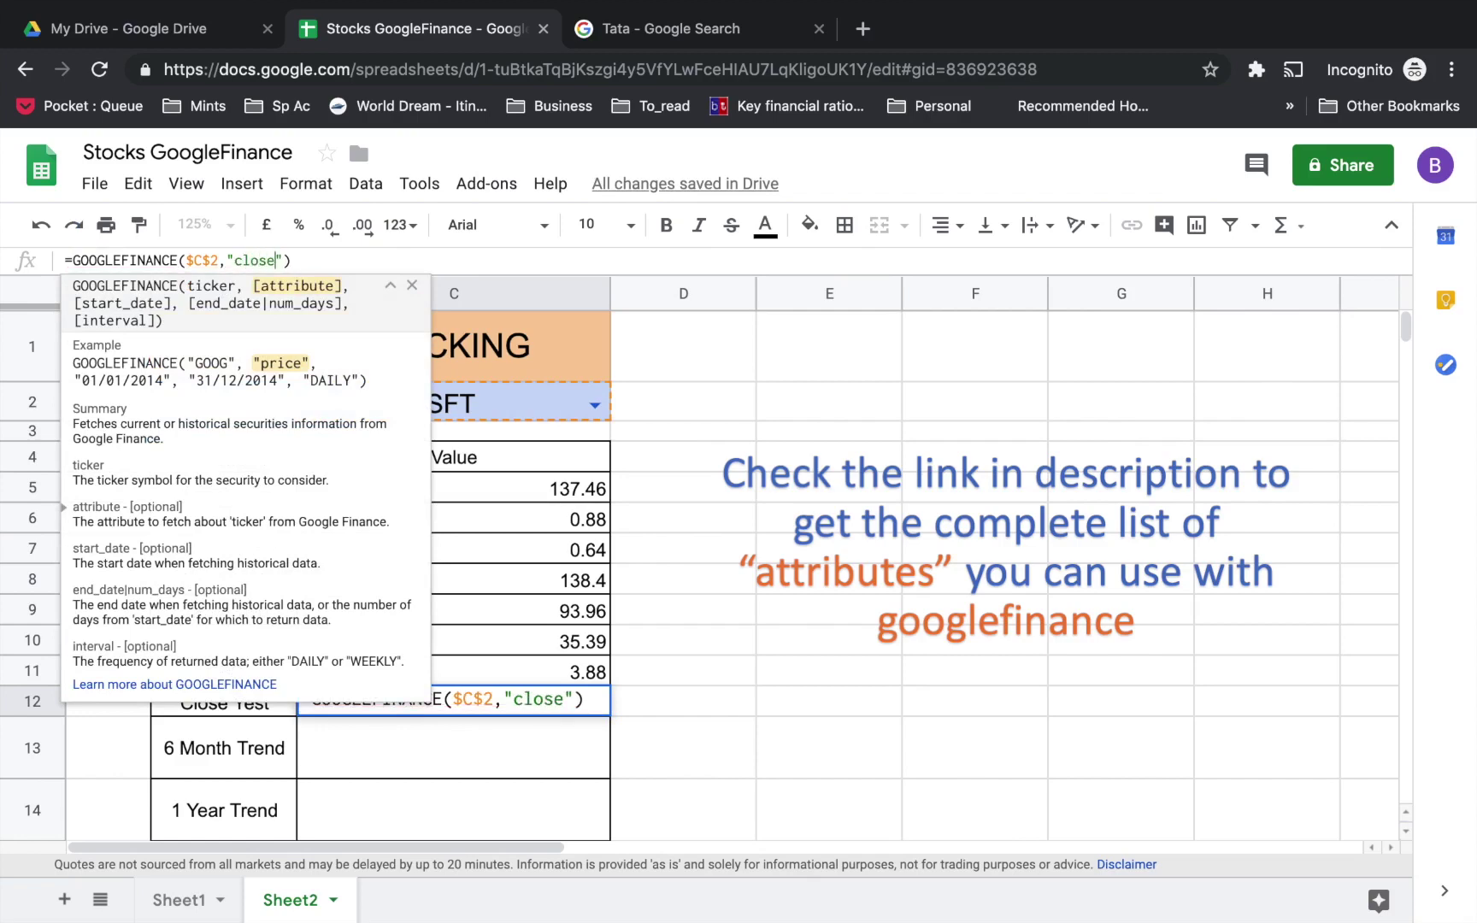
key("Return")
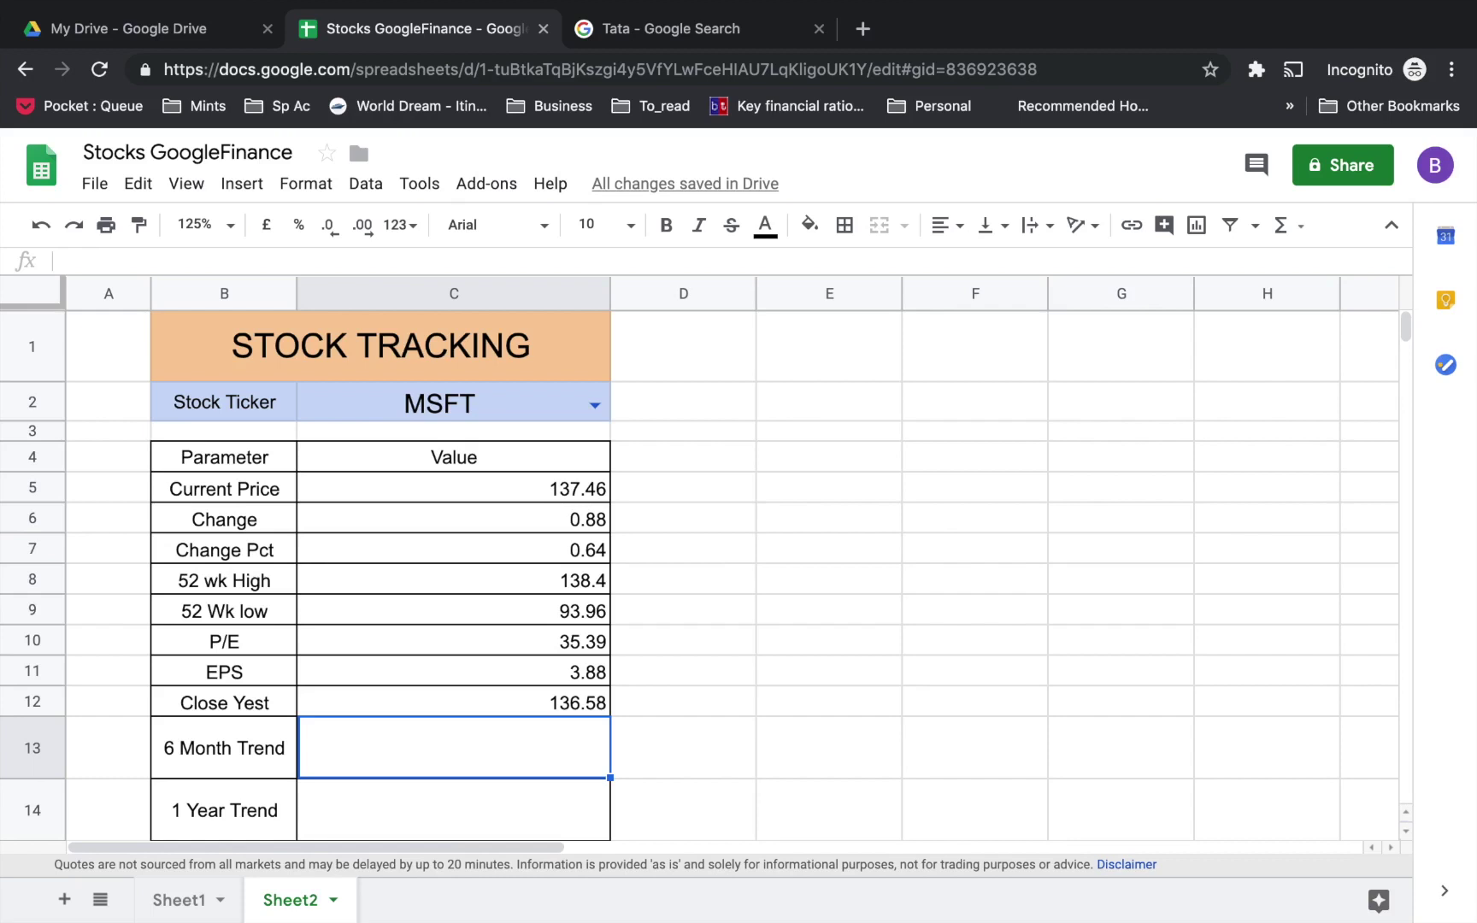
Enter =sparkline(googlefinance(C2,"Price",today()-179,today())) in the 6 Month Trend cell C13.
scroll(446, 397, "down", 1)
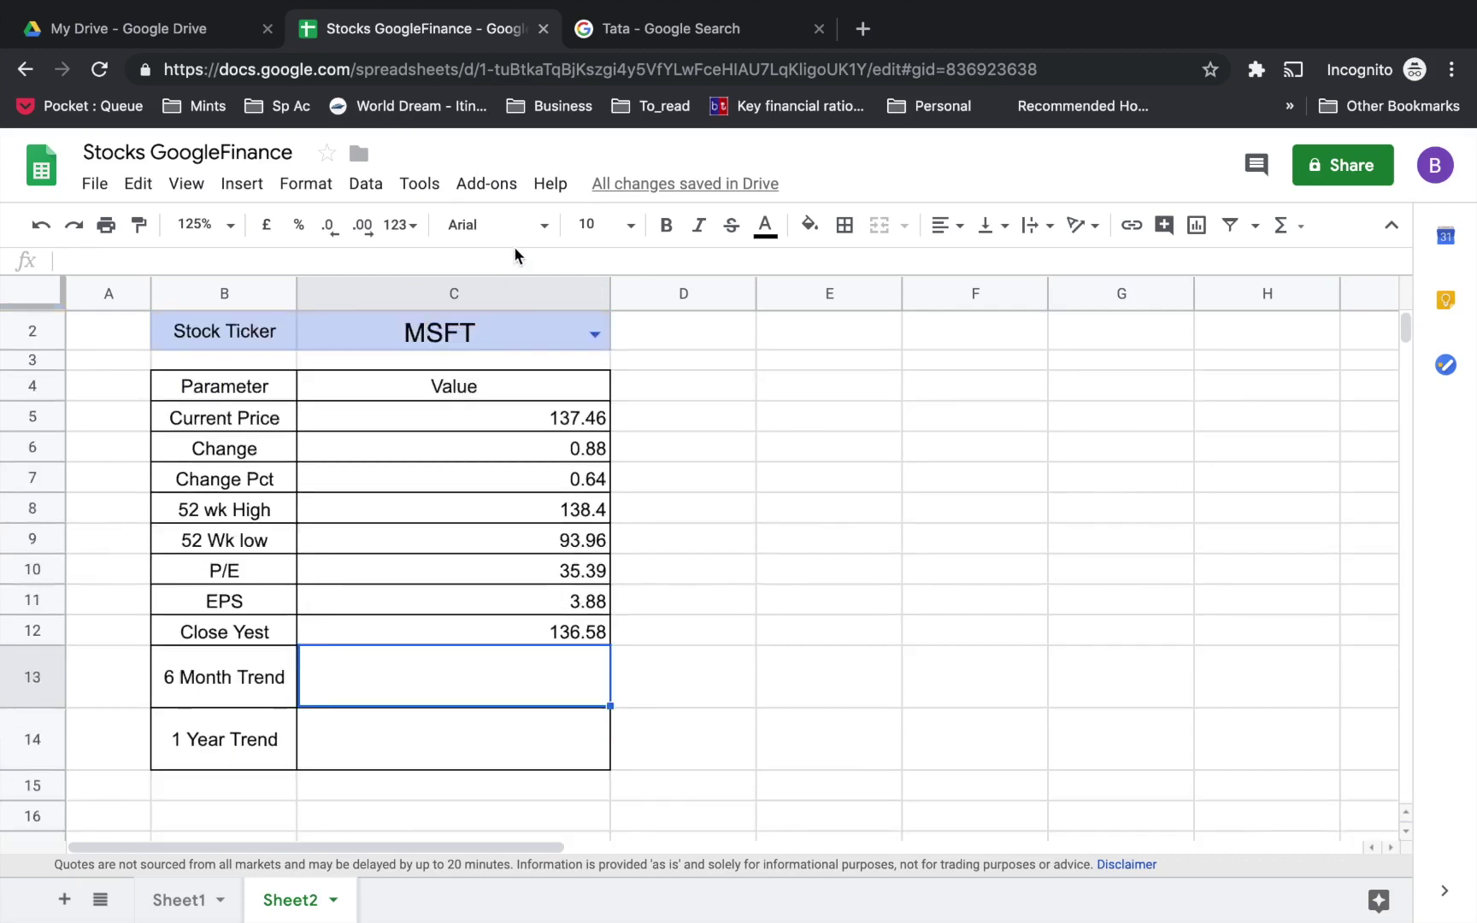
left_click(497, 263)
type("=")
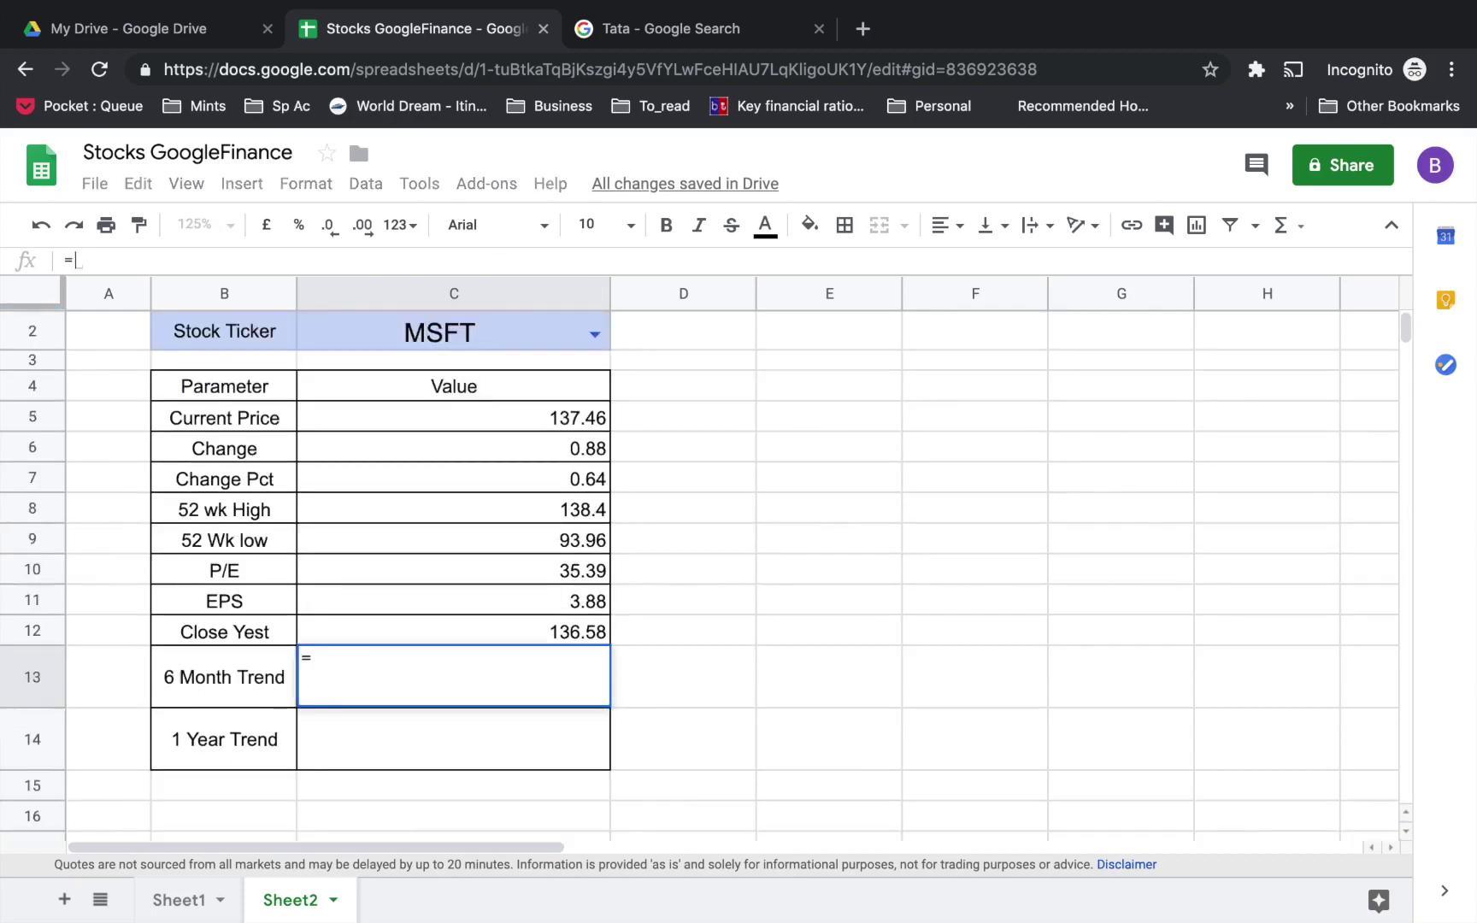
type("sparkline(")
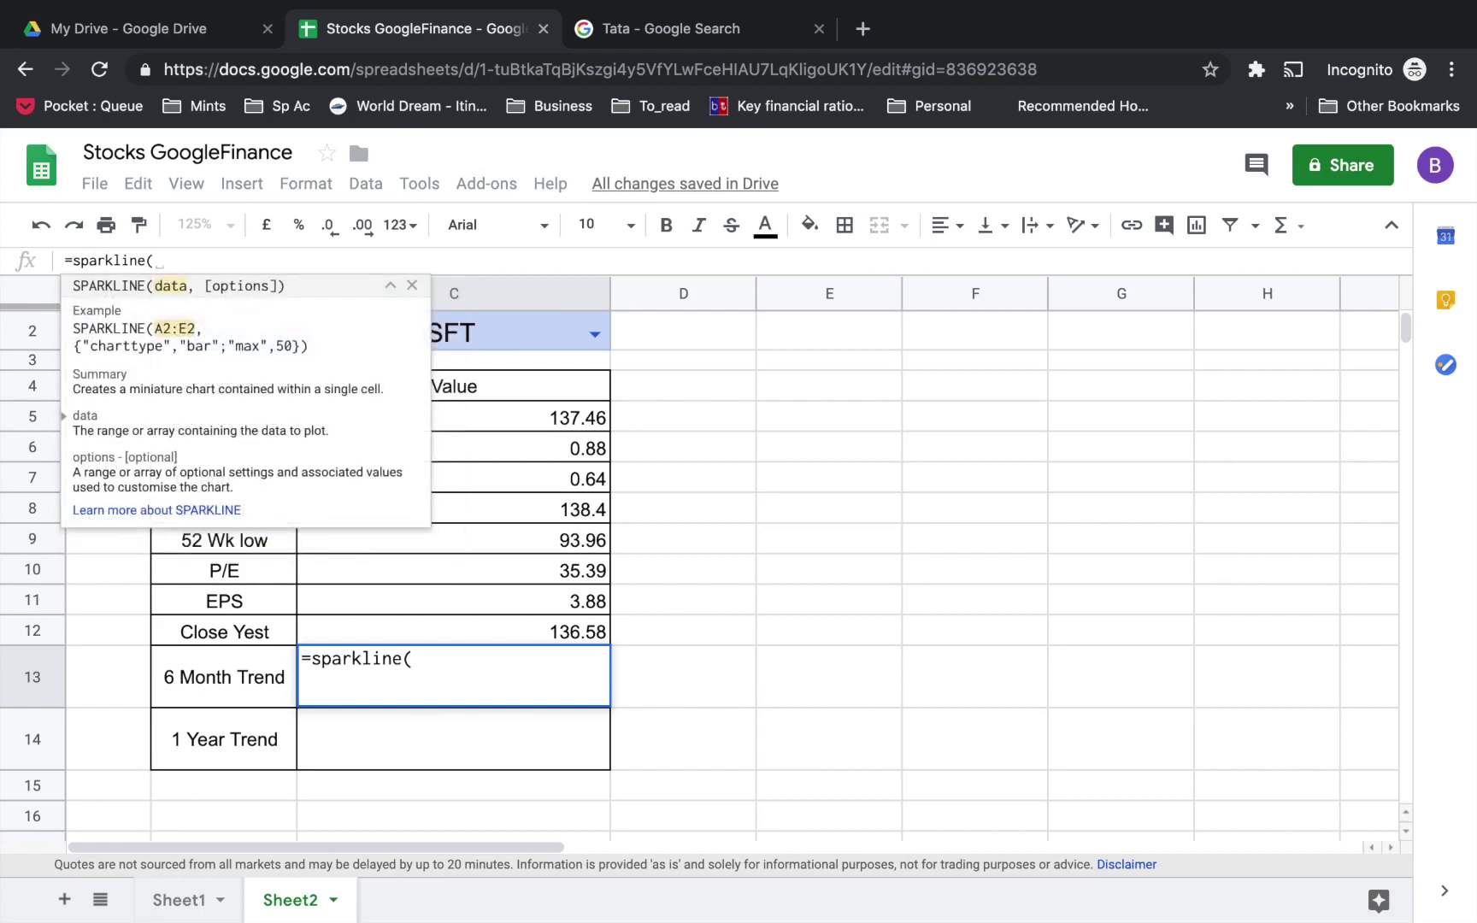
type("goog")
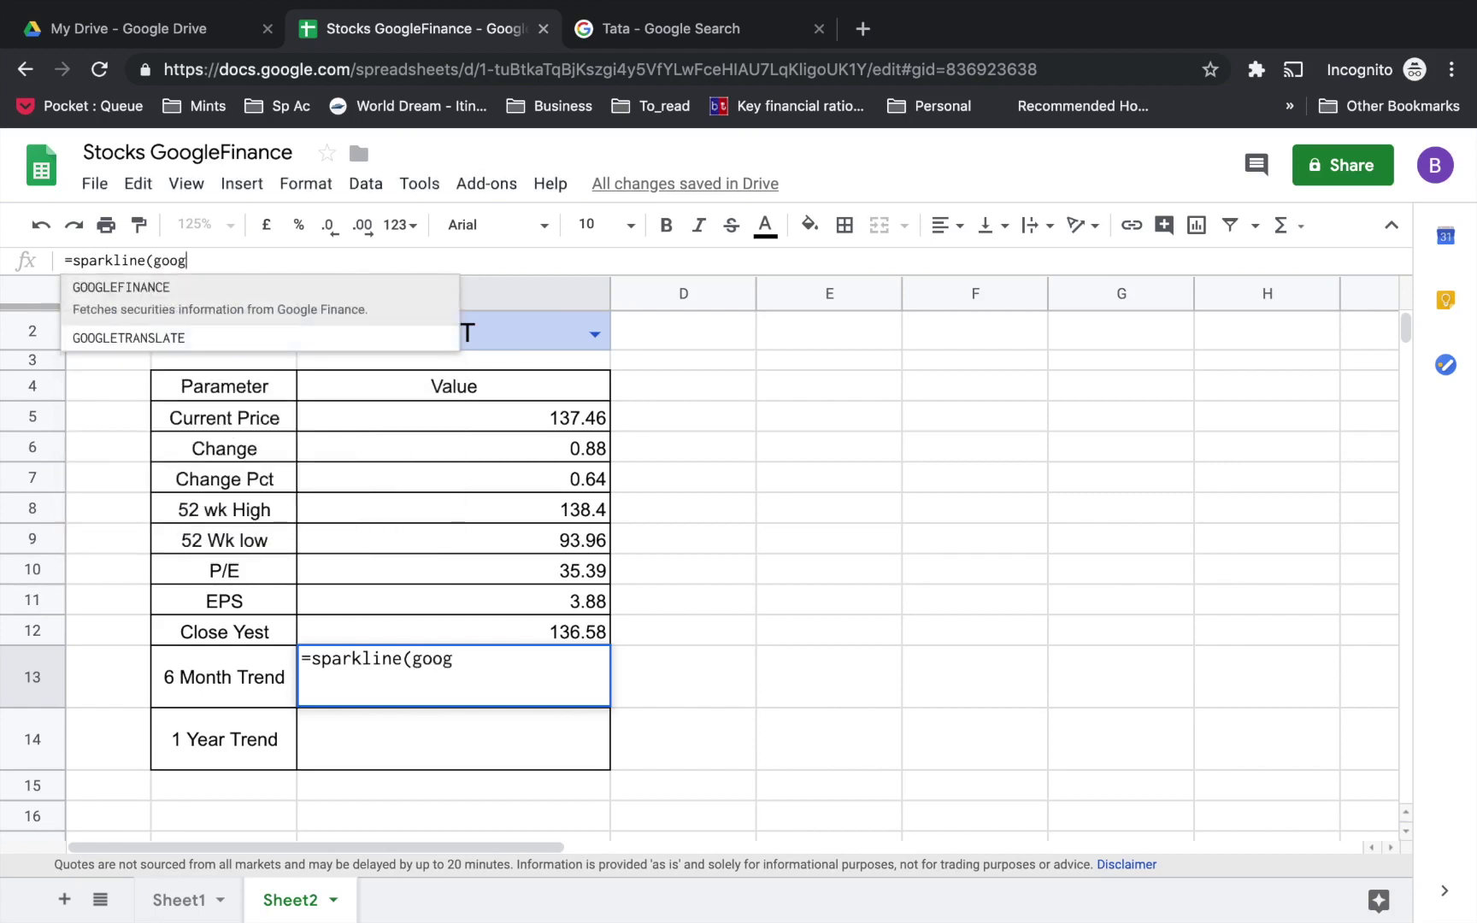
type("lefinance(")
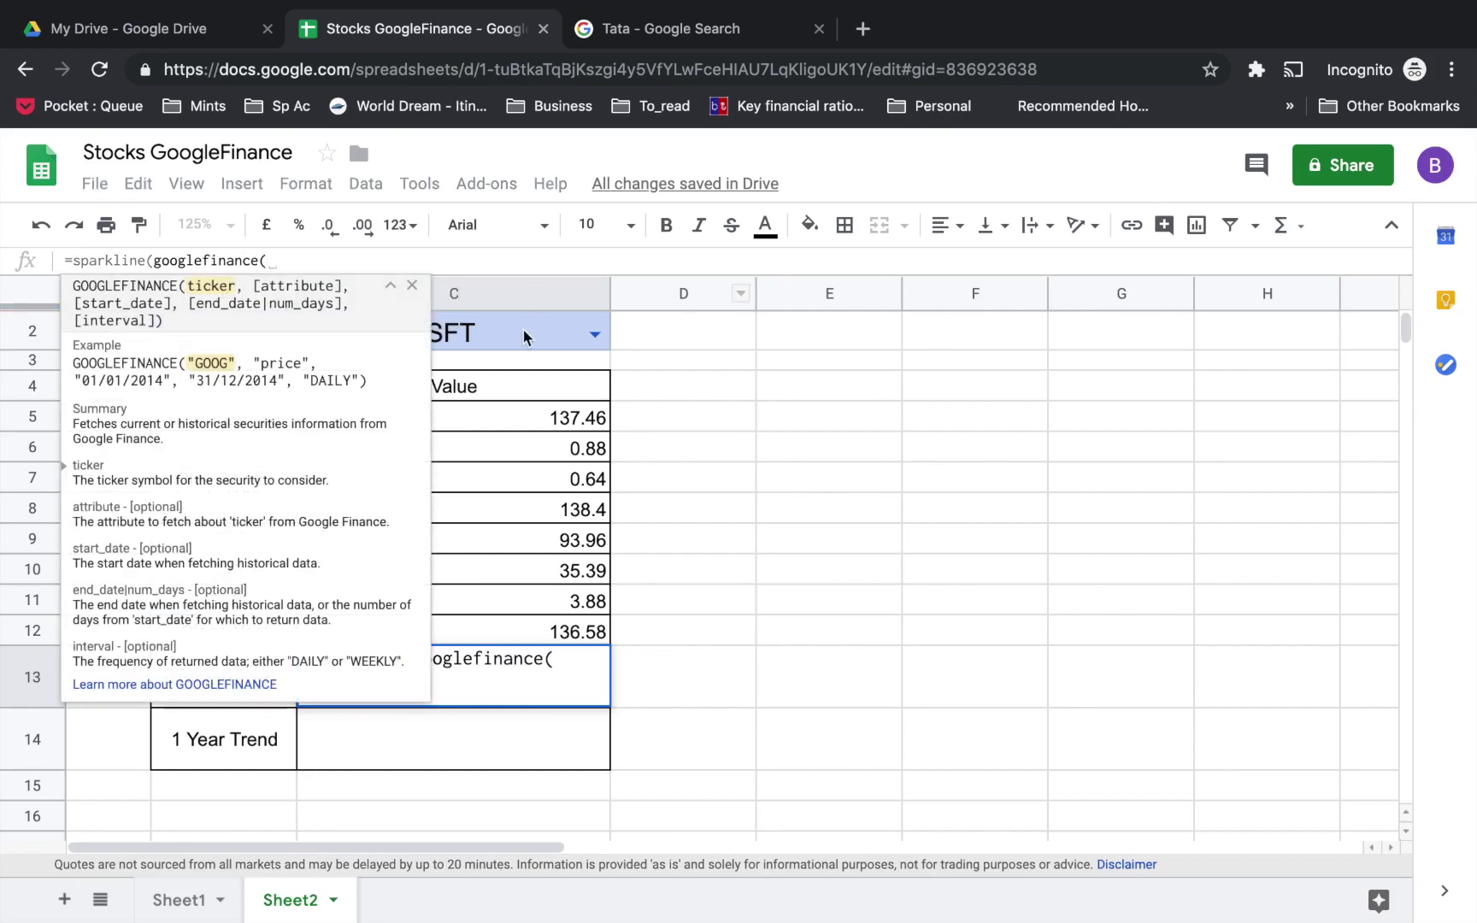
type("C2")
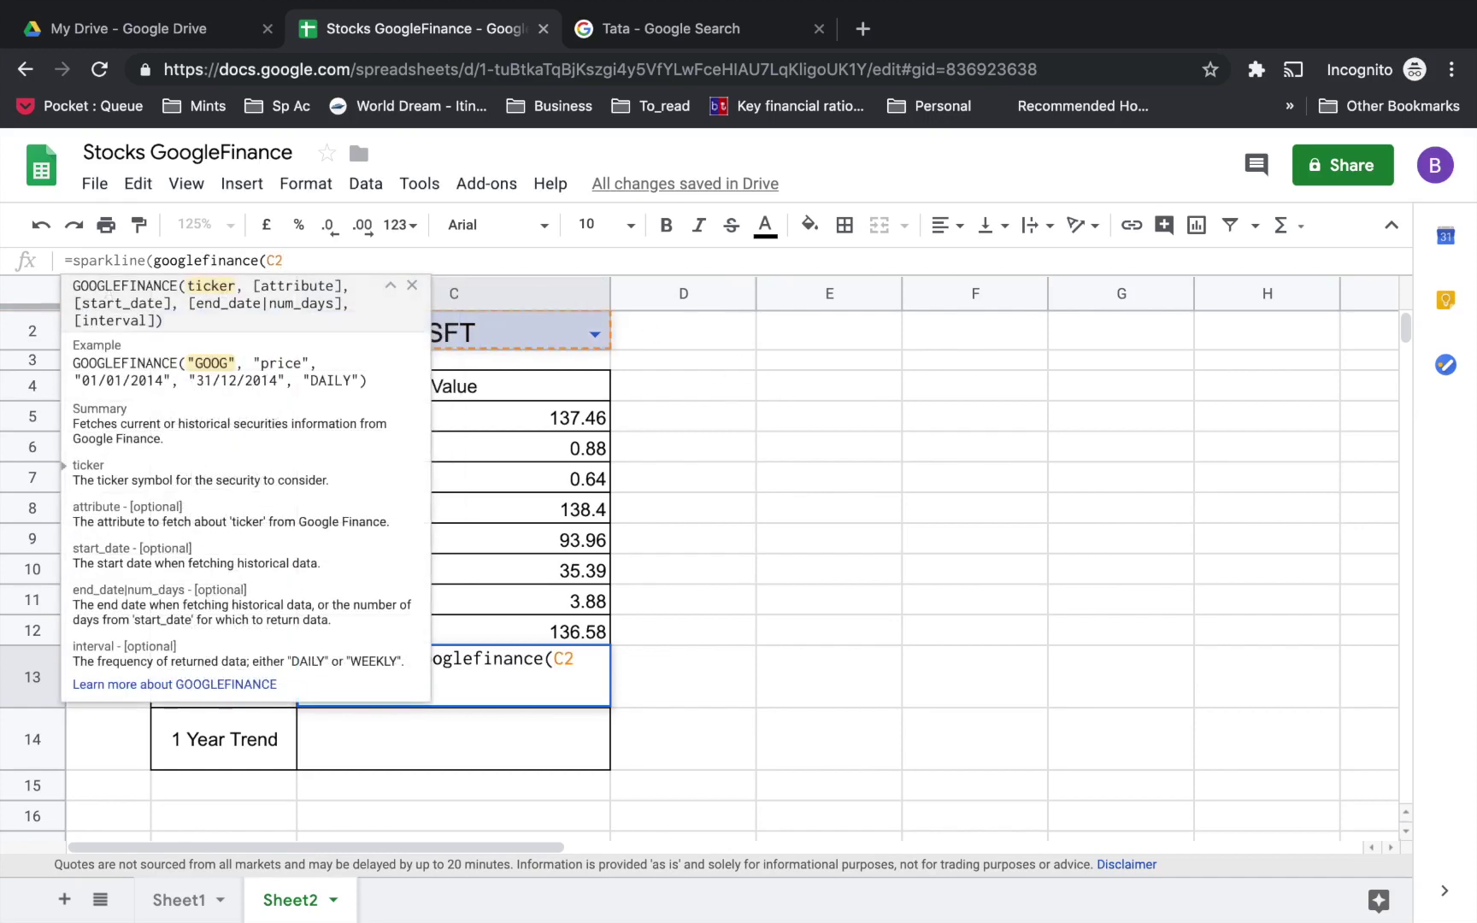
type(",\"Price\"")
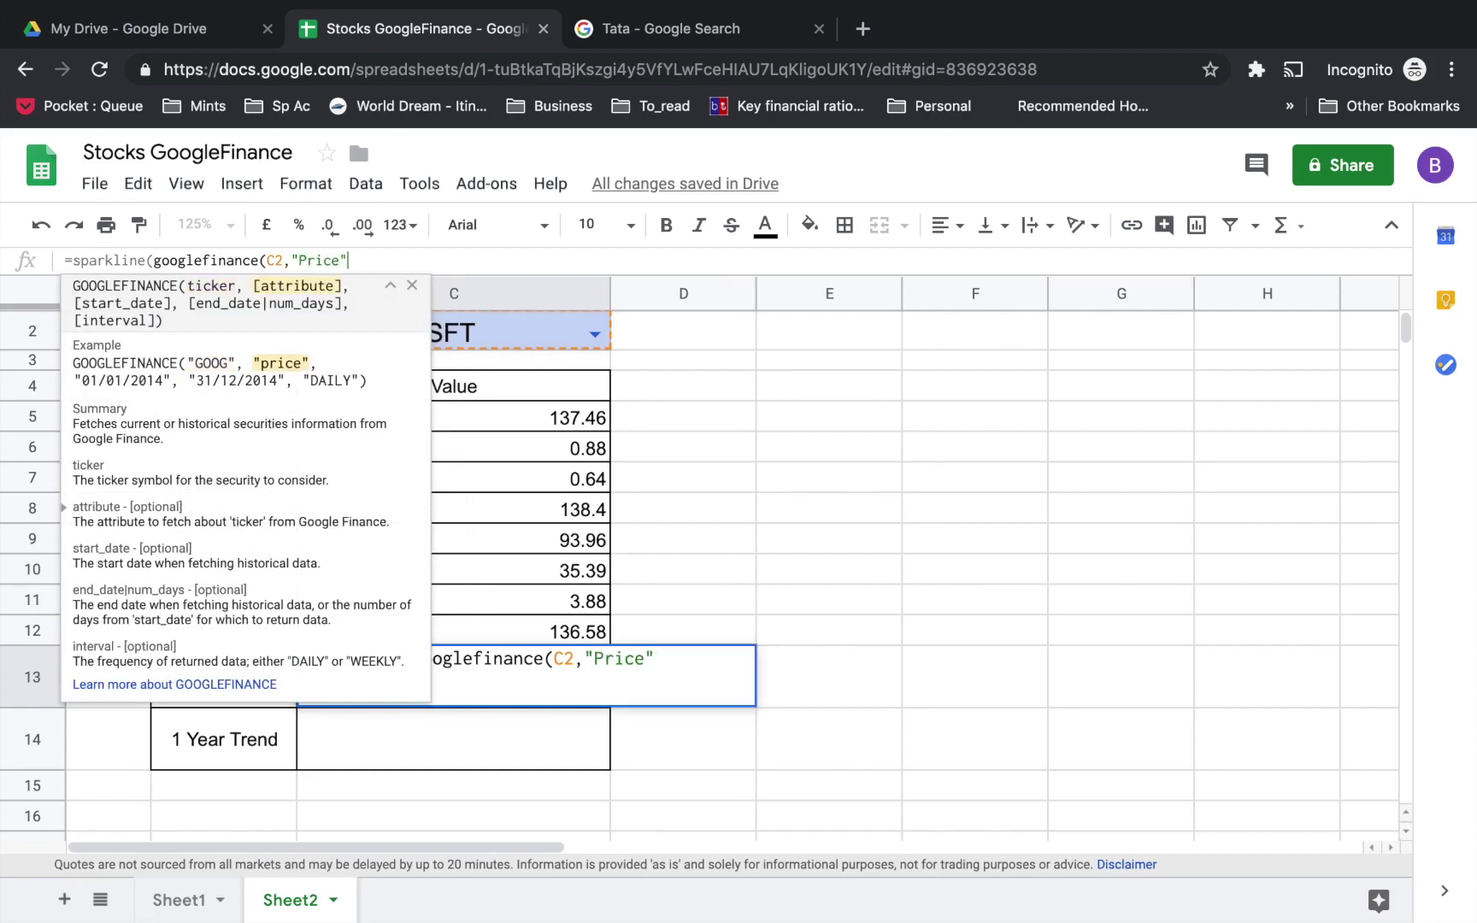
type(",")
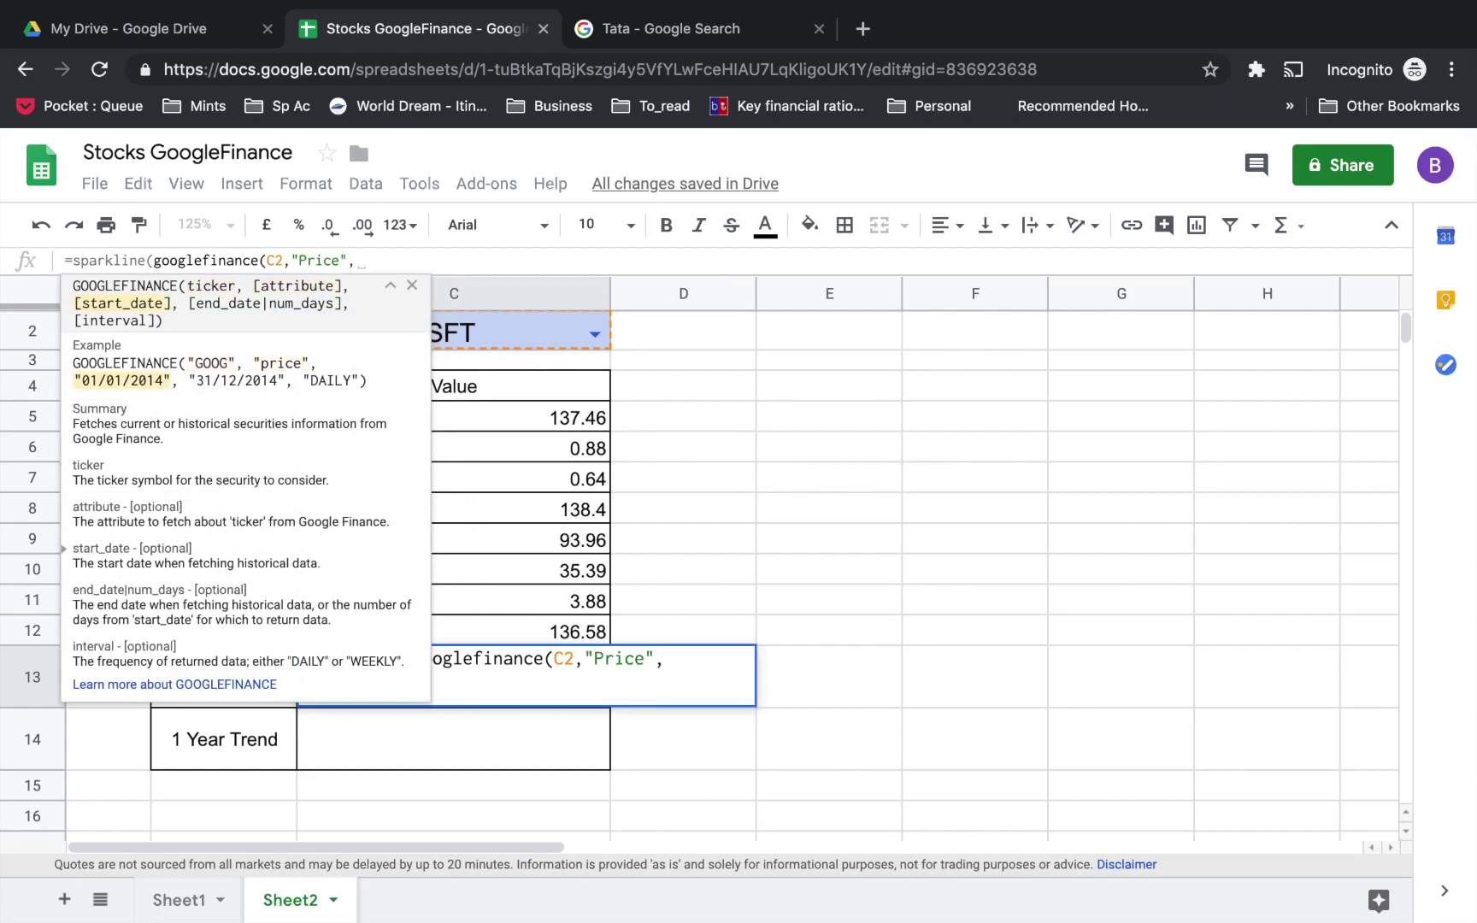
type("today")
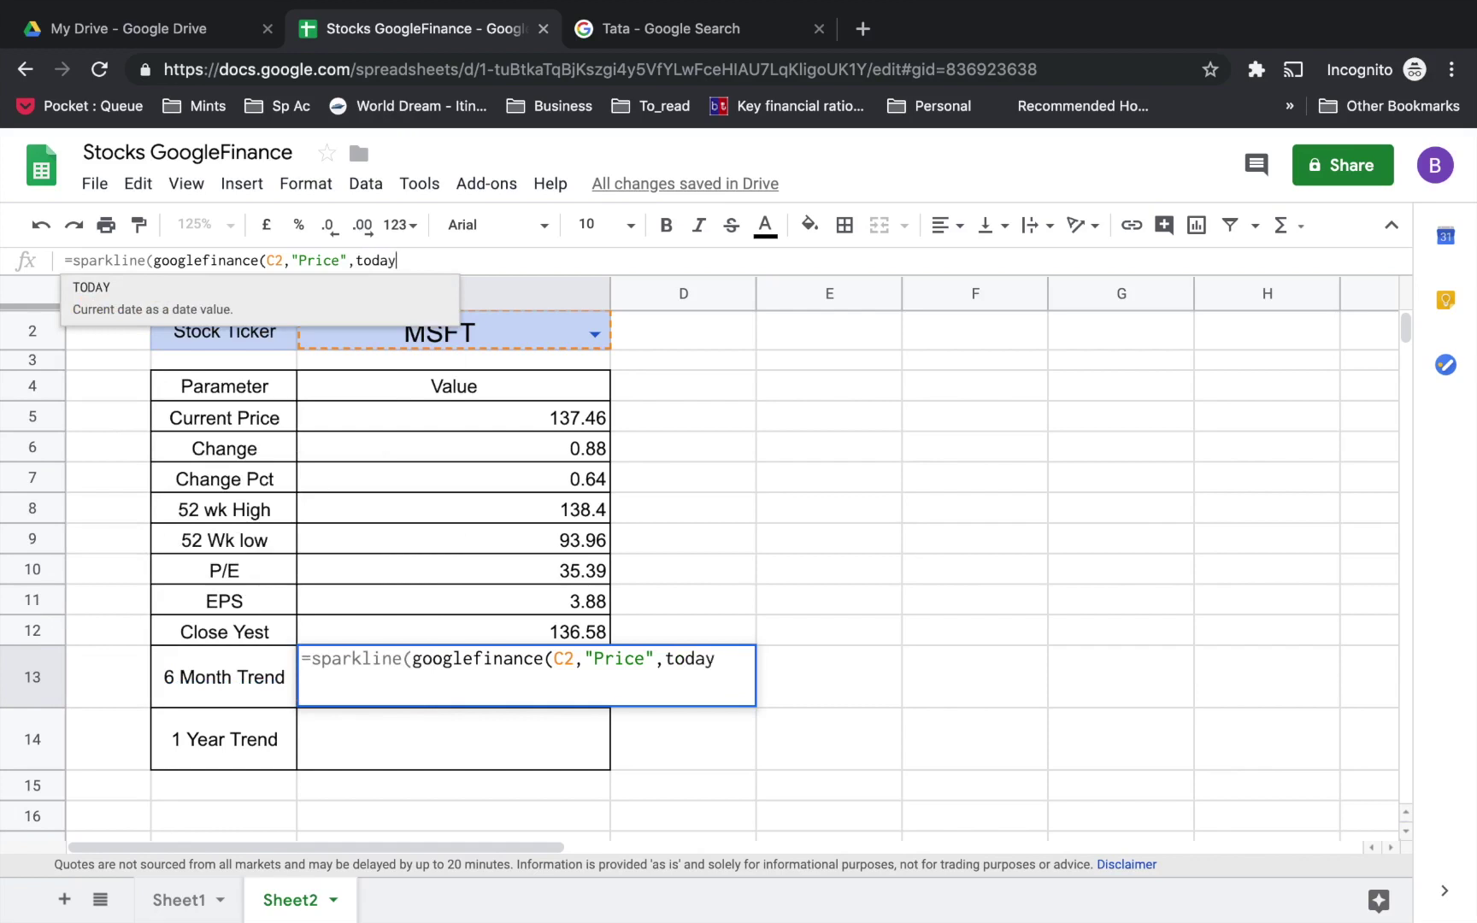
type("()-1")
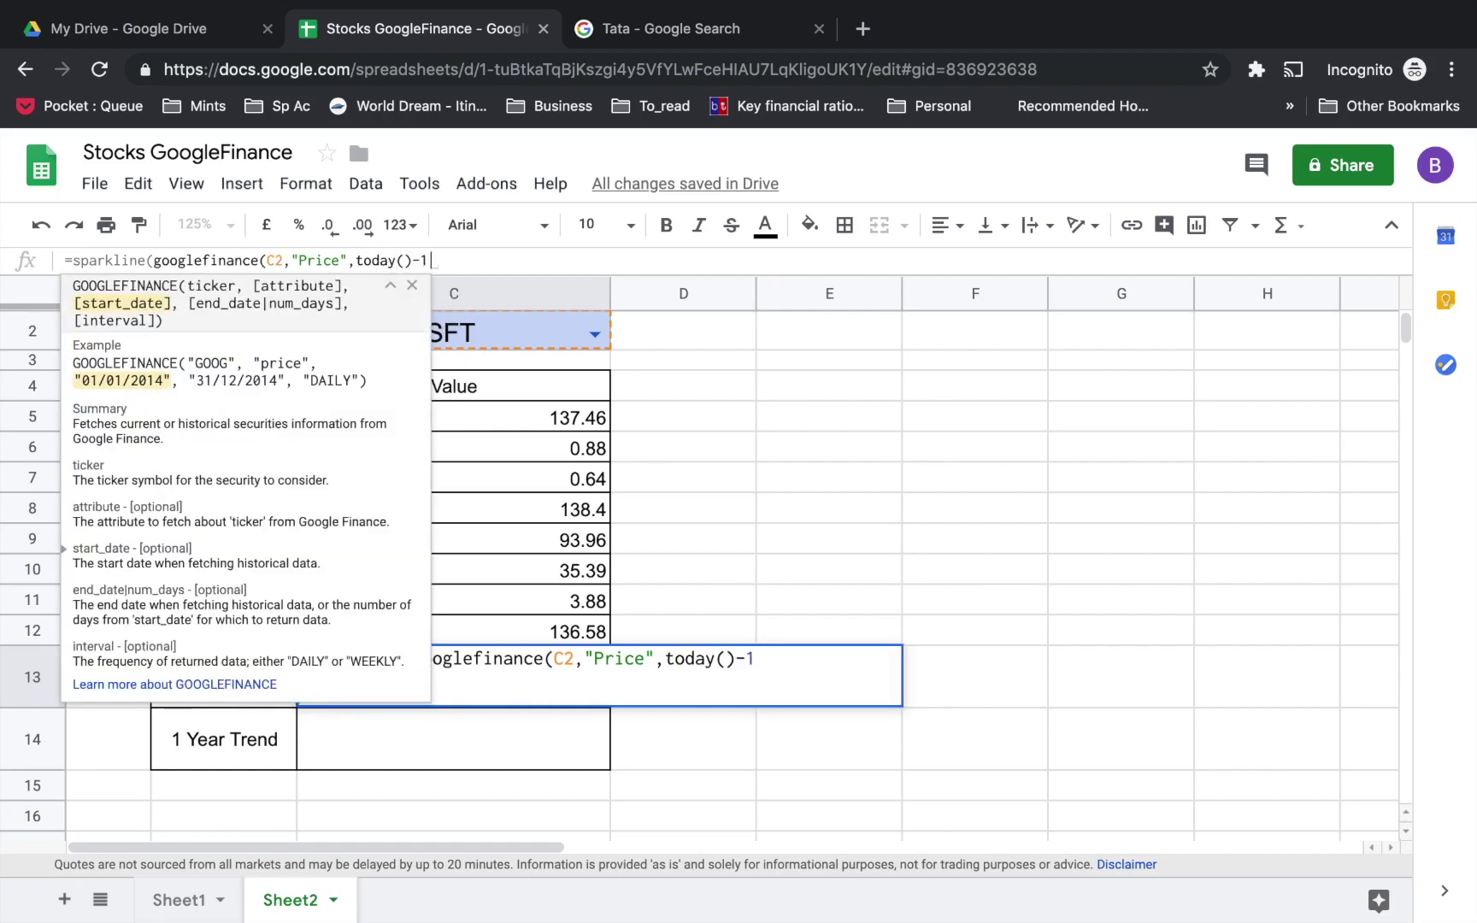
type("79,")
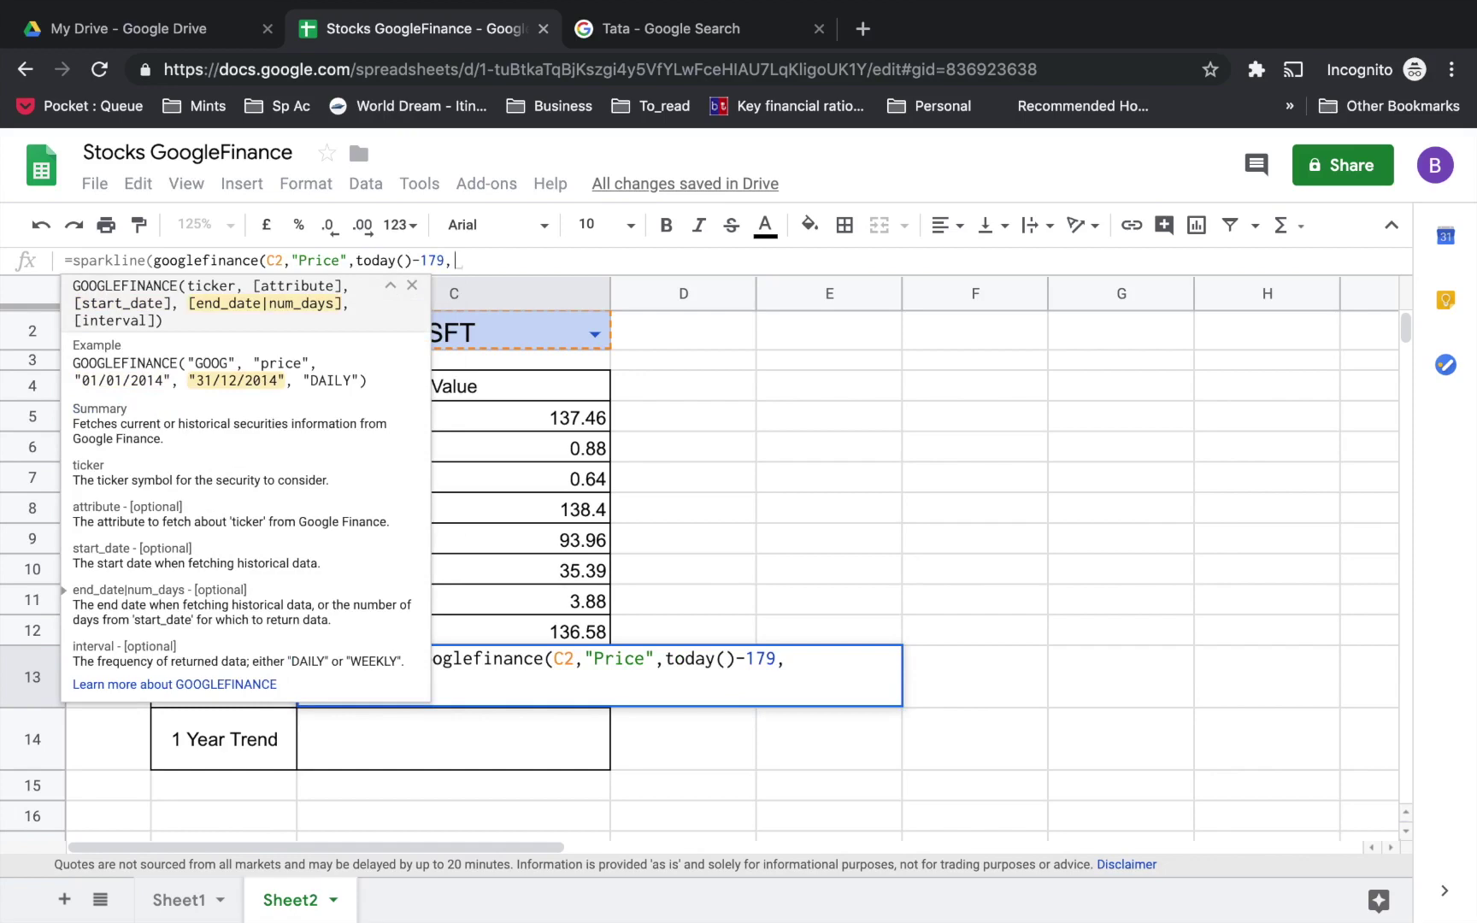
type("today()")
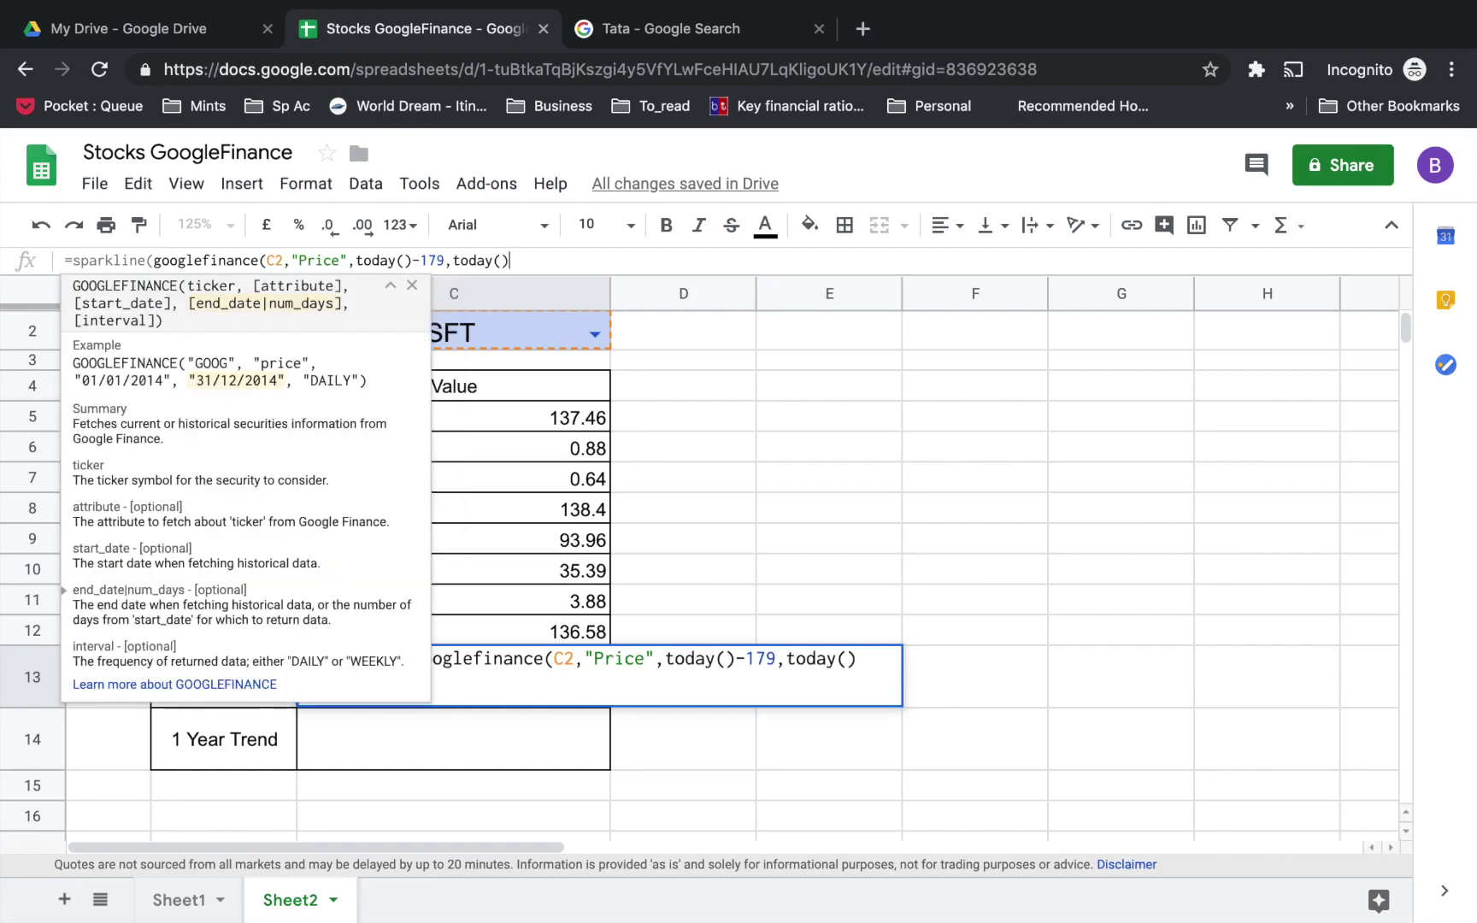
type(")")
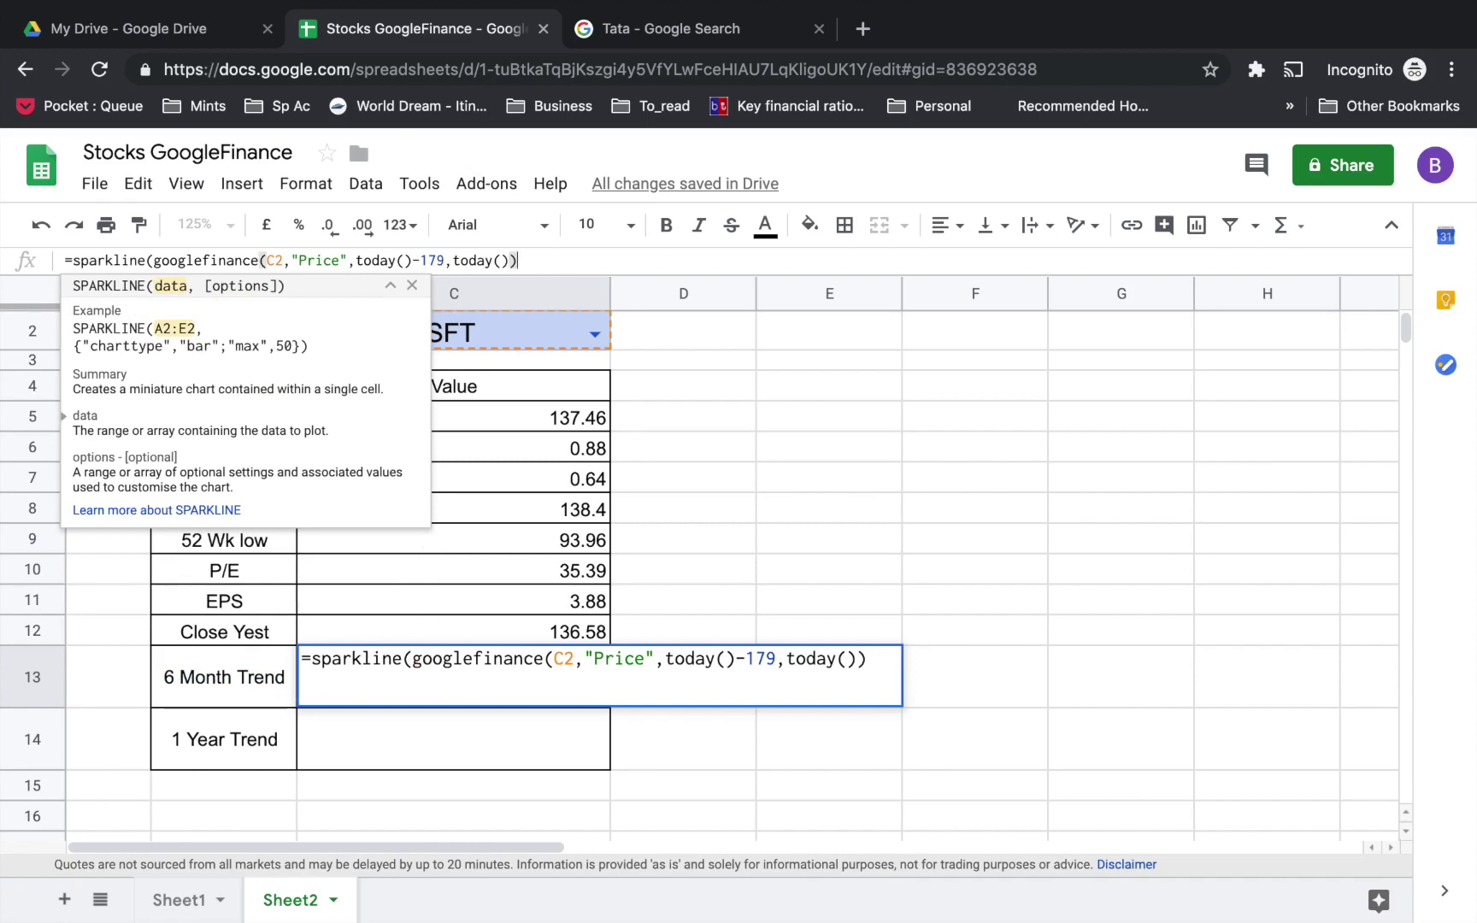
type(")")
key("Return")
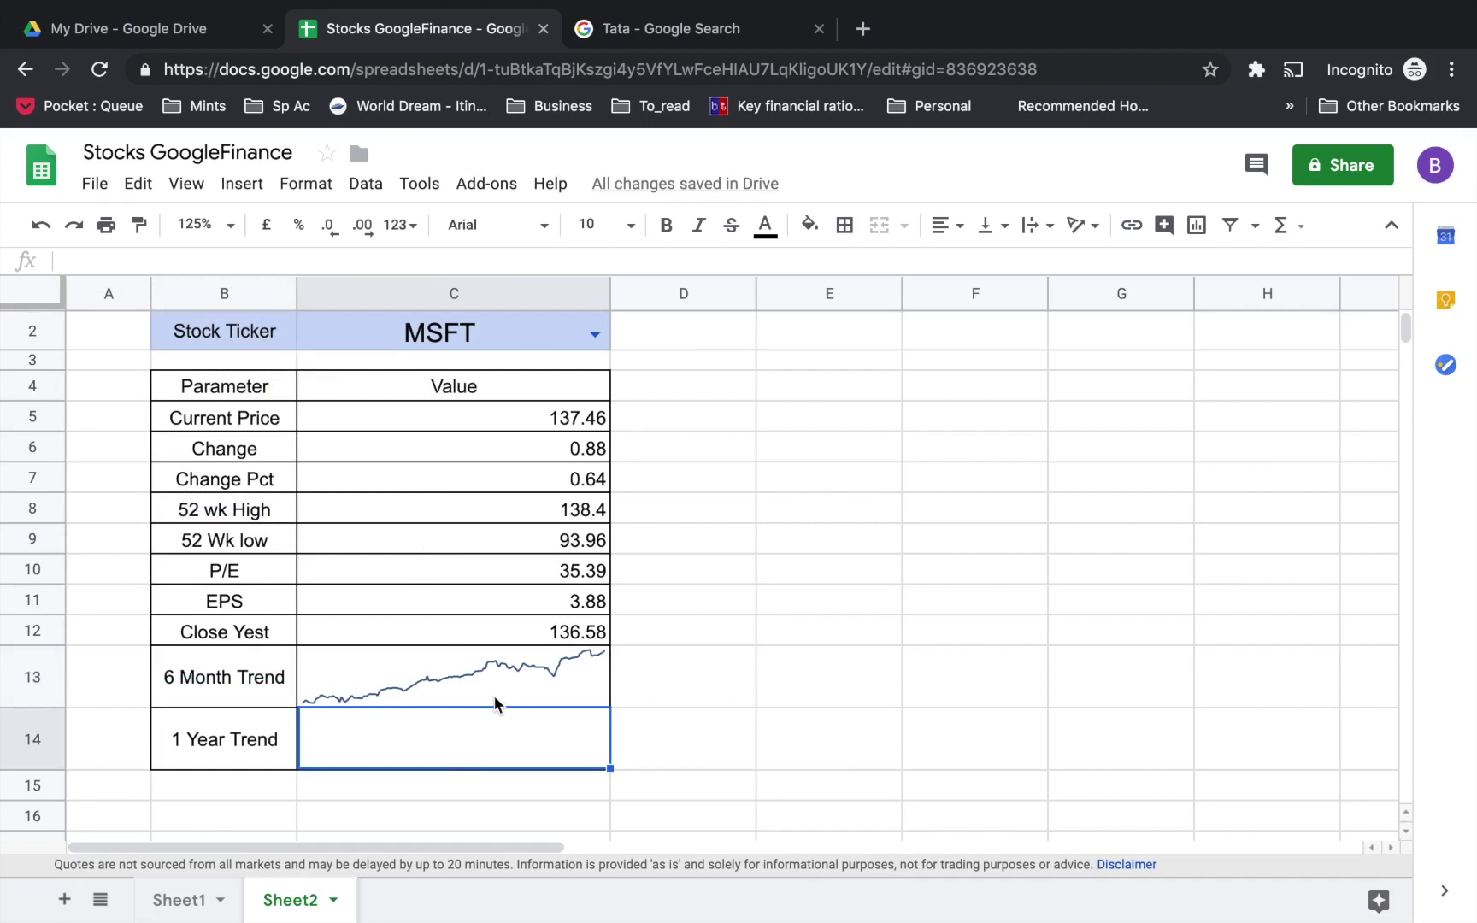
Copy the C13 sparkline formula into C14 and change its lookback from 179 to 364 days.
left_click(528, 672)
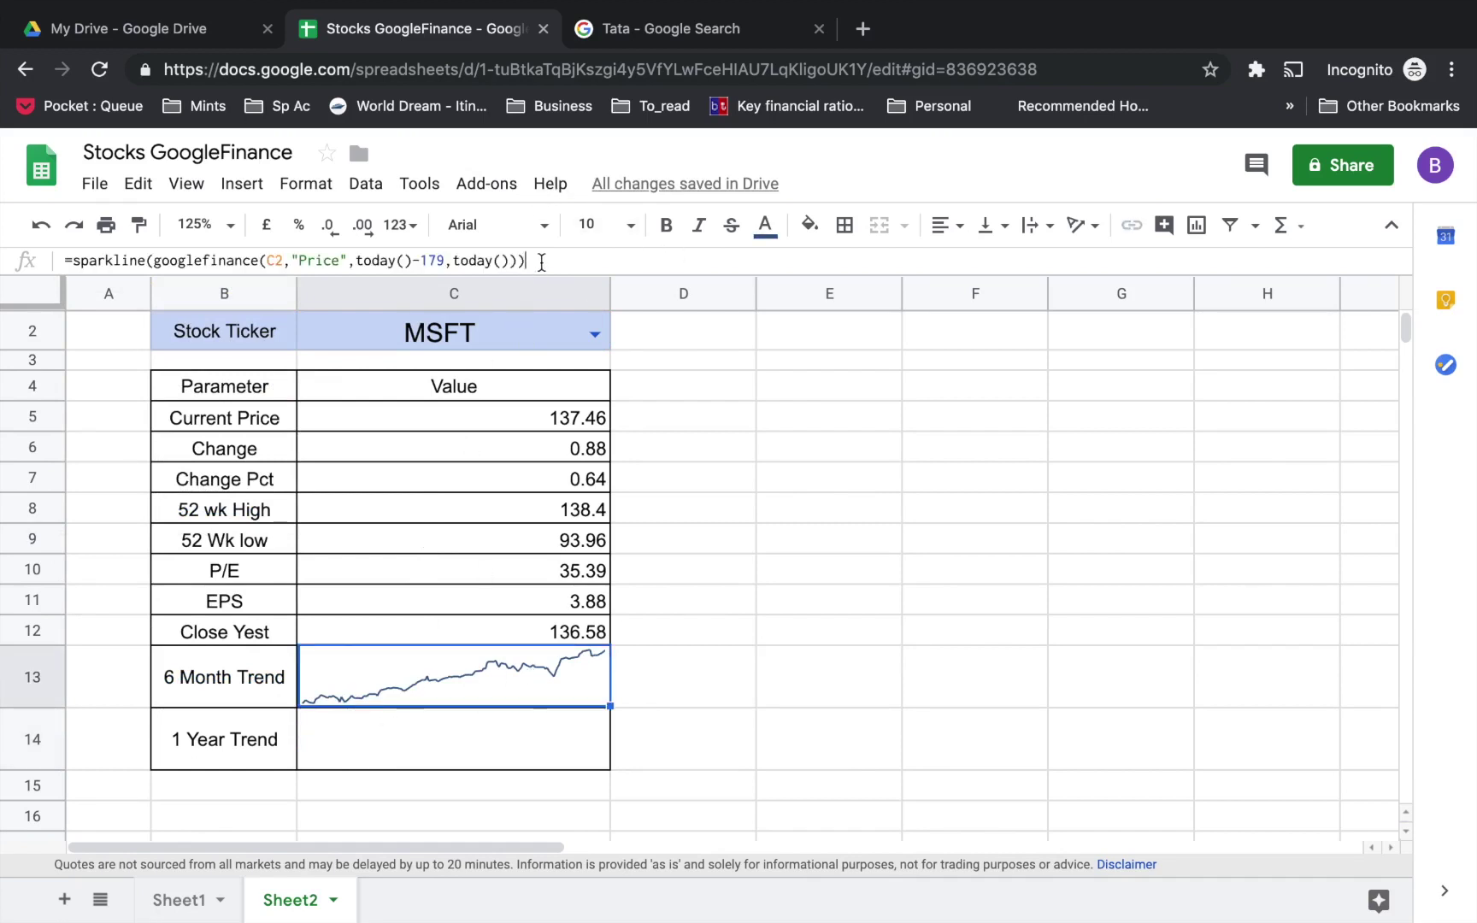
left_click_drag(526, 260, 47, 254)
key("ctrl+c")
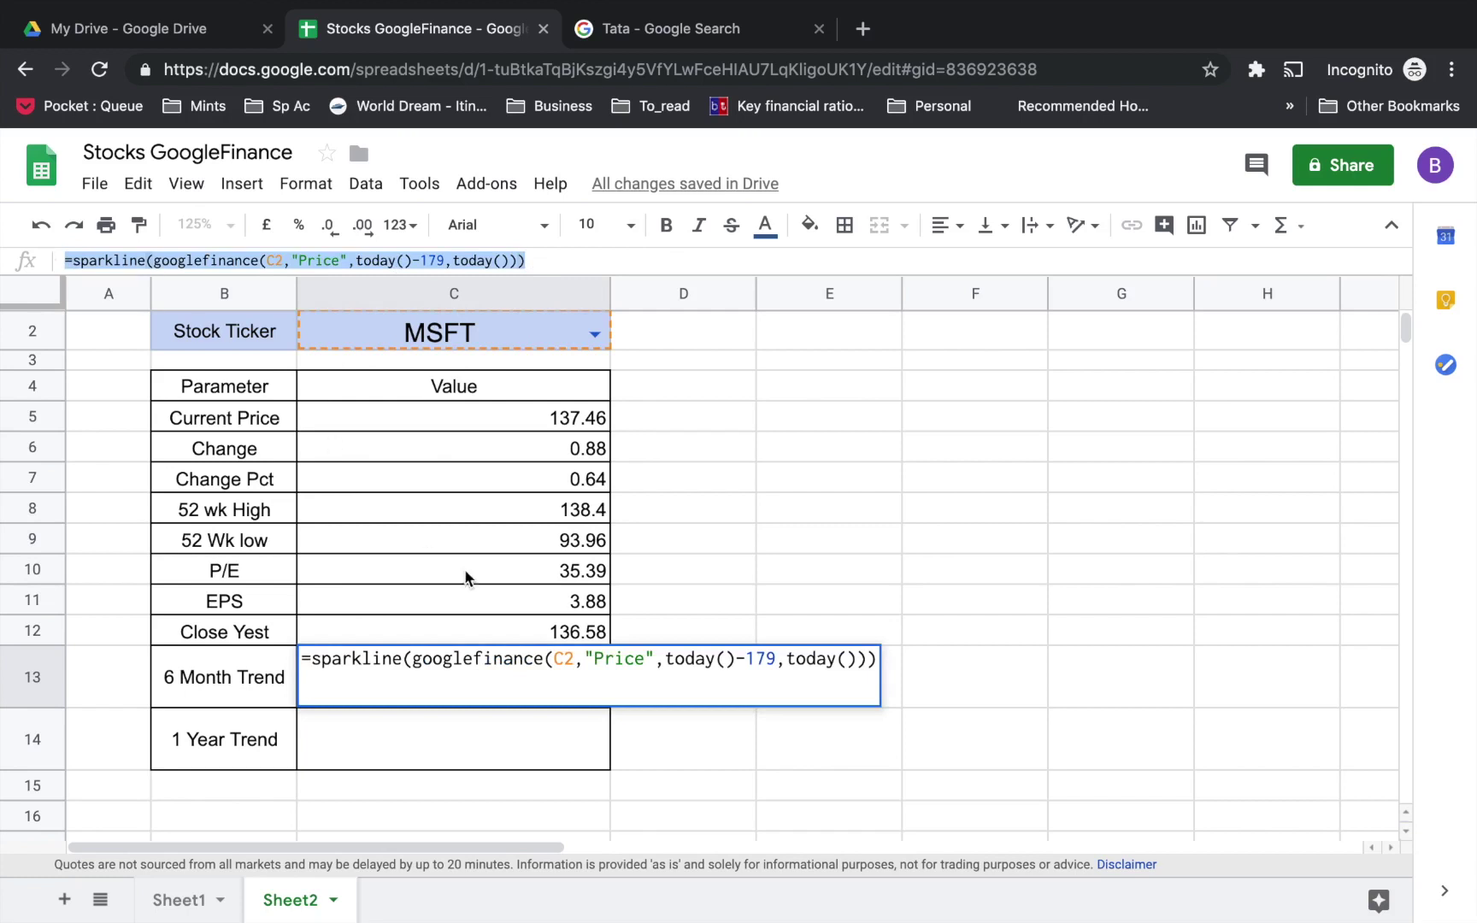
key("Escape")
left_click(411, 731)
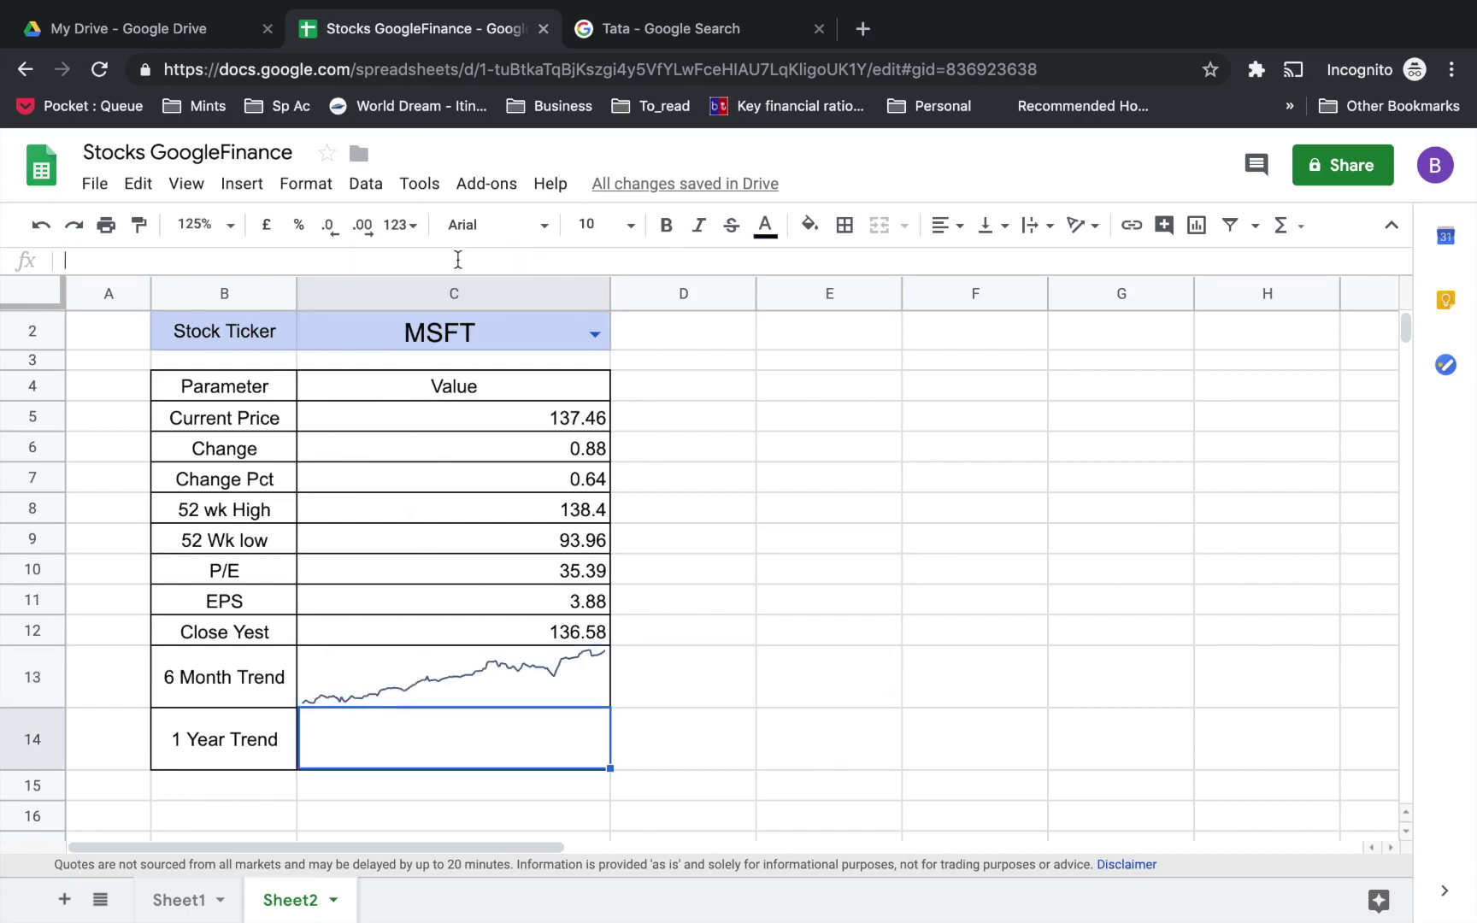
key("Return")
key("ctrl+v")
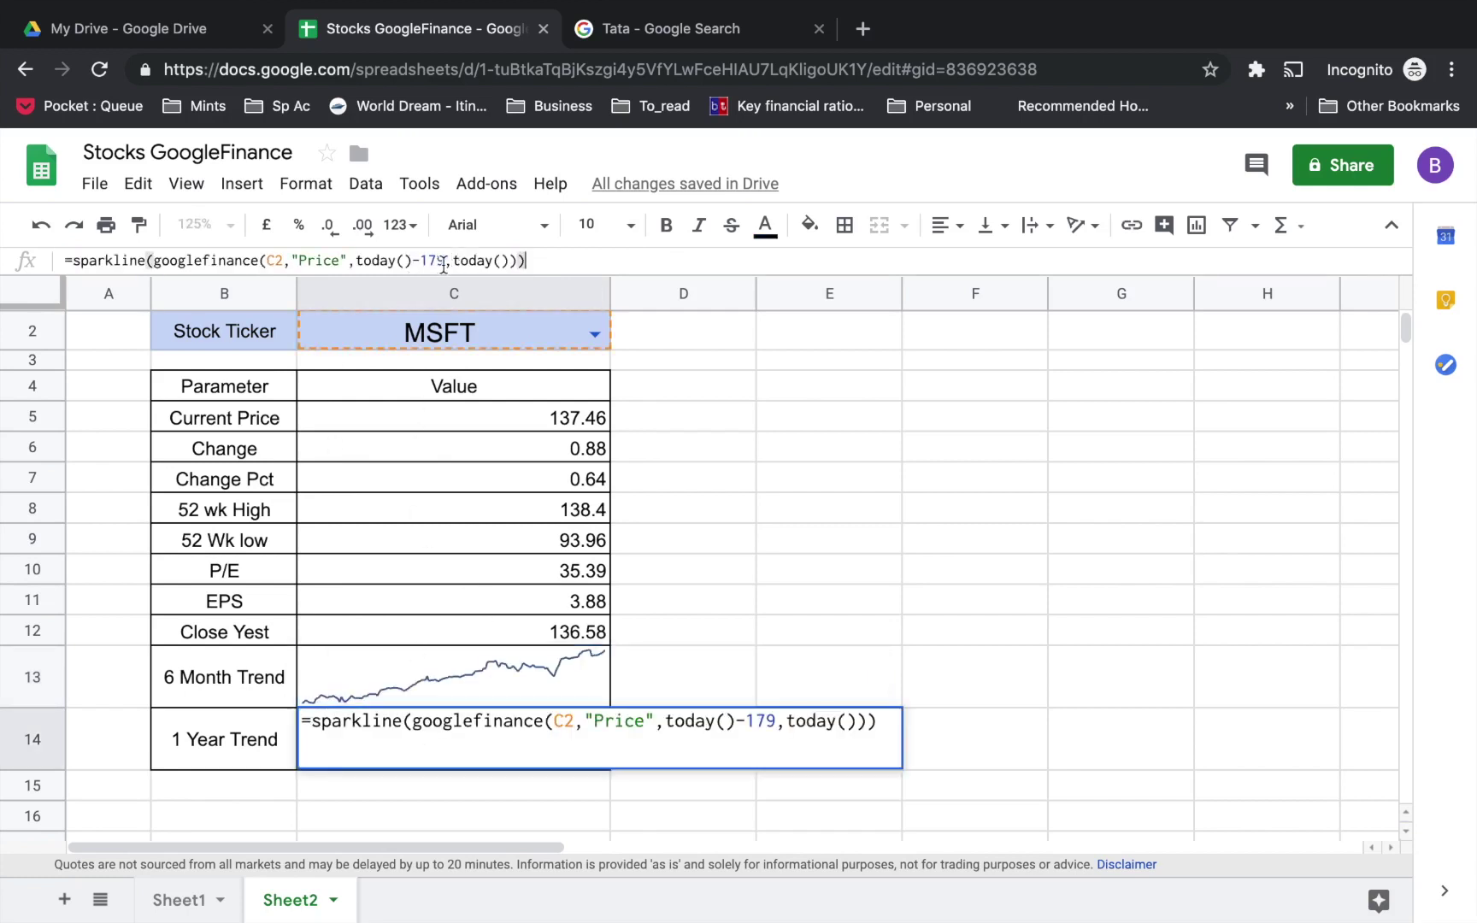
left_click(443, 260)
key("BackSpace")
key("BackSpace")
key("BackSpace")
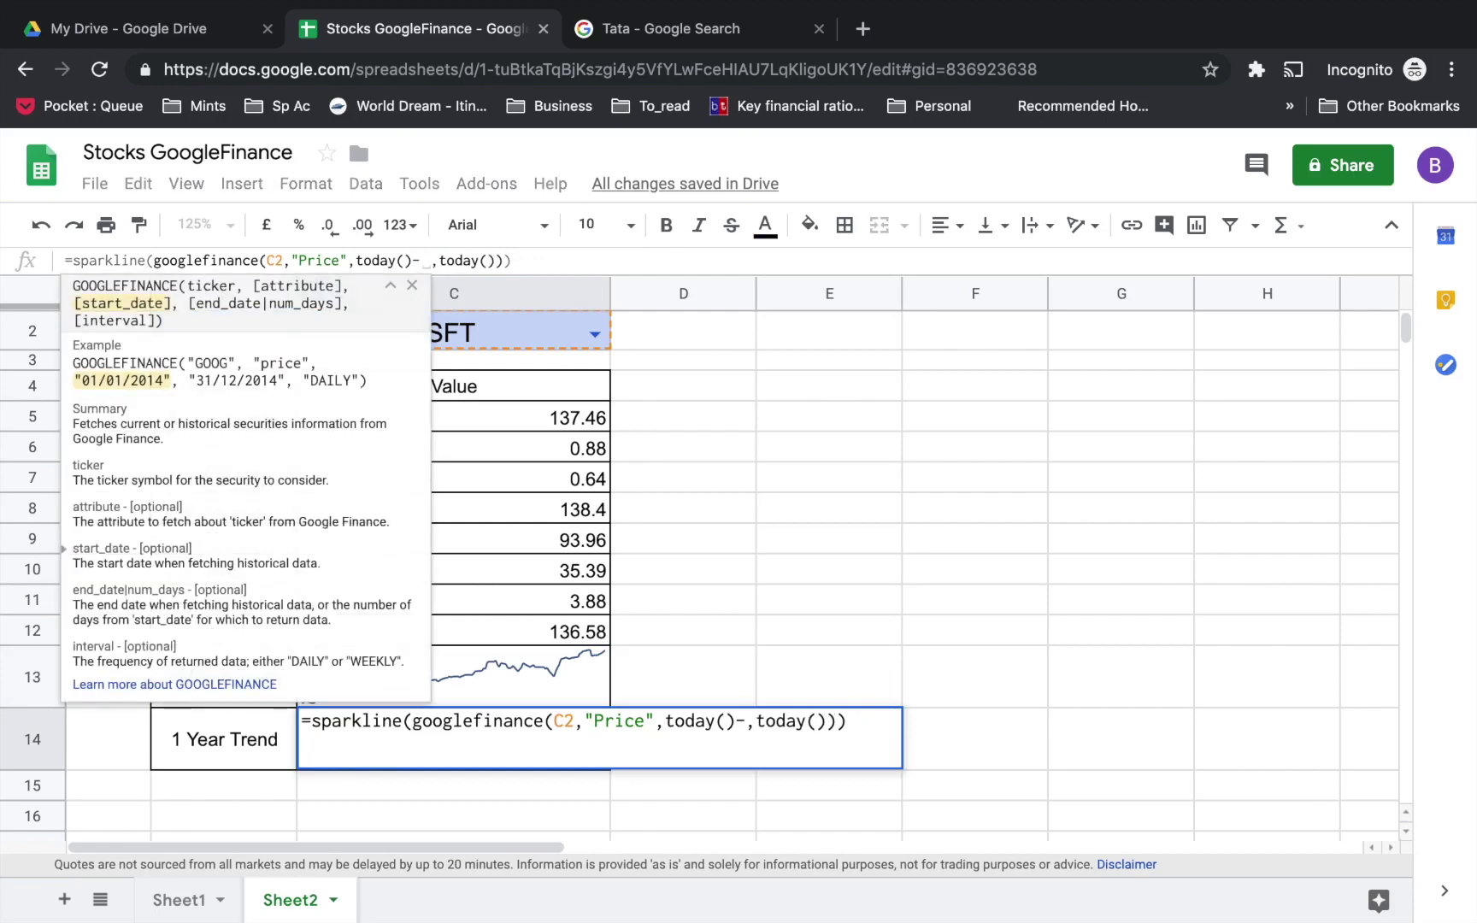
type("364")
key("Return")
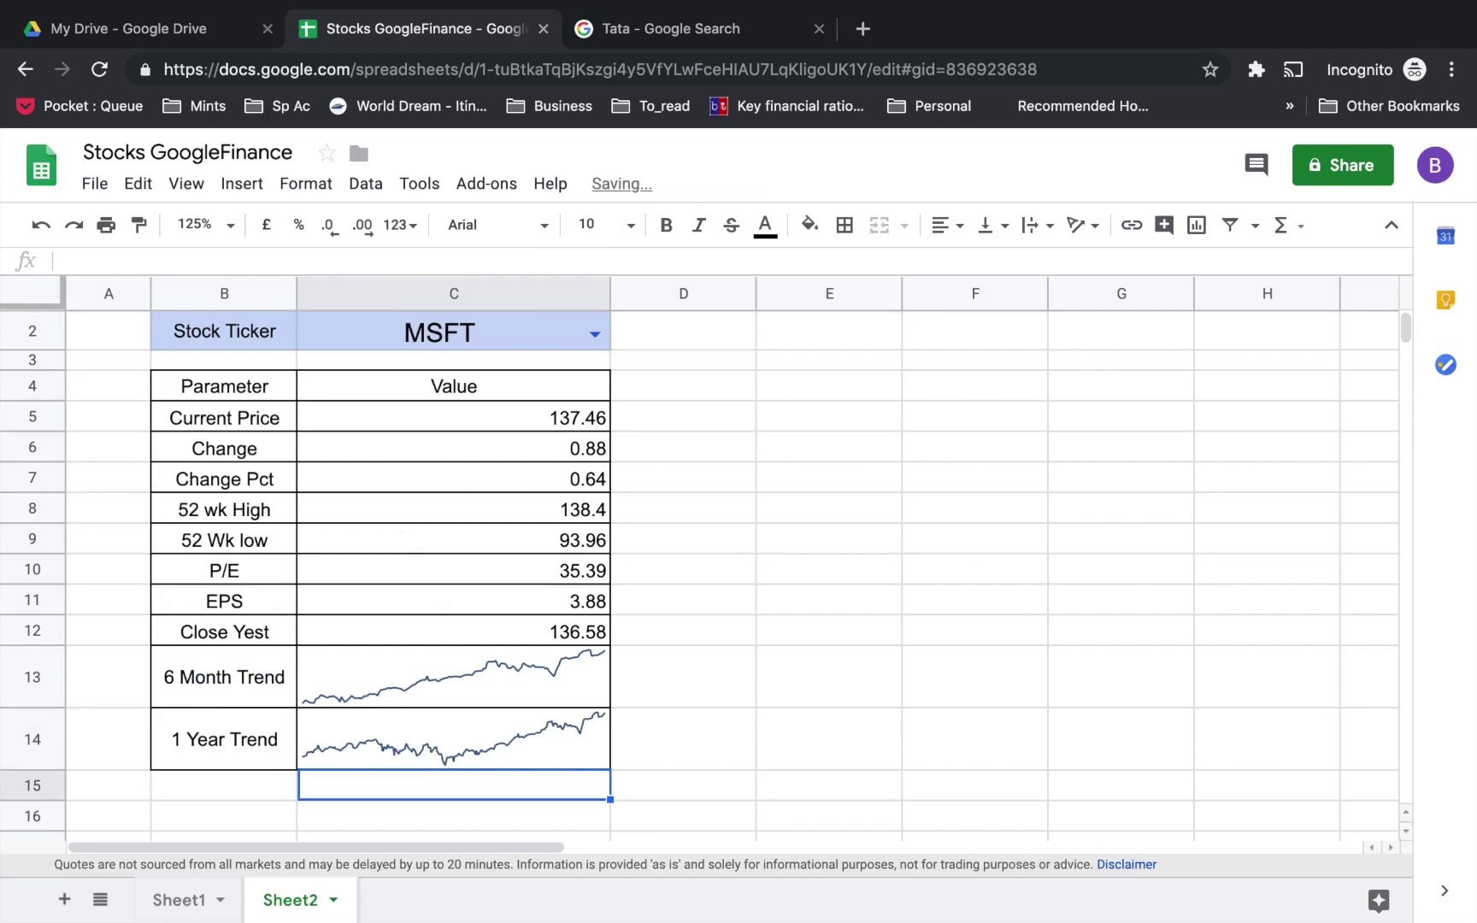
scroll(709, 665, "up", 1)
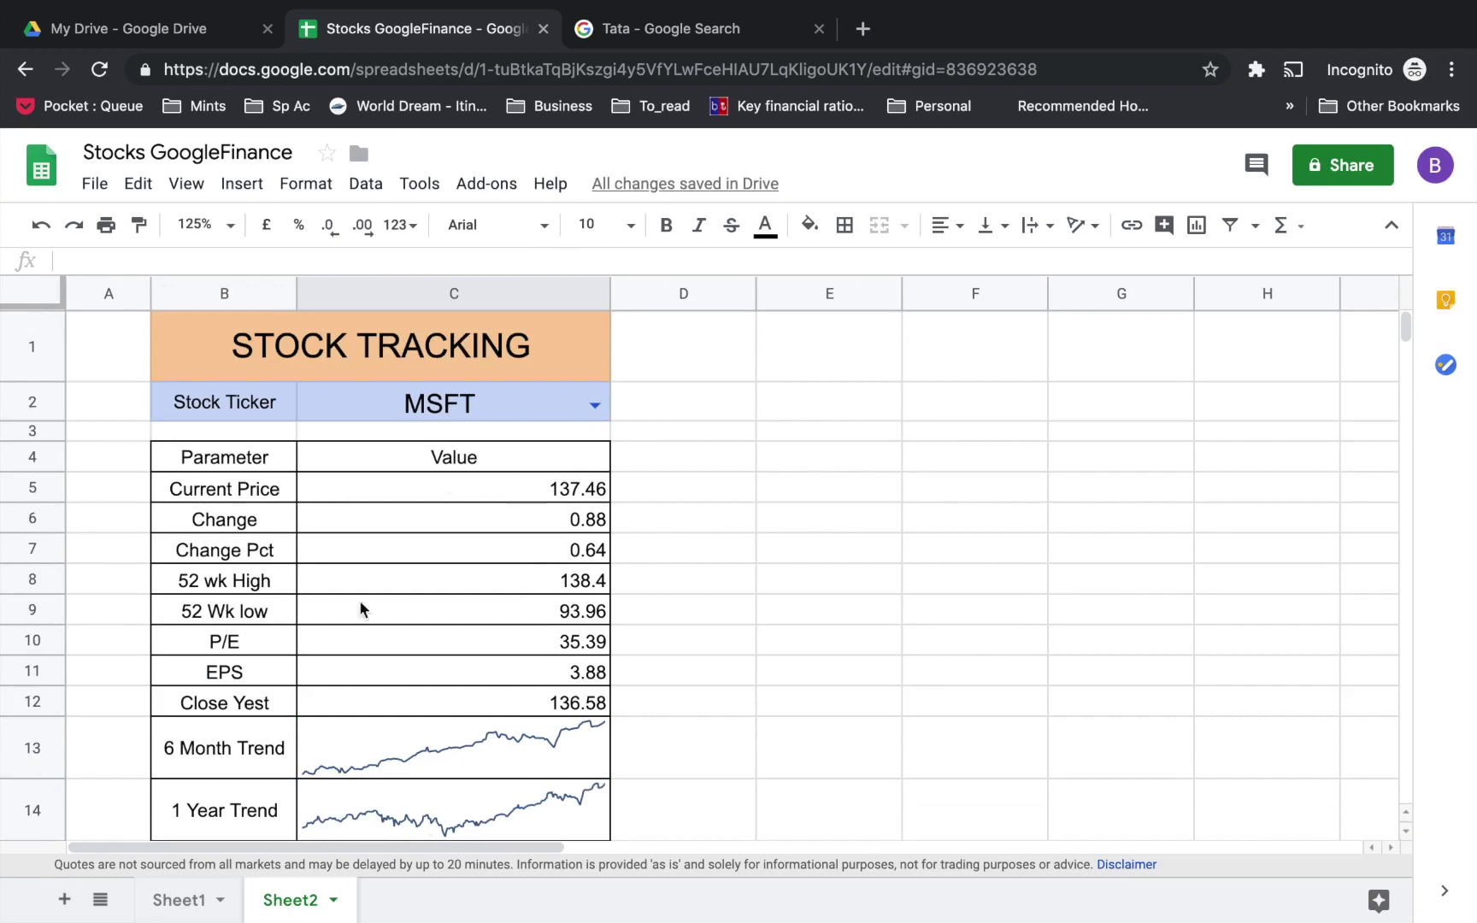
Change the tracked ticker in C2 to GOOGL, then view the Tata search tab.
left_click(595, 405)
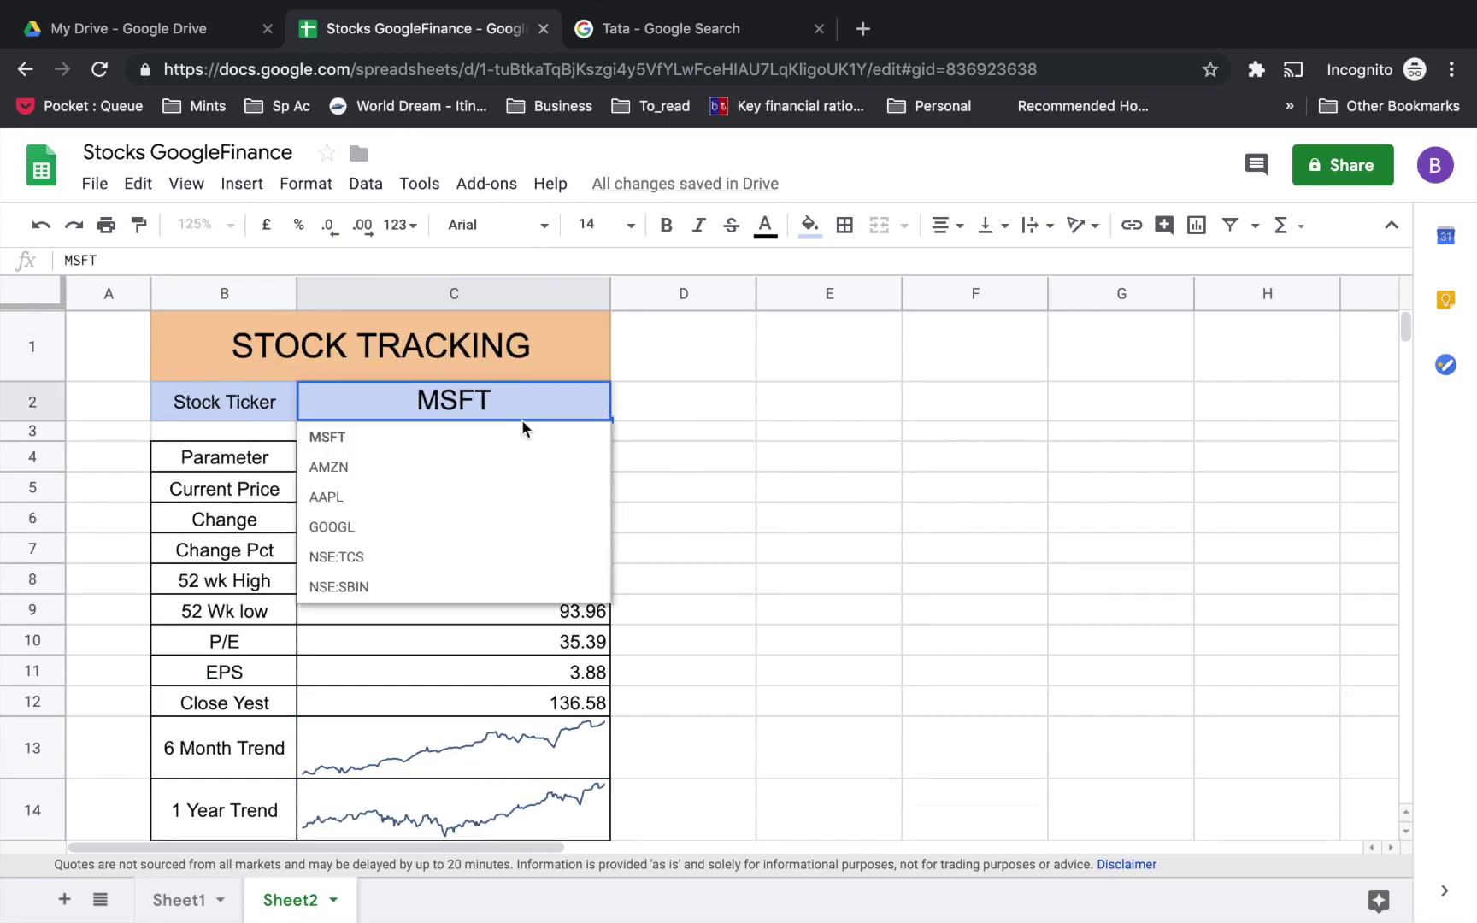
left_click(371, 528)
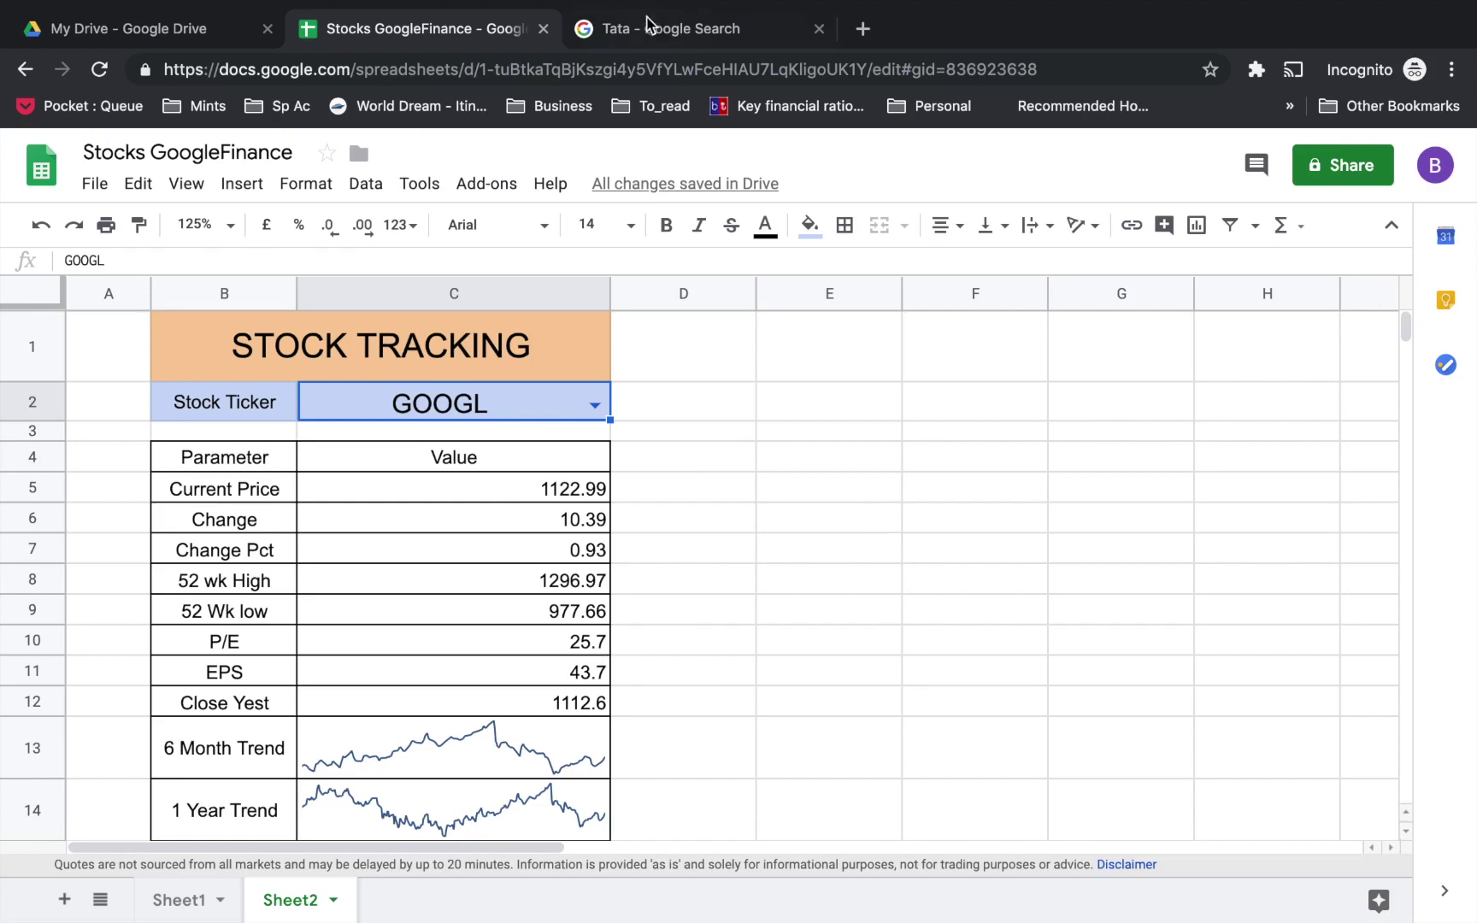
left_click(648, 27)
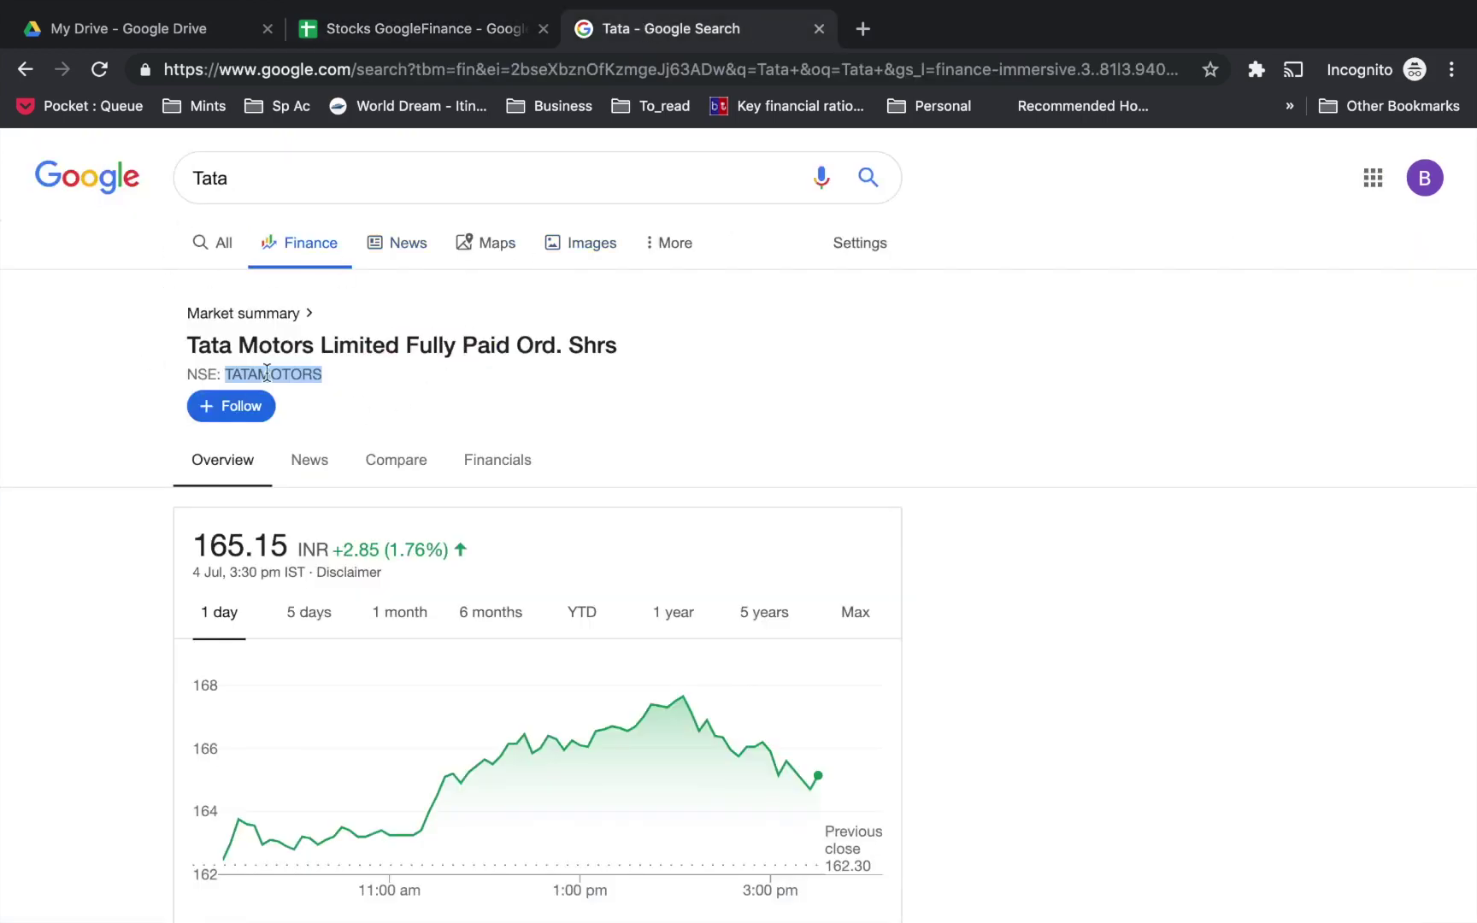
Search Google for 'Tata co' to find Tata ticker symbols, then return to the spreadsheet.
key("/")
key("BackSpace")
key("BackSpace")
key("BackSpace")
key("BackSpace")
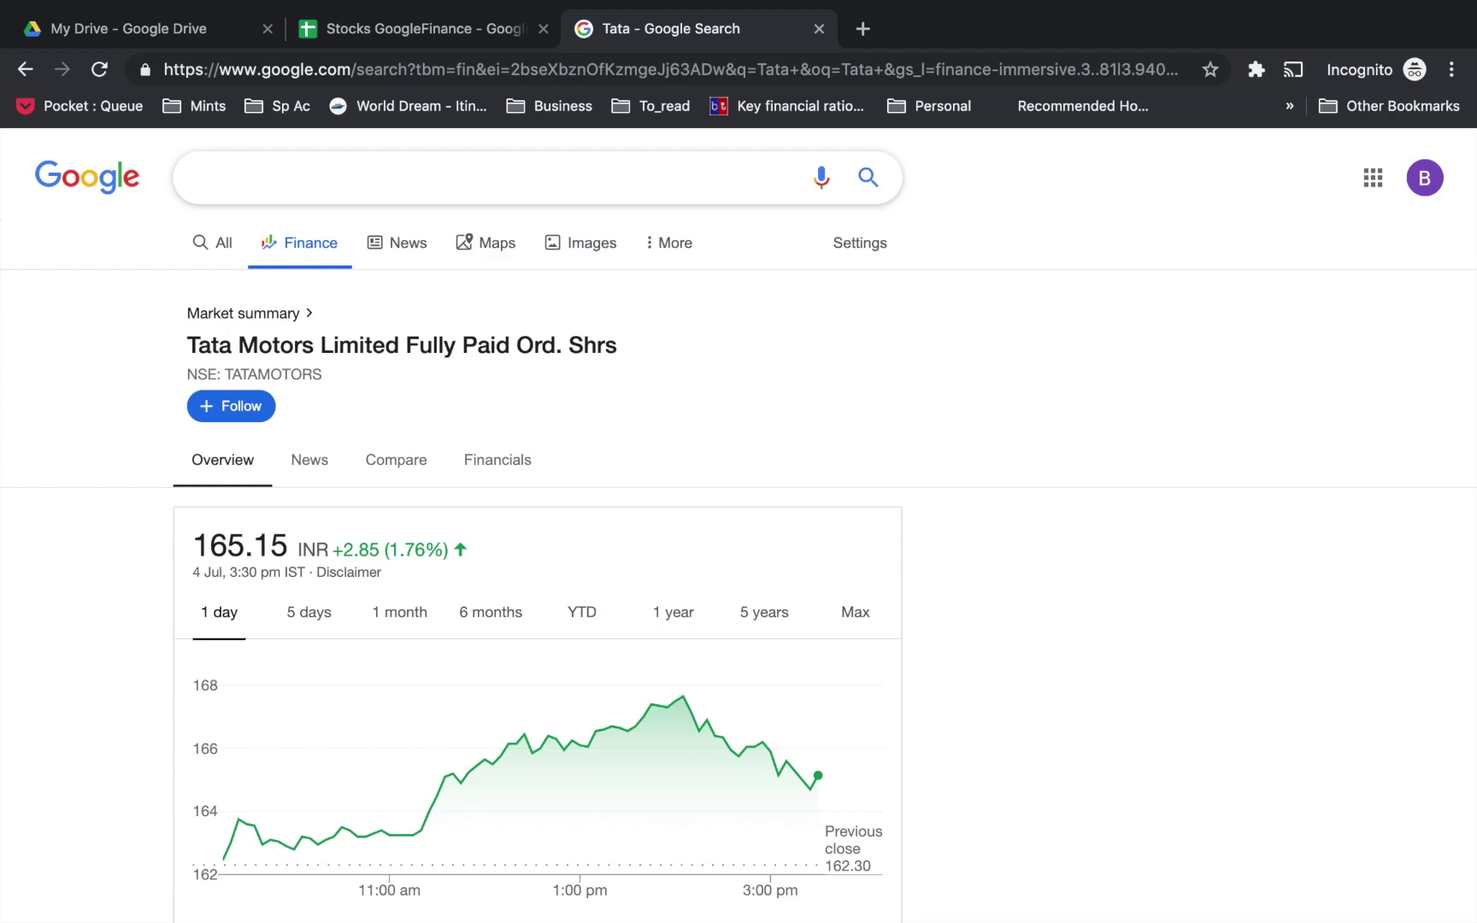
type("Tata co")
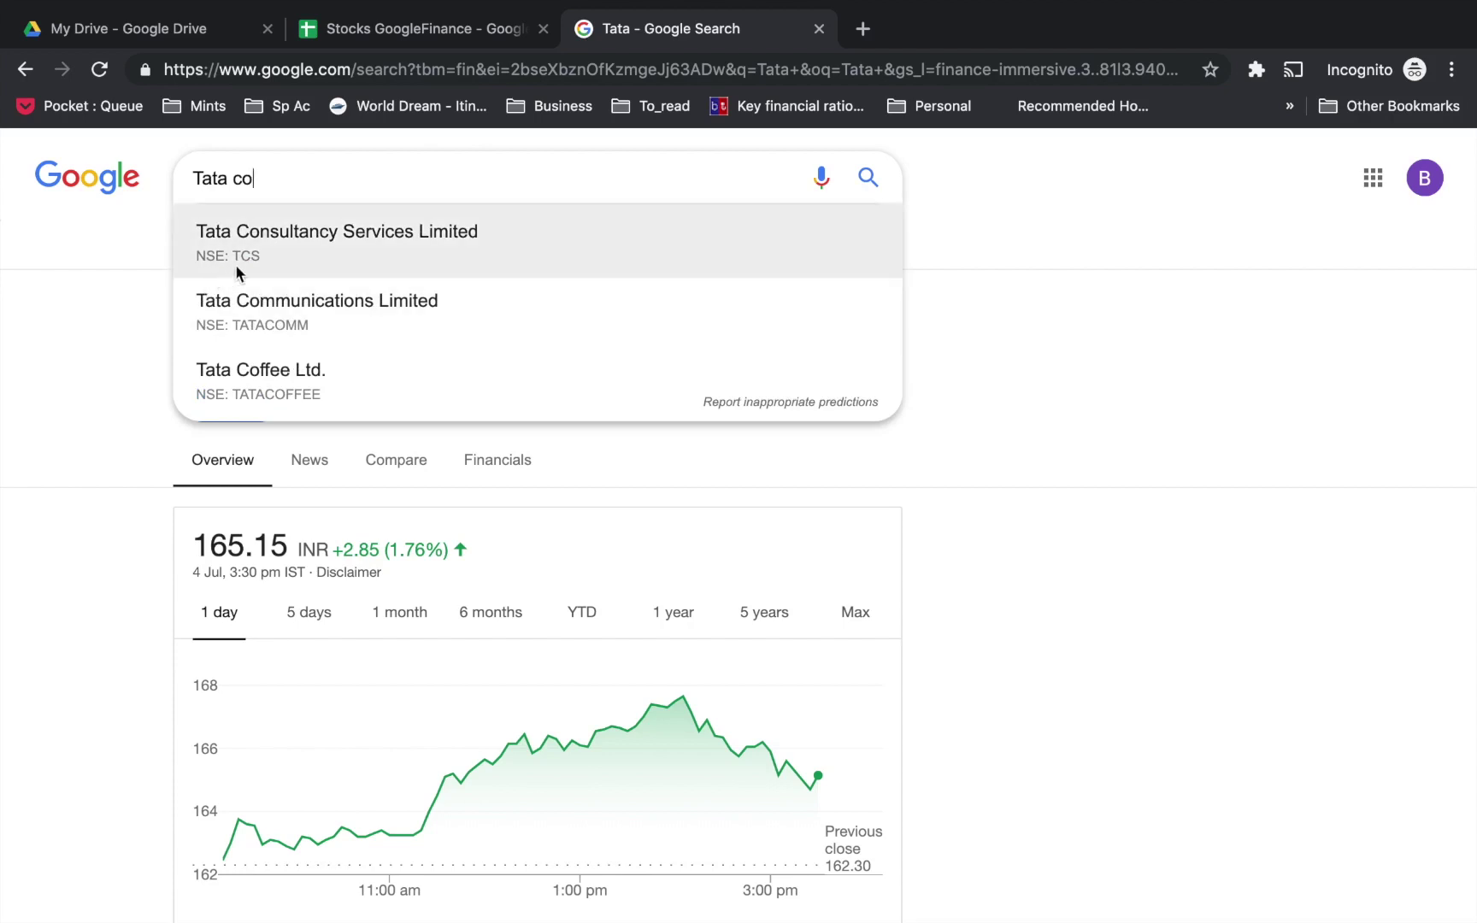
left_click(410, 28)
left_click(594, 404)
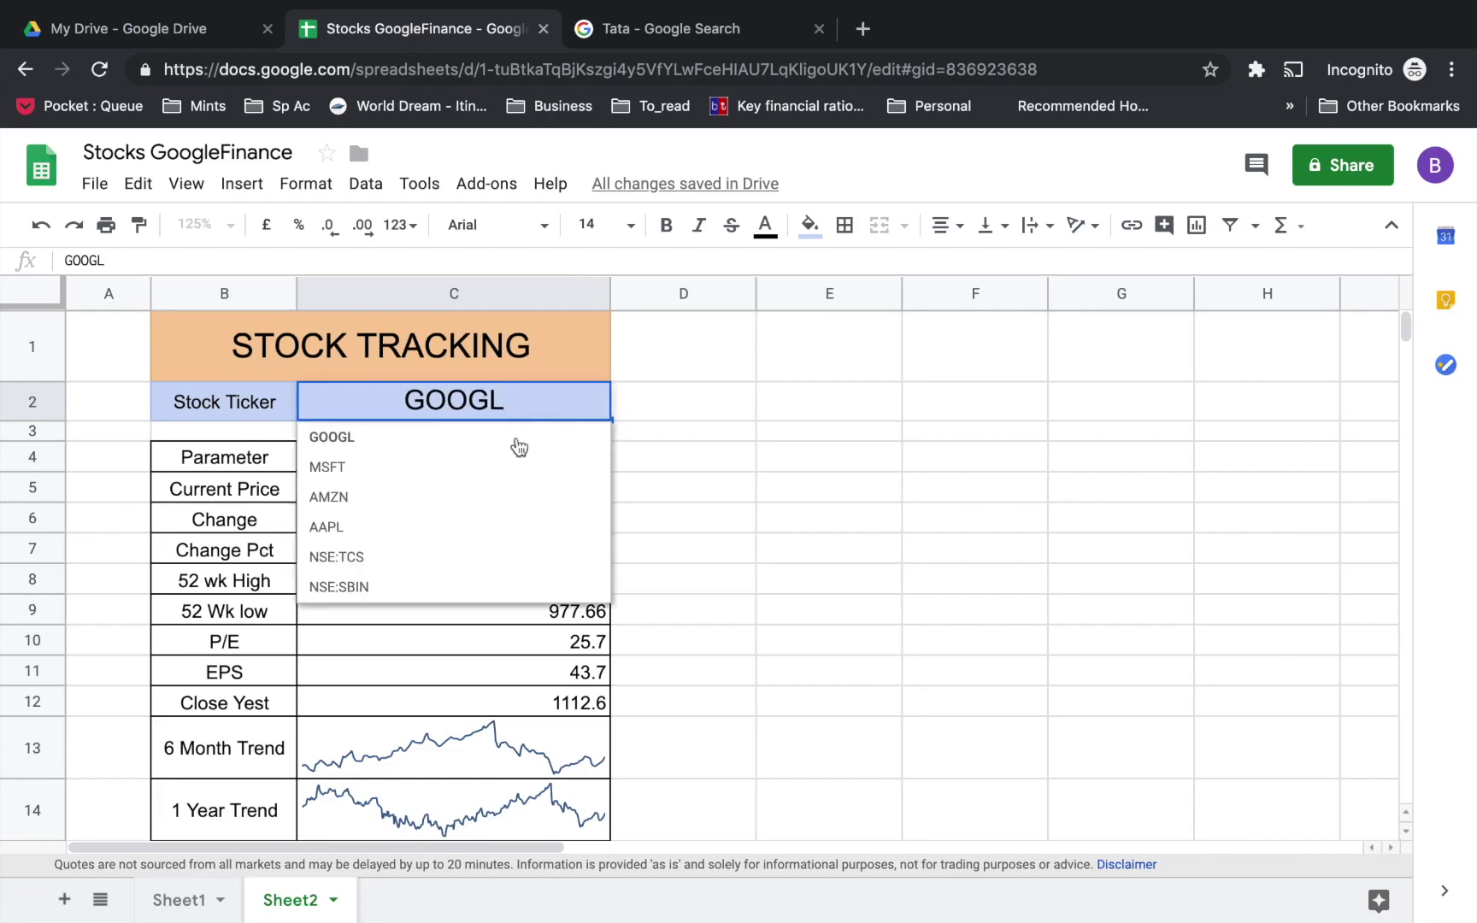
Select NSE:TCS as the C2 ticker so values and sparklines refresh.
left_click(390, 560)
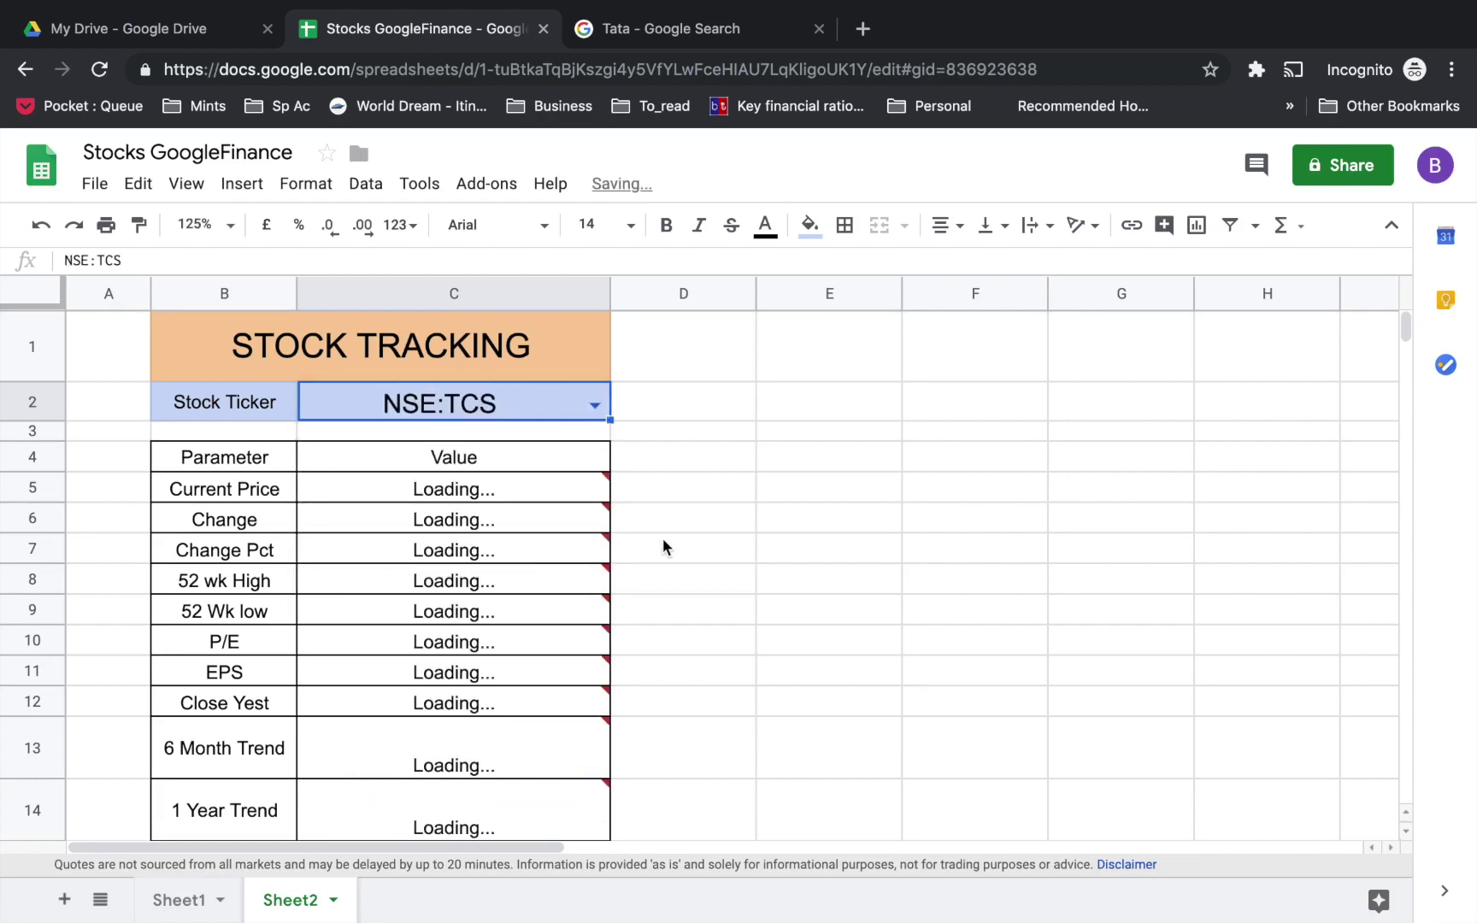